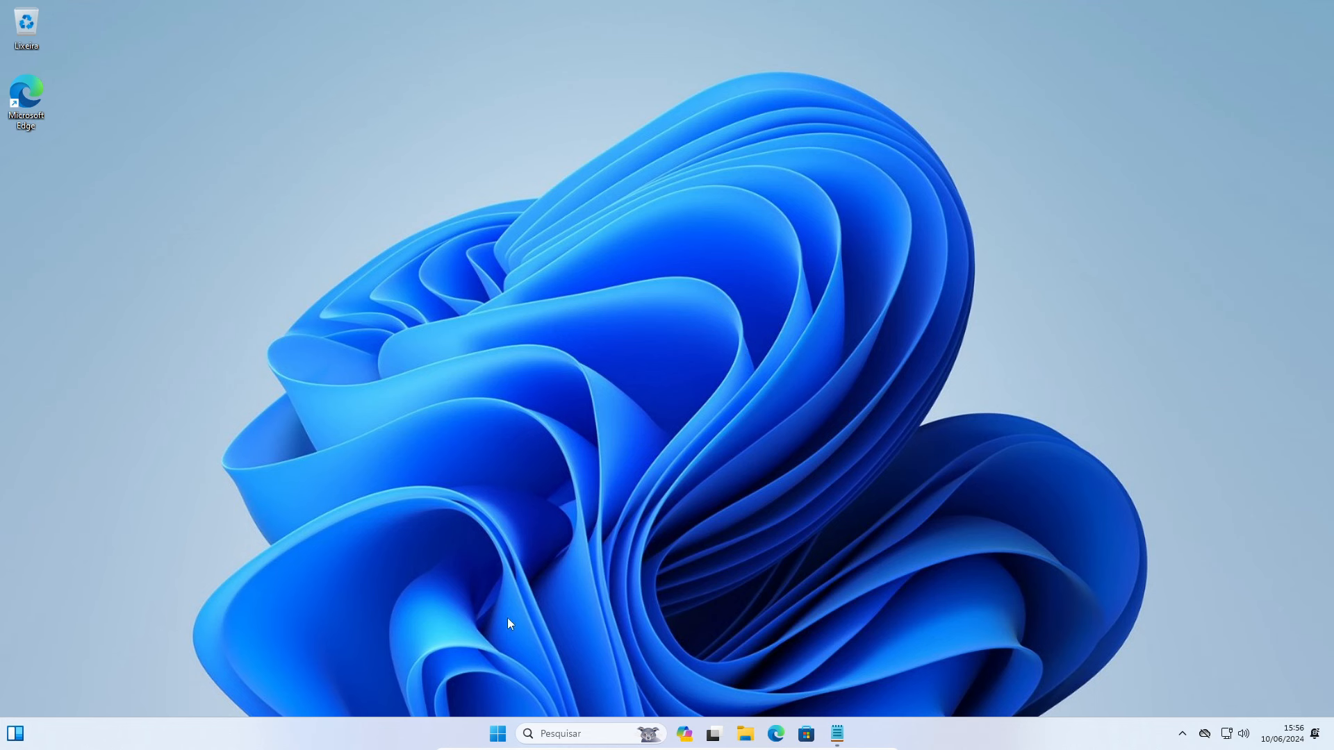
Open the Notificações page of the Sistema section in Windows Settings.
{"action": "mouse_move", "coordinate": [503, 747]}
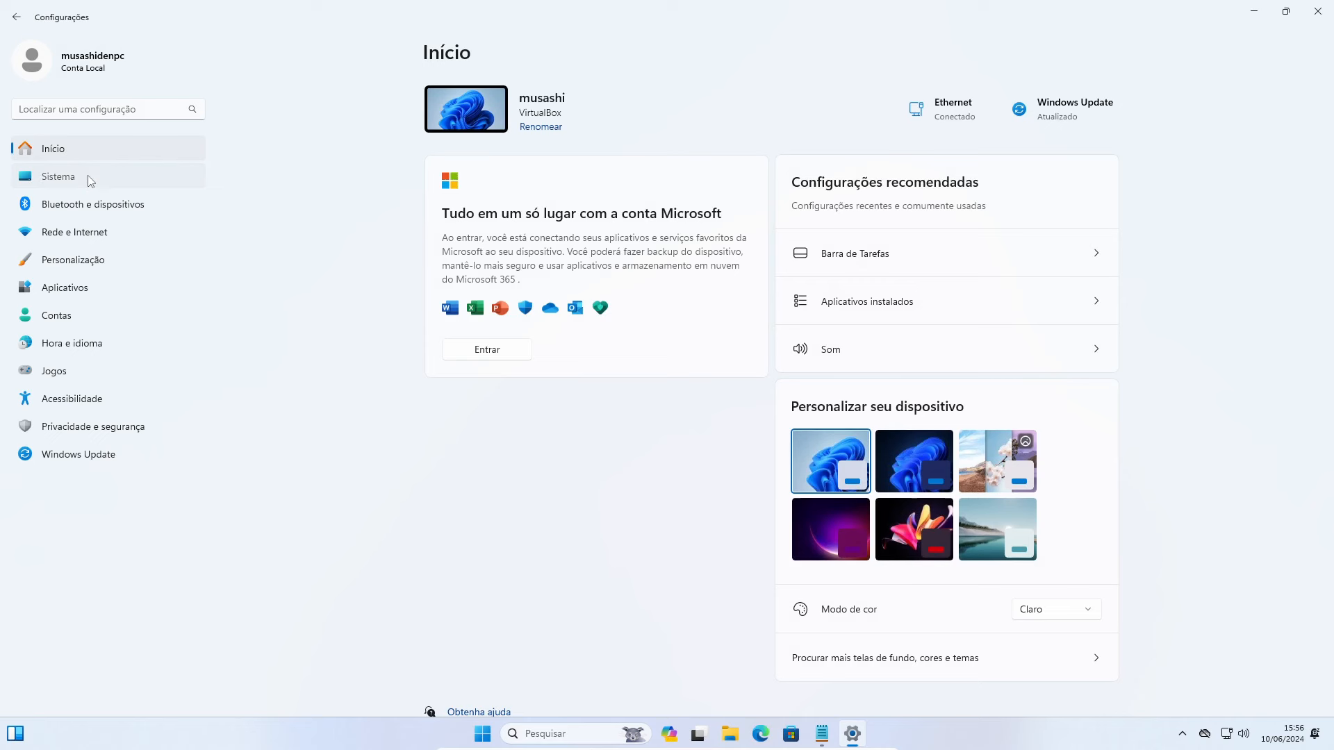
{"action": "left_click", "coordinate": [89, 179]}
{"action": "left_click", "coordinate": [61, 150]}
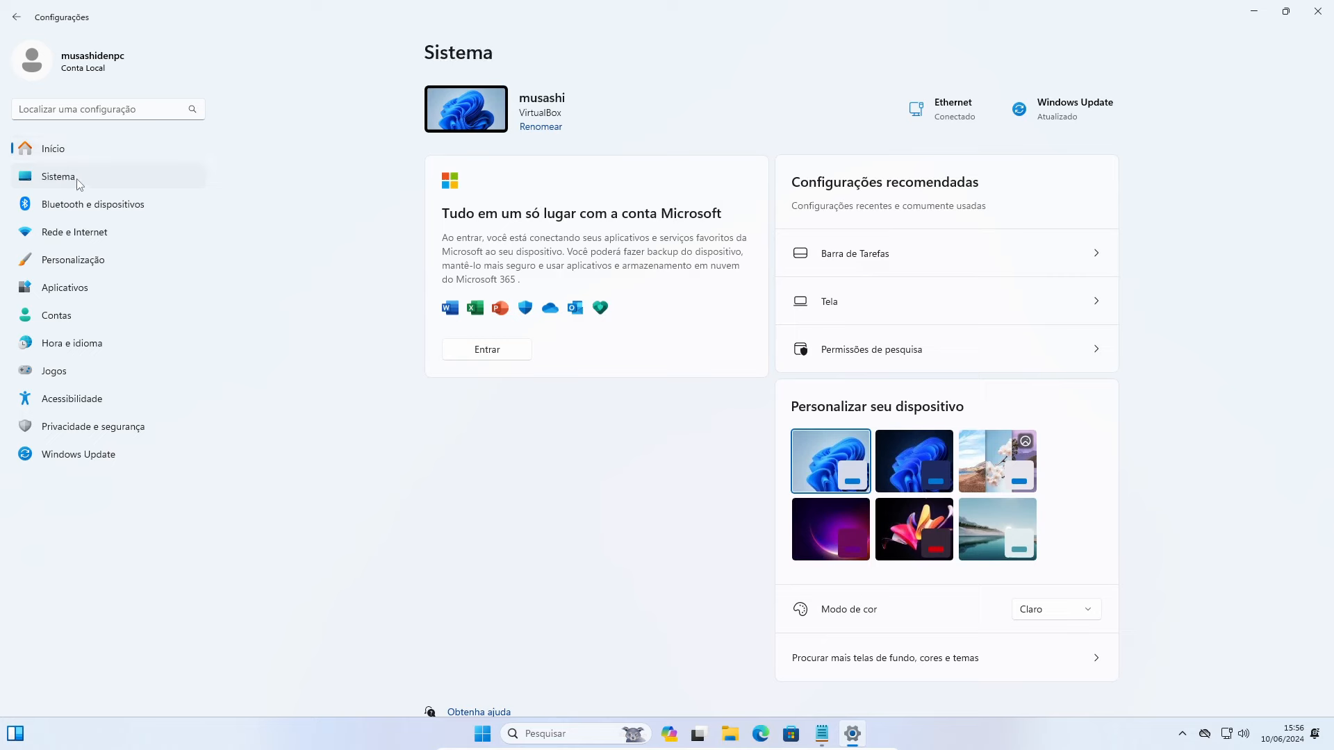
{"action": "left_click", "coordinate": [76, 178]}
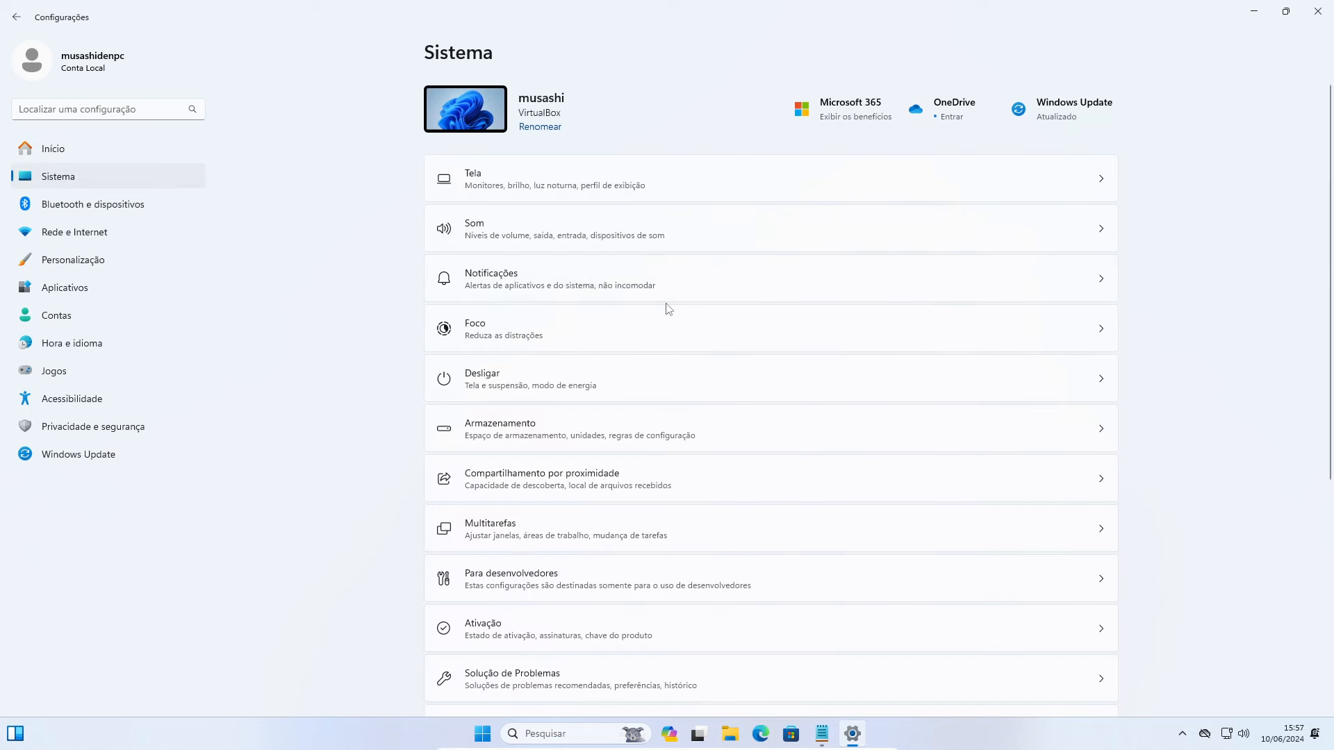
{"action": "left_click", "coordinate": [683, 296]}
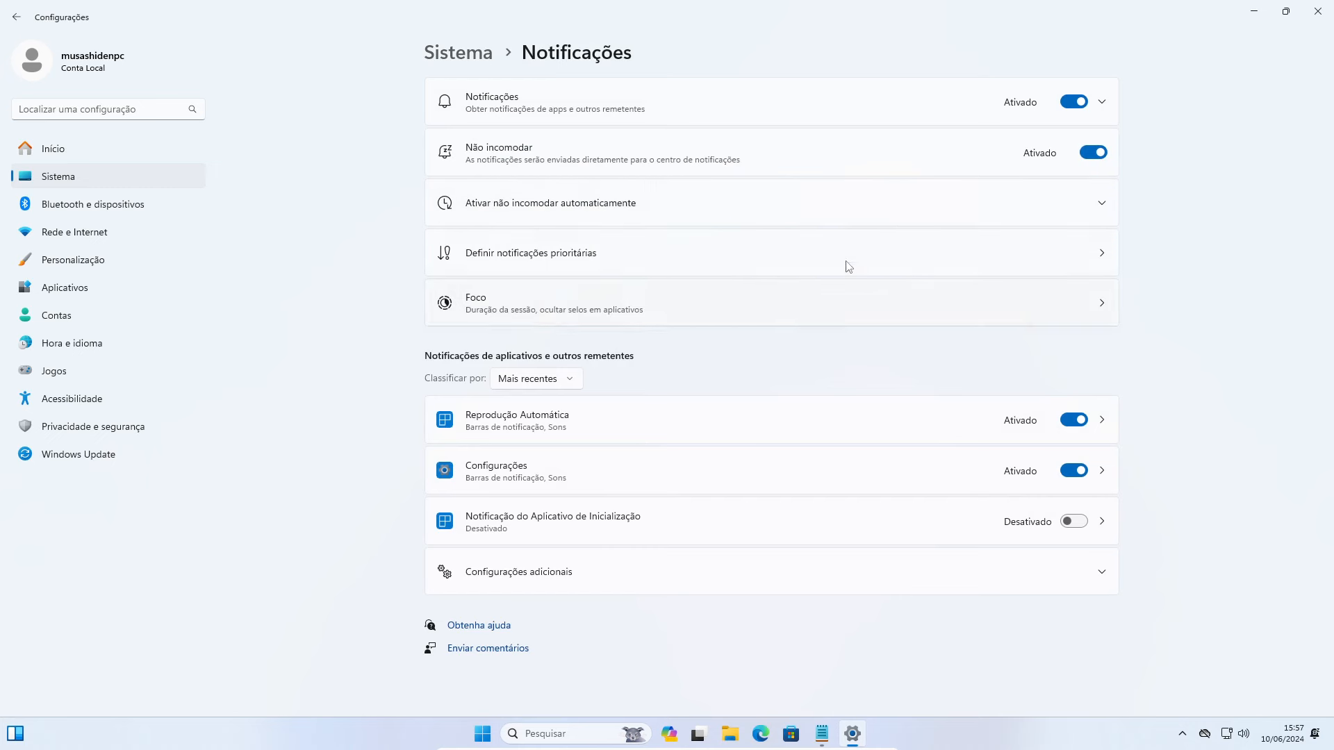
Check the notification center, close it, and turn off Notificações for apps and other senders.
{"action": "left_click", "coordinate": [1316, 736]}
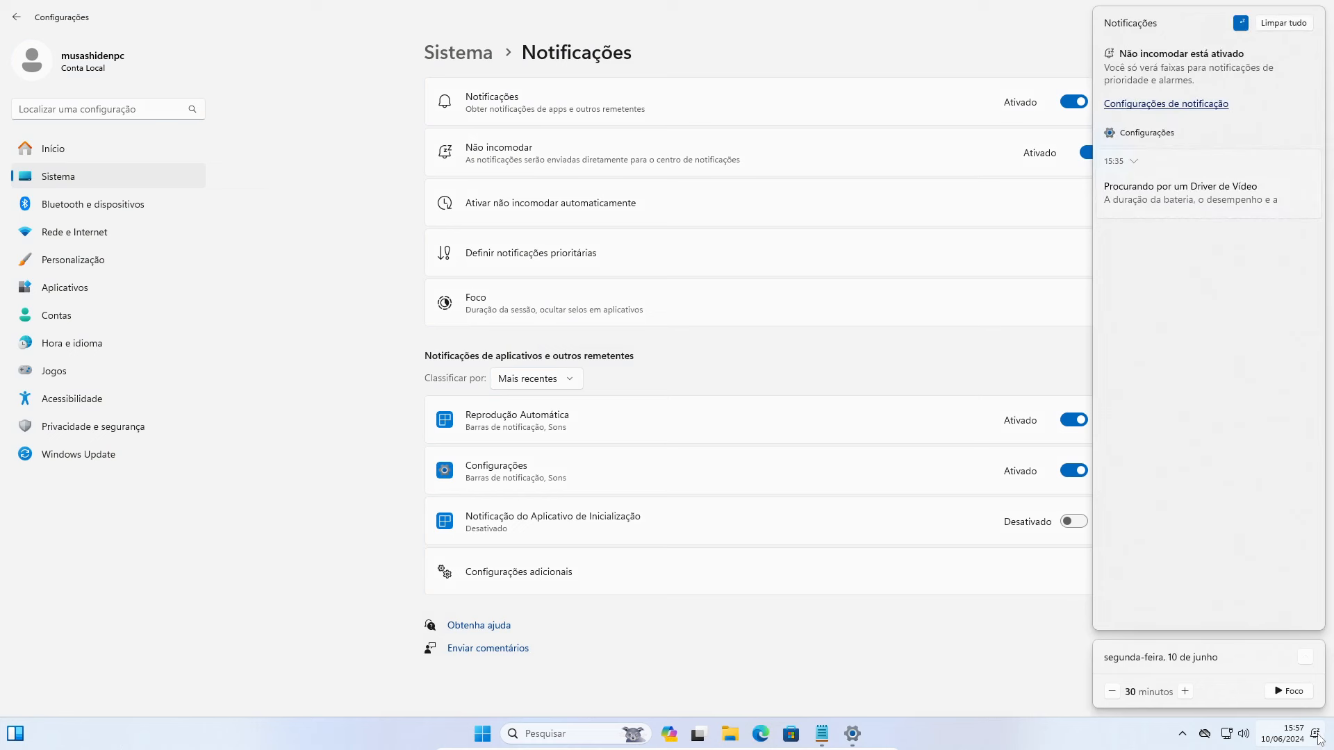
{"action": "left_click", "coordinate": [768, 314]}
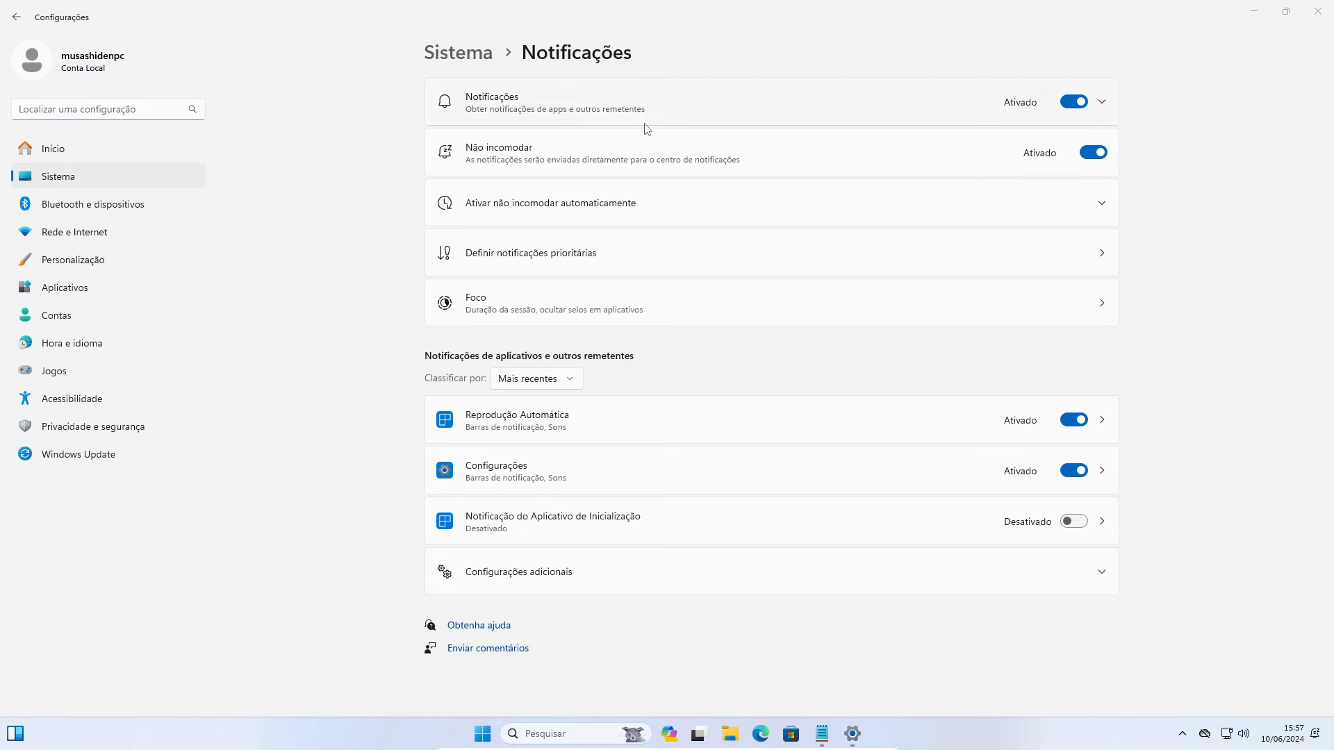
{"action": "left_click", "coordinate": [1077, 102]}
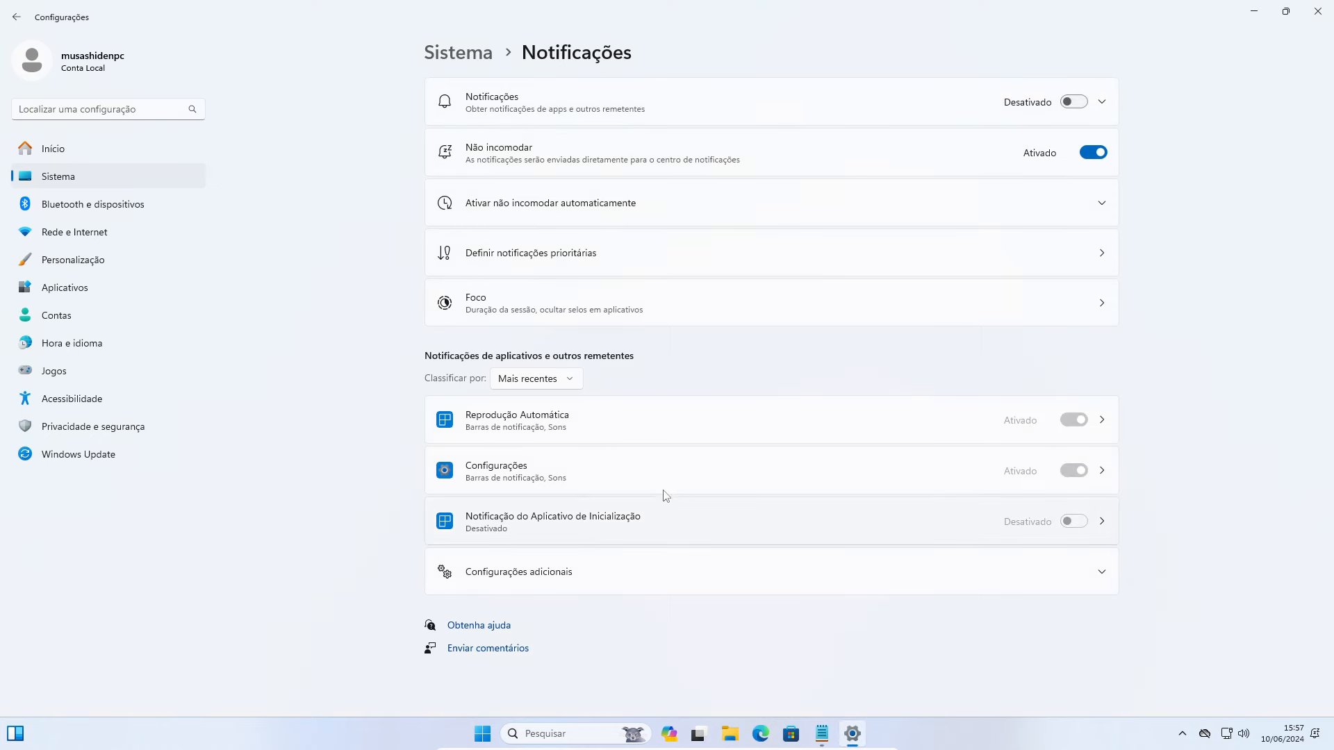
Disable the welcome experience, setup suggestions, and tips options under Configurações adicionais for notifications, and return to Sistema.
{"action": "left_click", "coordinate": [647, 581]}
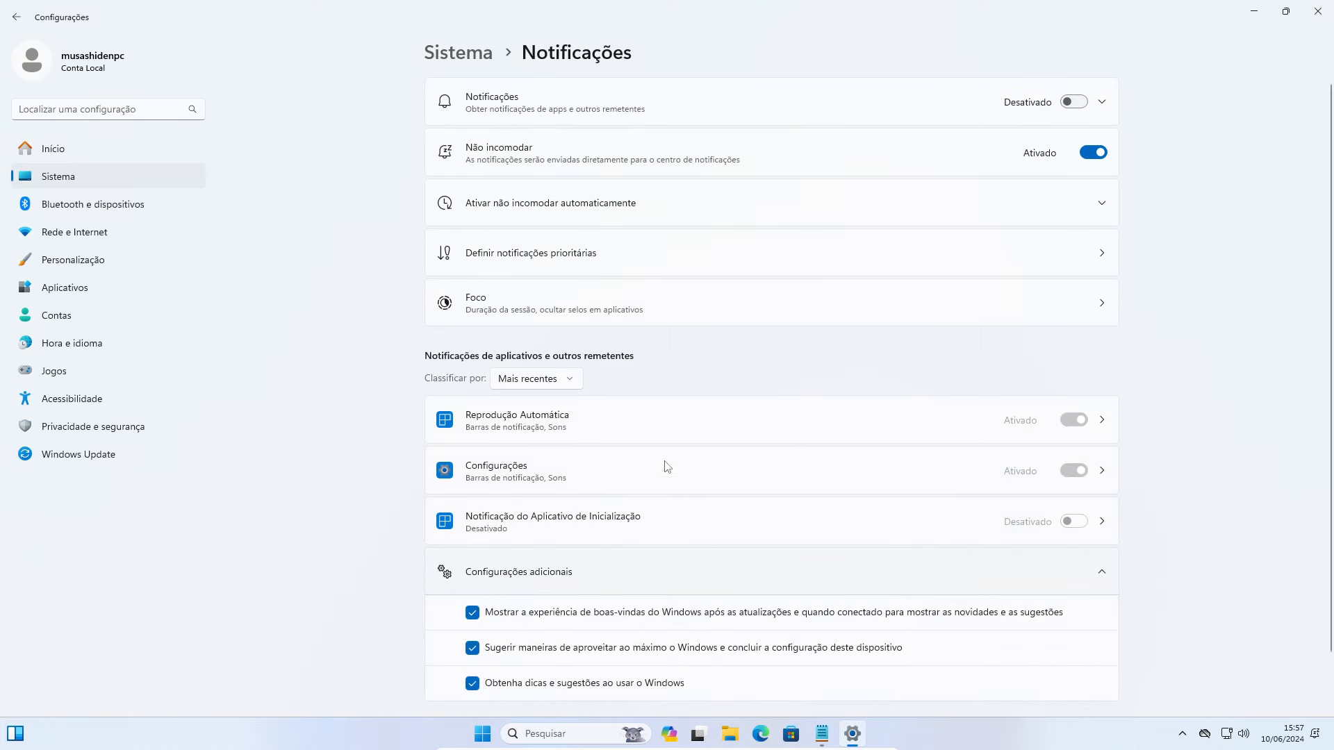
{"action": "scroll", "coordinate": [664, 464], "scroll_direction": "down", "scroll_amount": 1}
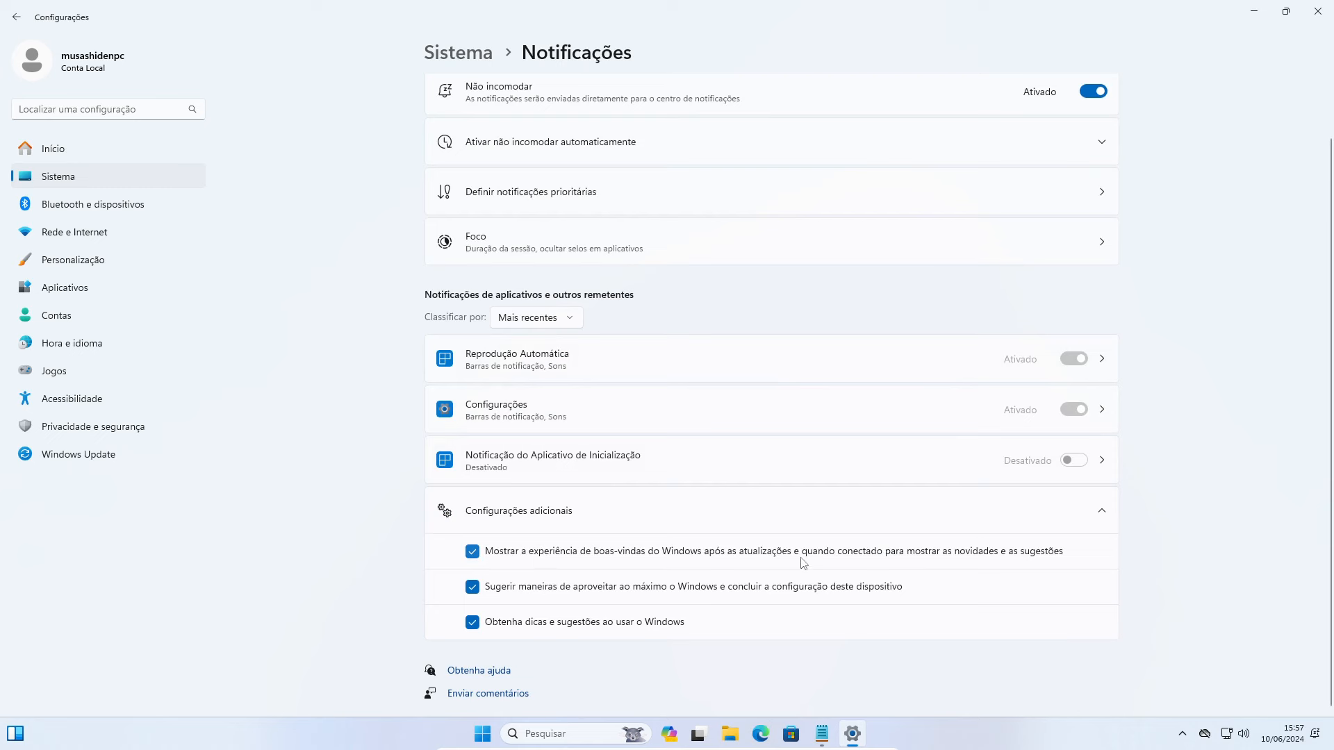
{"action": "left_click", "coordinate": [714, 554]}
{"action": "left_click", "coordinate": [478, 591]}
{"action": "left_click", "coordinate": [499, 630]}
{"action": "key", "text": "alt+Left"}
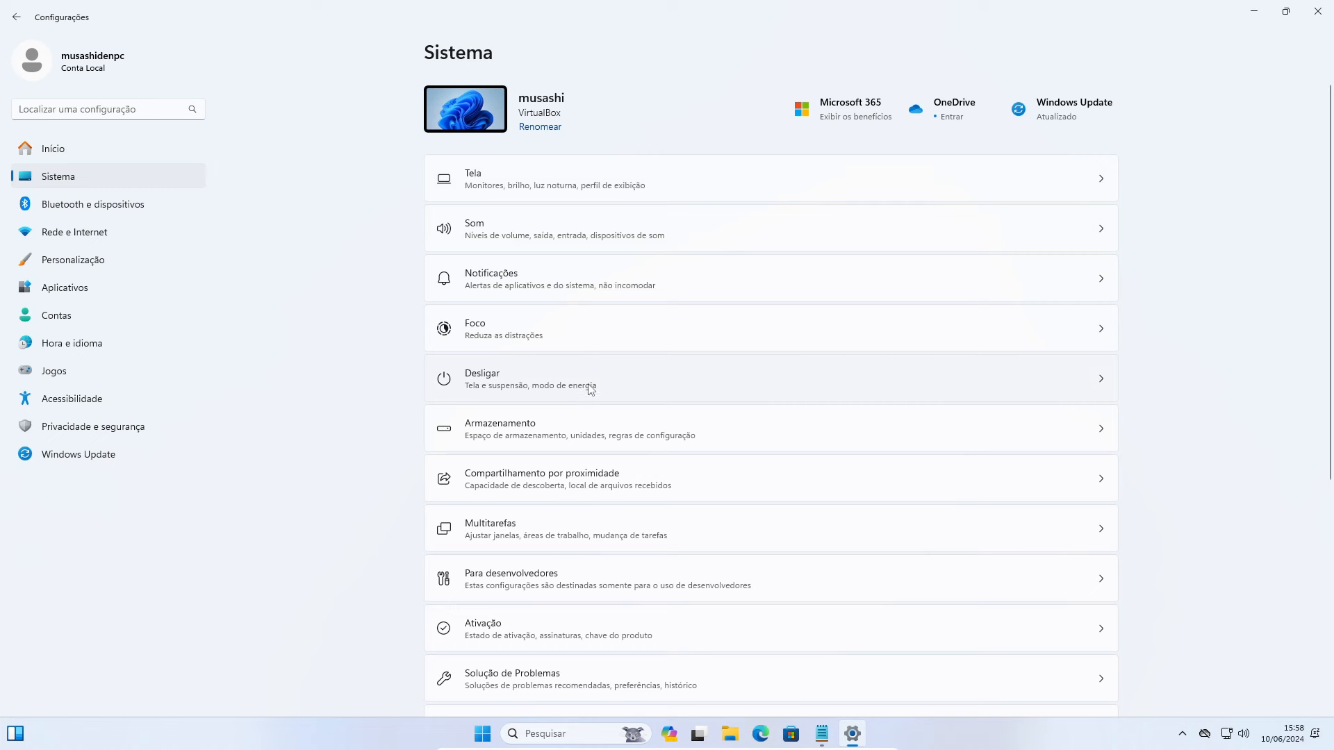
Examine the power settings in Desligar.
{"action": "left_click", "coordinate": [736, 387]}
{"action": "left_click", "coordinate": [1079, 254]}
In Armazenamento, turn off Sensor de armazenamento and its automatic cleanup of temporary system and app files.
{"action": "left_click", "coordinate": [640, 438]}
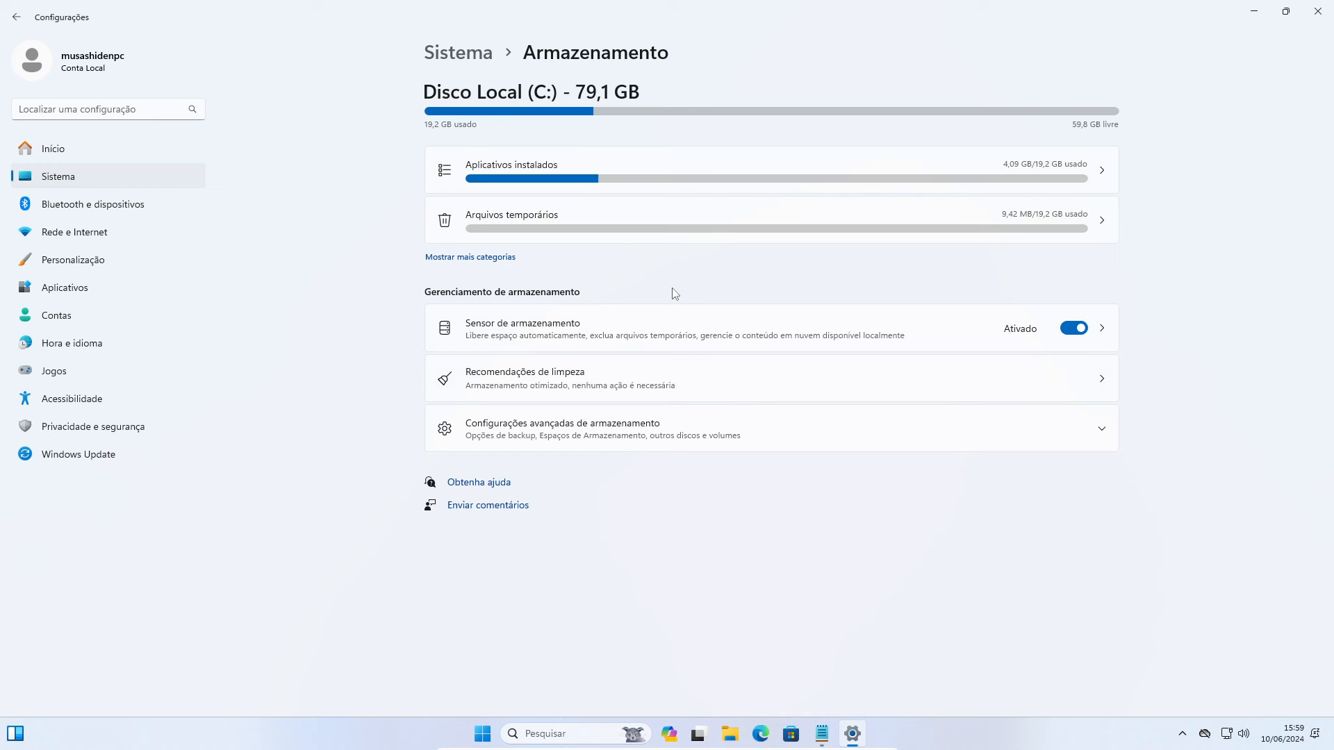
{"action": "left_click", "coordinate": [1079, 335]}
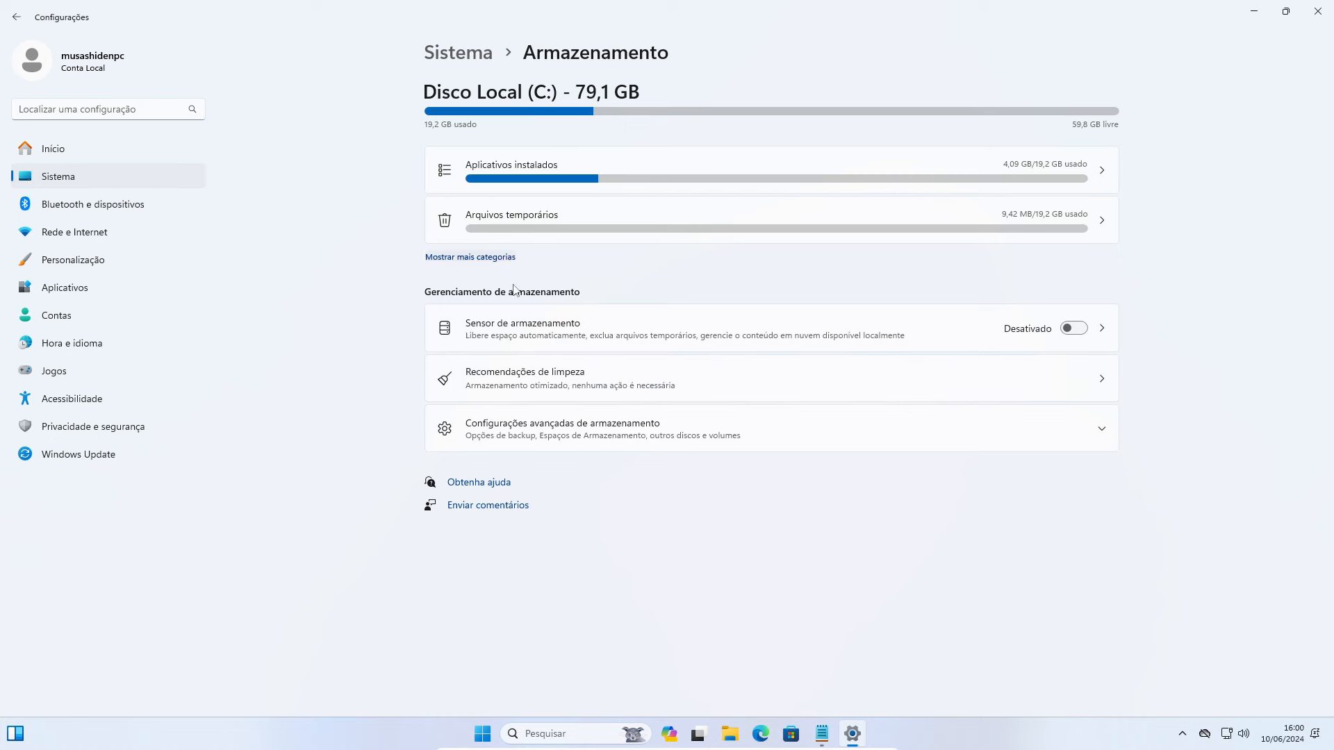
{"action": "left_click", "coordinate": [496, 332]}
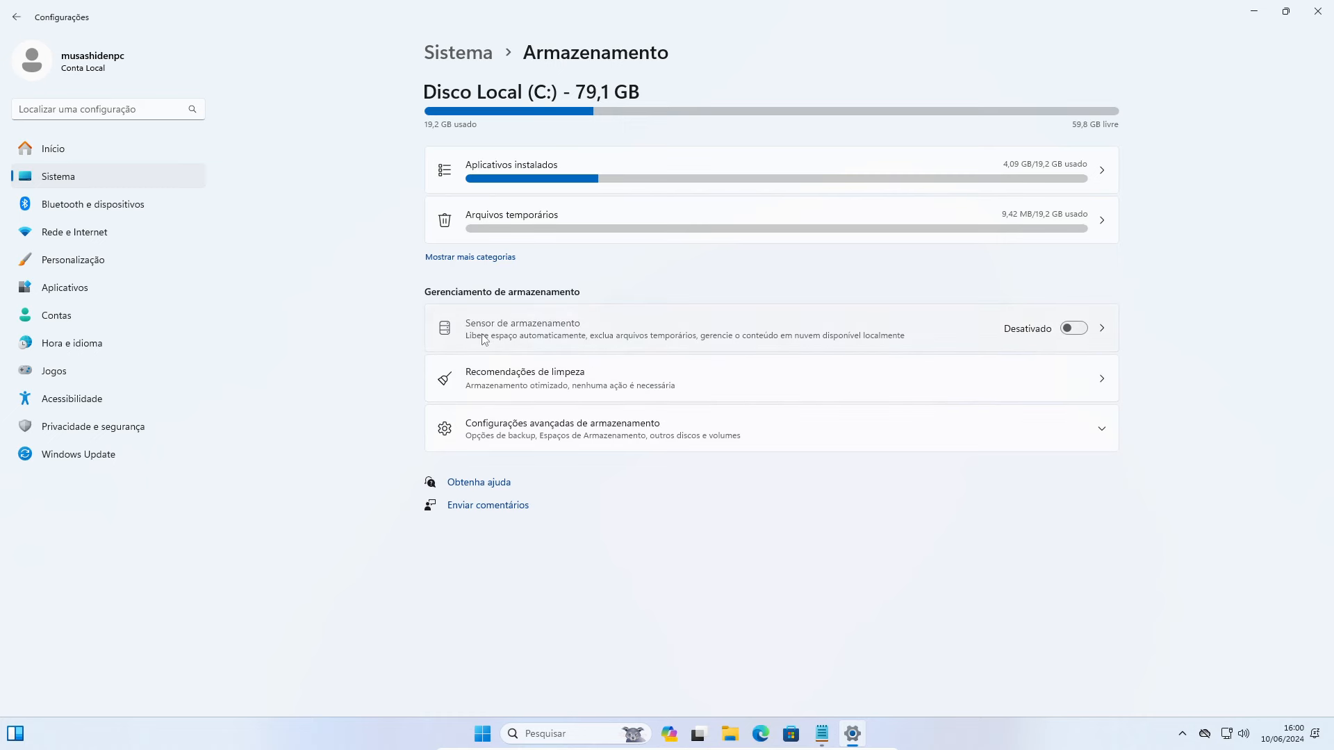
{"action": "left_click", "coordinate": [431, 126]}
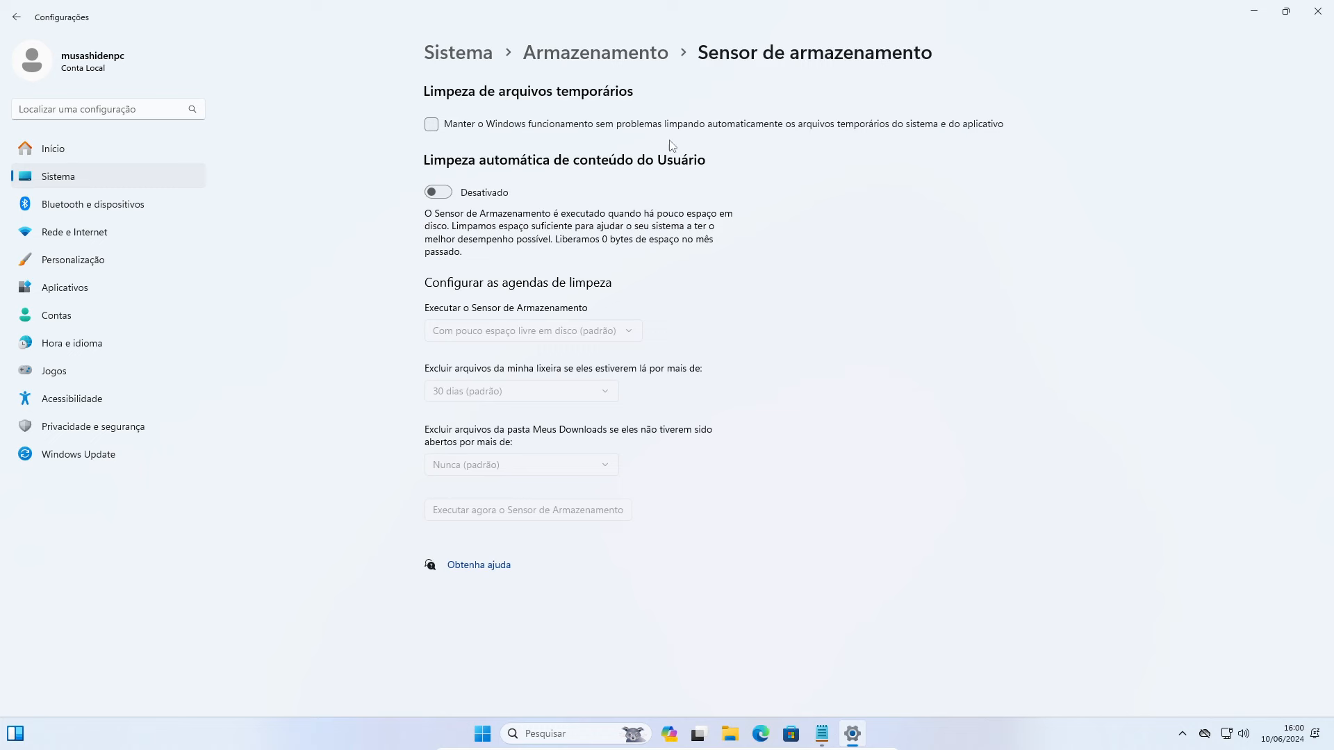
{"action": "left_click", "coordinate": [431, 125]}
{"action": "left_click", "coordinate": [16, 16]}
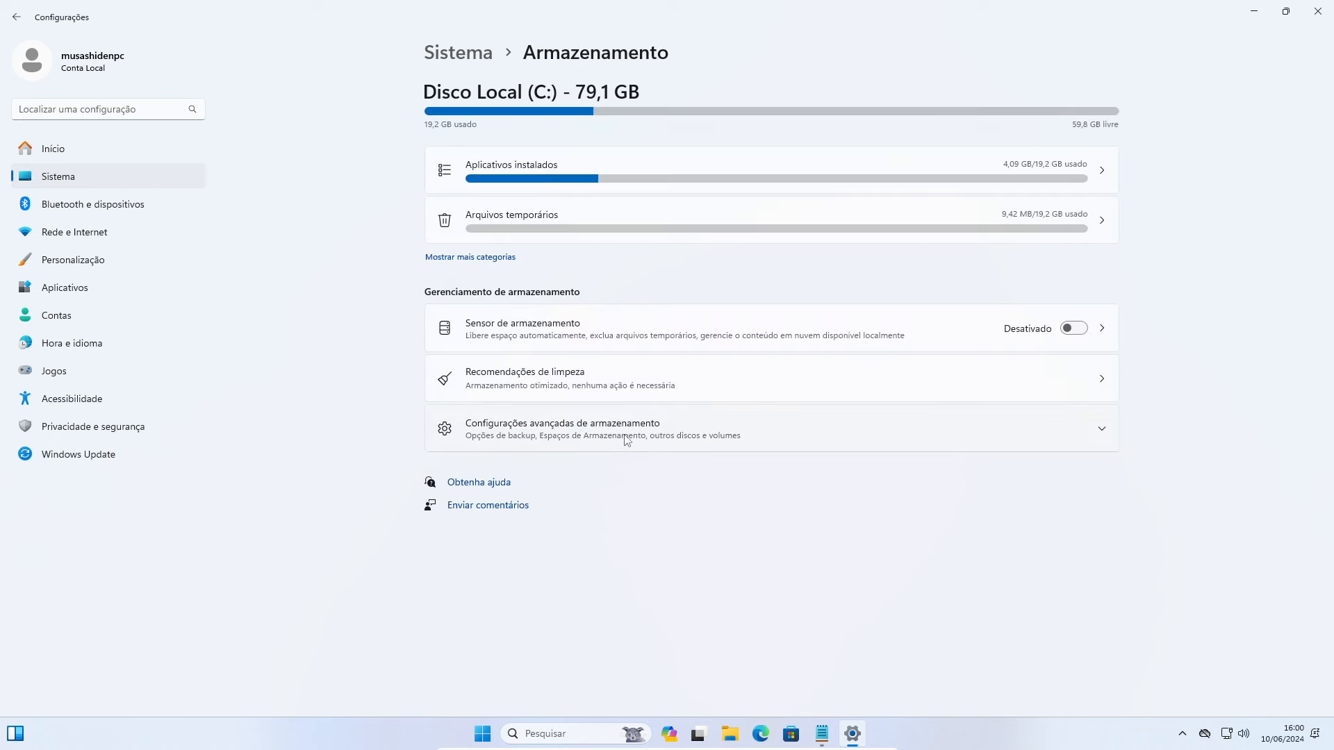
Try disabling the scheduled run option in Otimizar Unidades, cancelling the schedule change and closing the drive optimizer.
{"action": "left_click", "coordinate": [628, 434]}
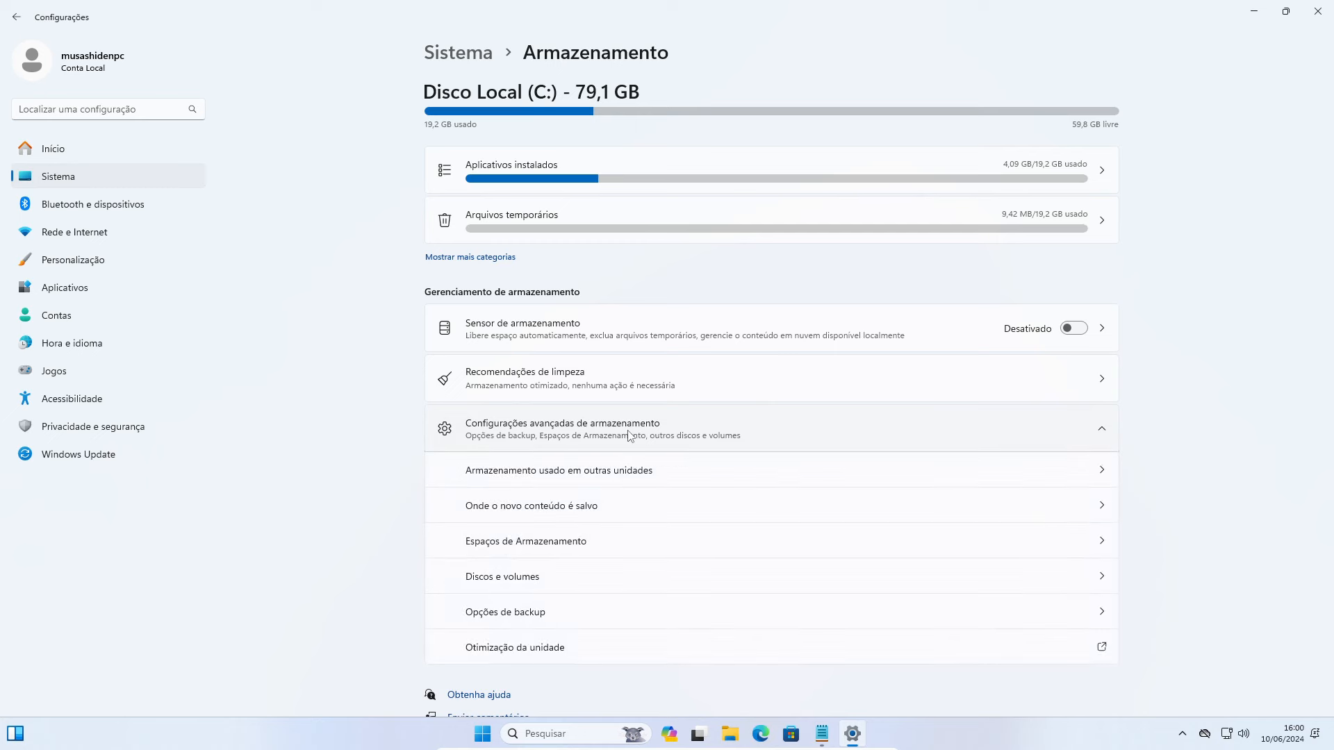
{"action": "left_click", "coordinate": [523, 649]}
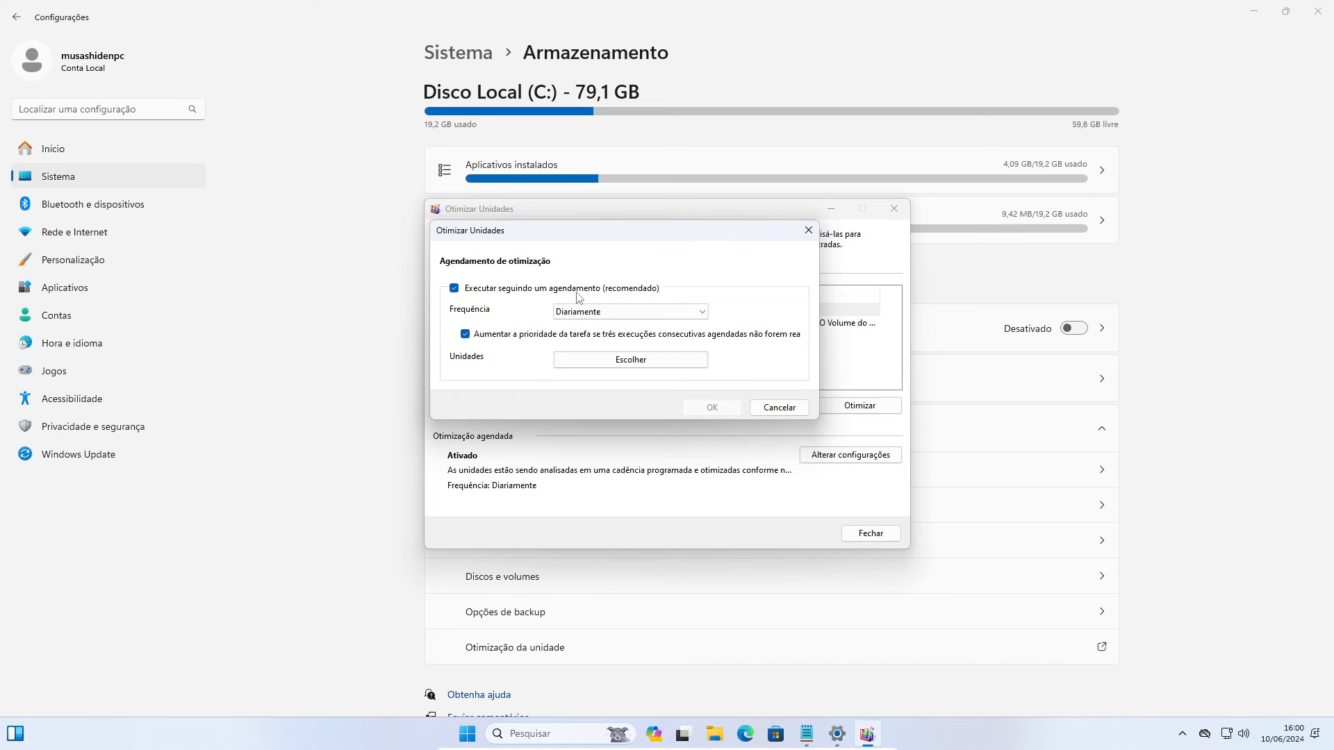
{"action": "left_click", "coordinate": [645, 289]}
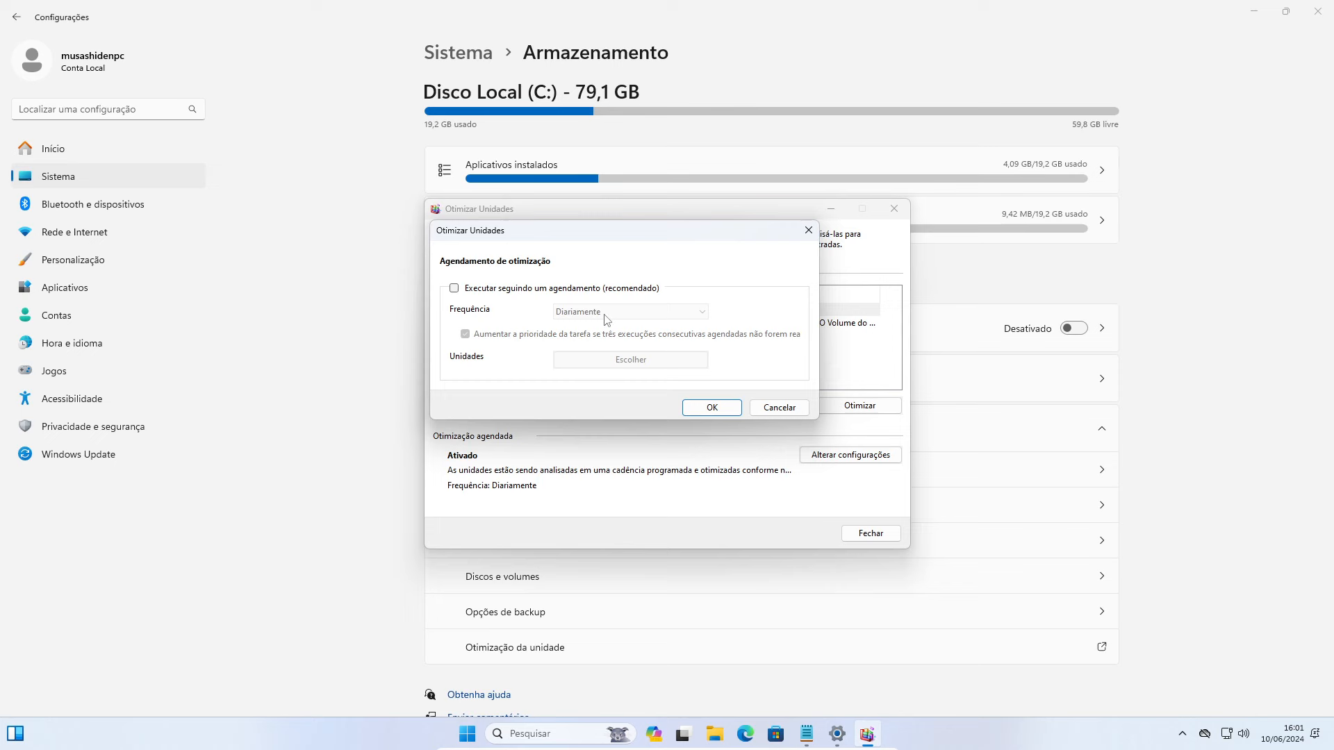
{"action": "left_click", "coordinate": [778, 407]}
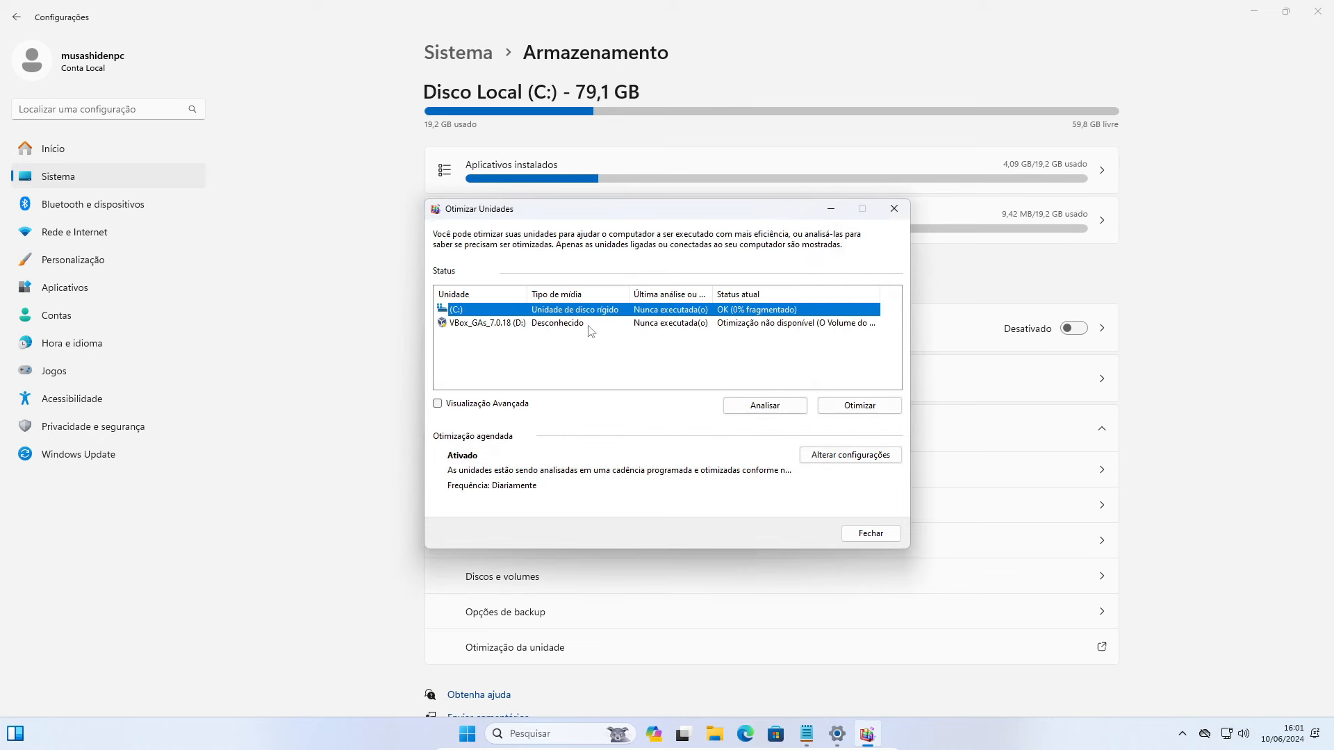
{"action": "left_click", "coordinate": [870, 533]}
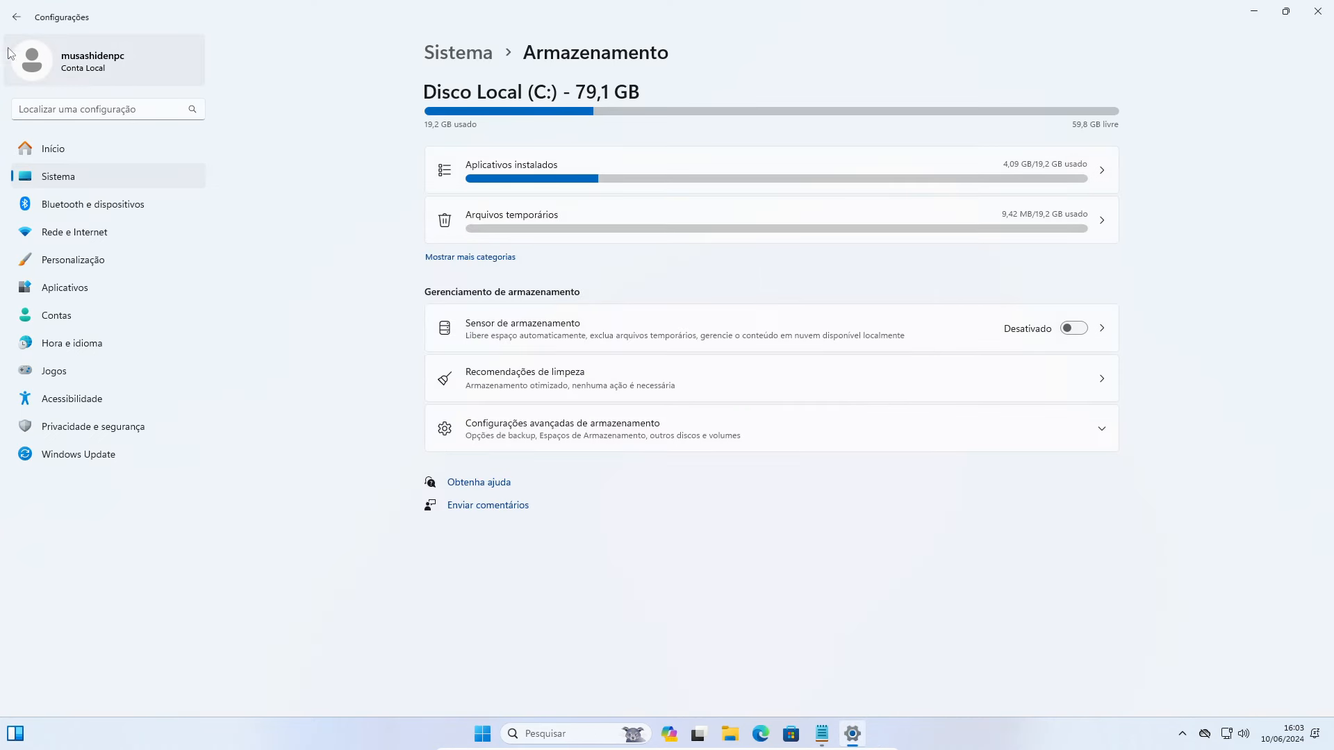
Check the Compartilhamento por proximidade setting and return to the Sistema page.
{"action": "left_click", "coordinate": [18, 18]}
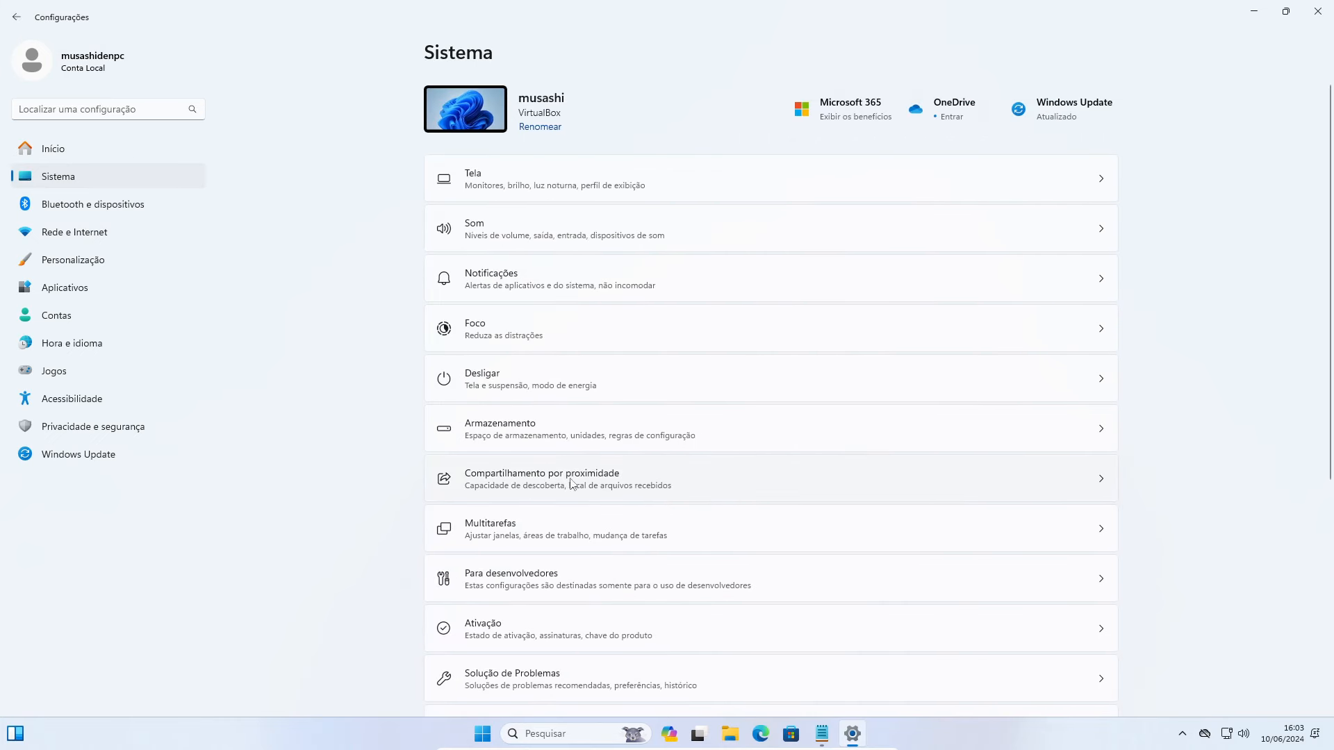
{"action": "left_click", "coordinate": [668, 488]}
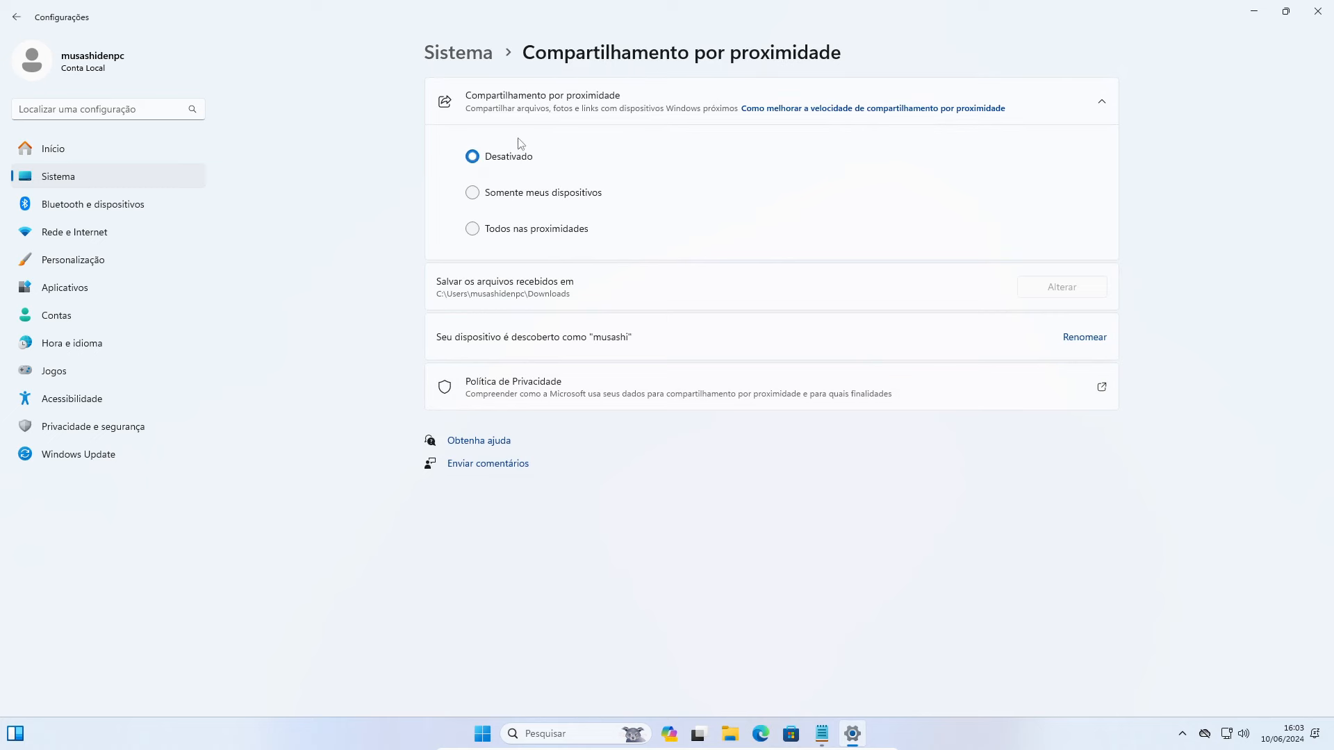
{"action": "left_click", "coordinate": [16, 21]}
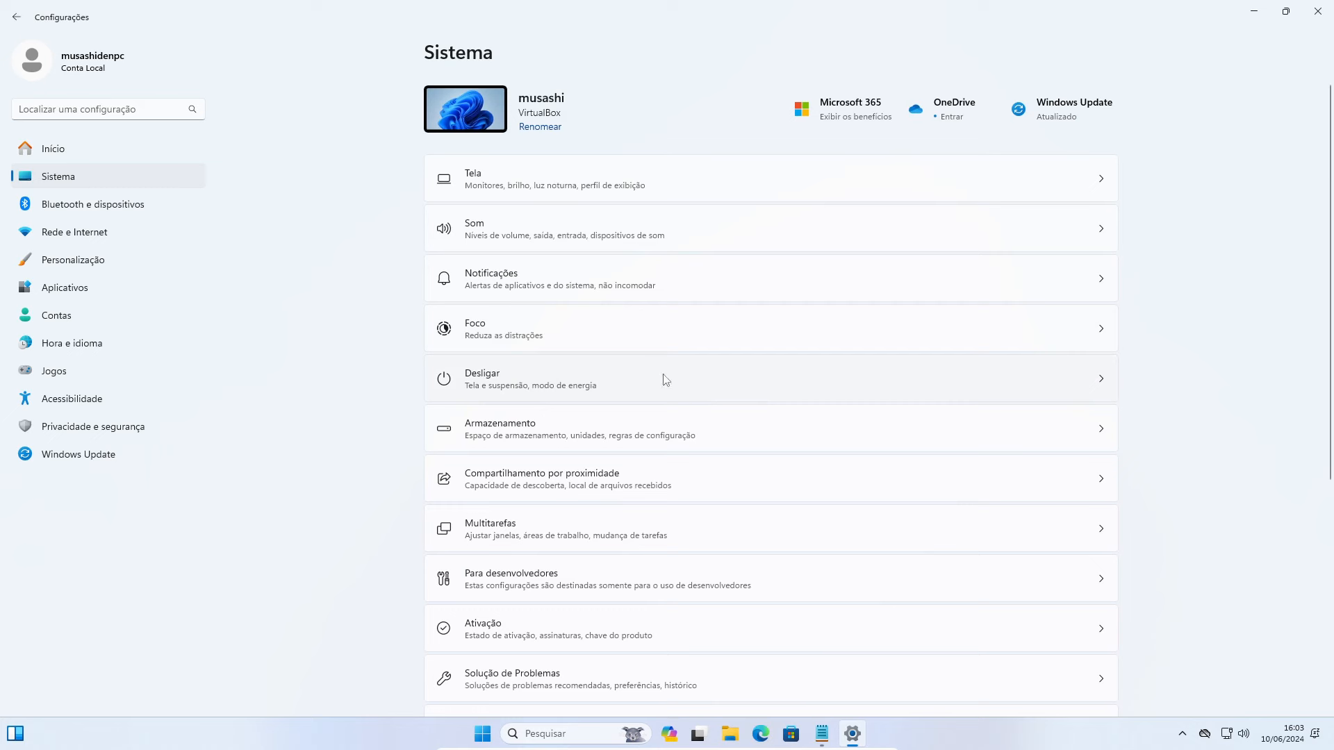
In Multitarefas, try the Sacudir a barra de título da janela option by switching it on and off again.
{"action": "left_click", "coordinate": [592, 540]}
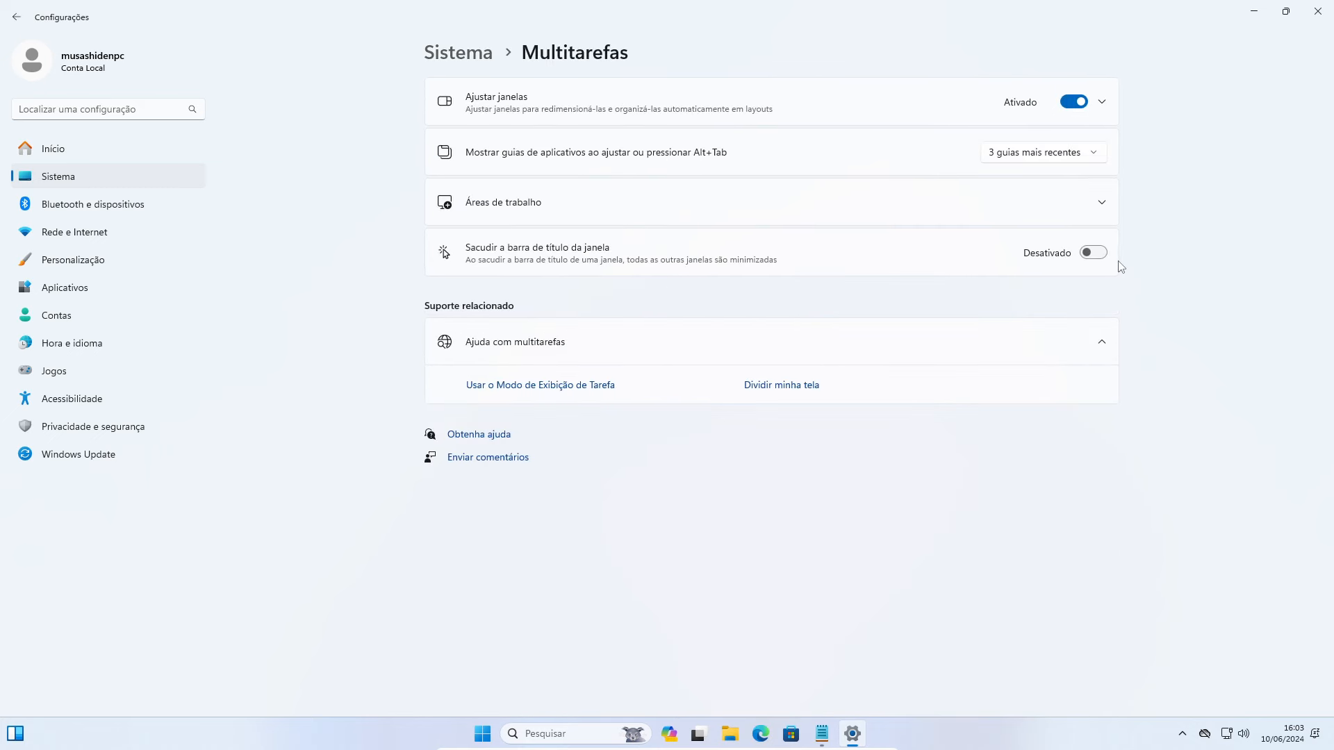
{"action": "left_click", "coordinate": [1090, 254]}
{"action": "left_click", "coordinate": [1093, 248]}
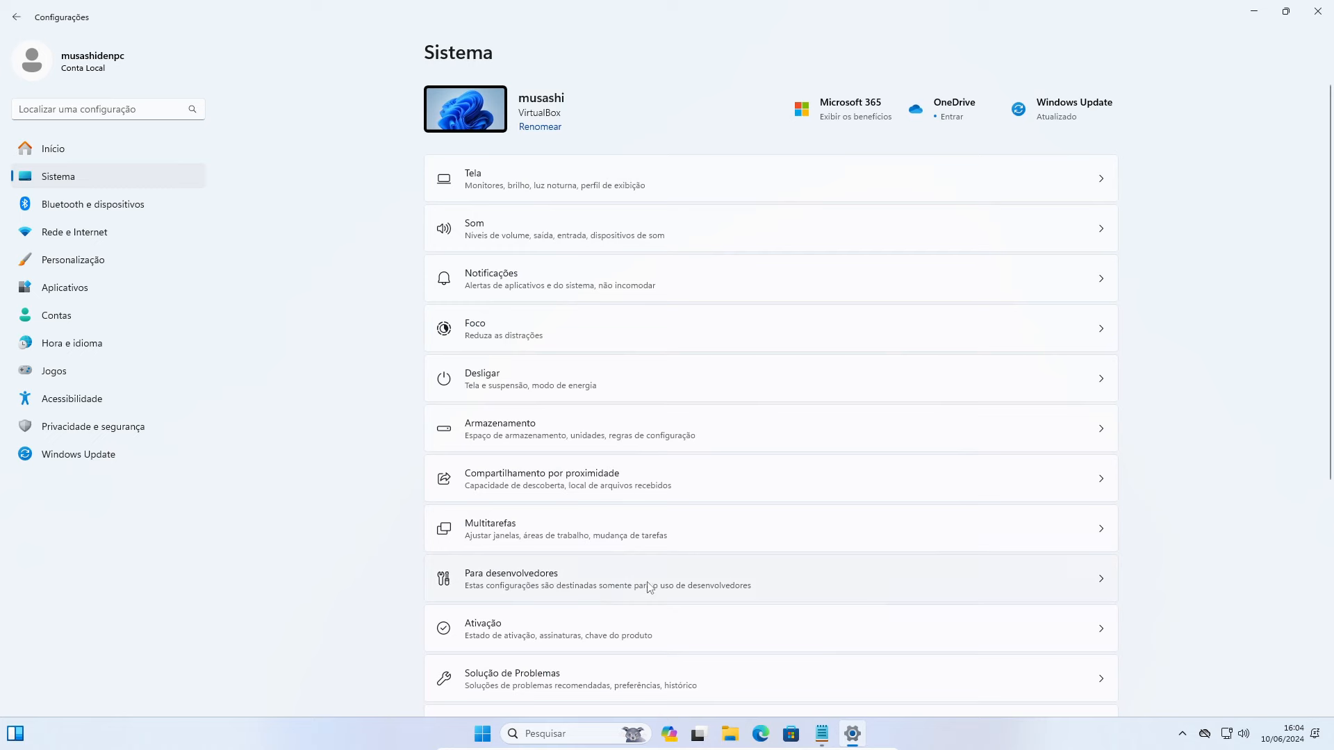
Review the Para desenvolvedores settings and the choices for recommended troubleshooting preferences in Solução de Problemas.
{"action": "left_click", "coordinate": [657, 587]}
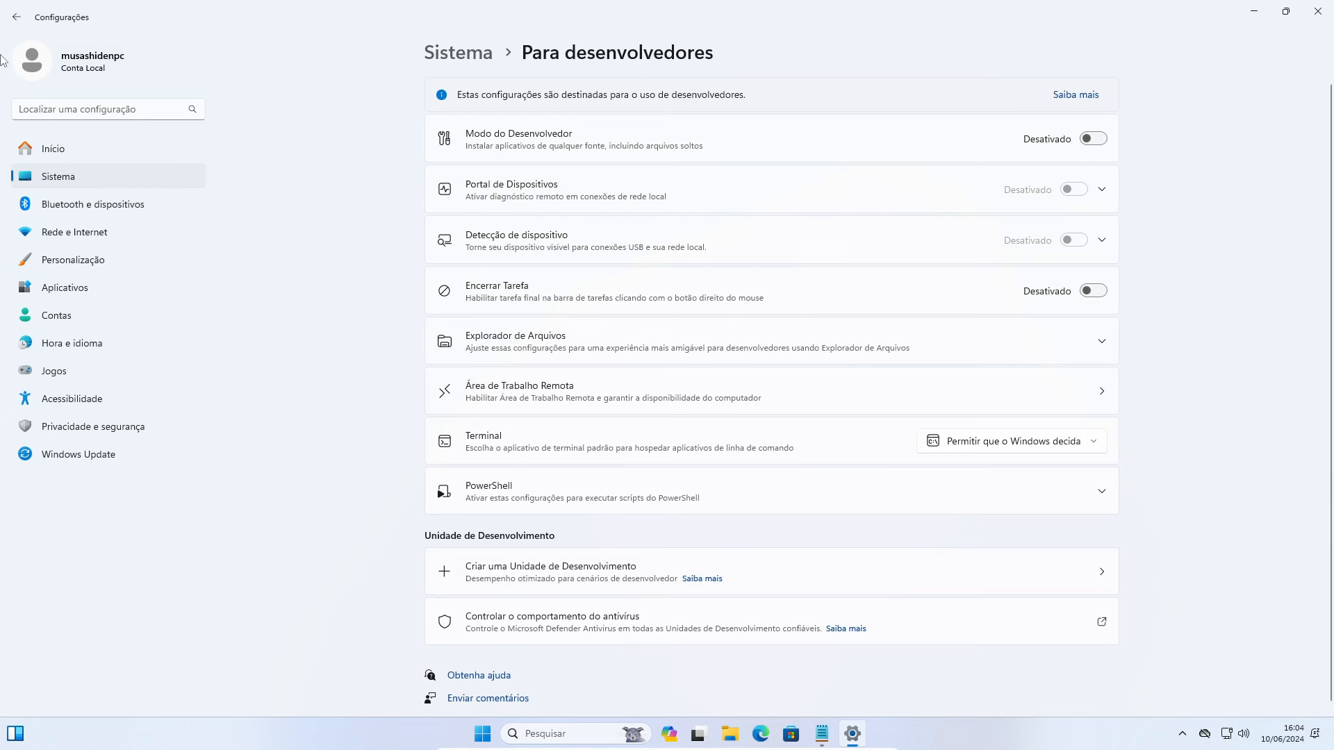
{"action": "left_click", "coordinate": [4, 23]}
{"action": "left_click", "coordinate": [657, 402]}
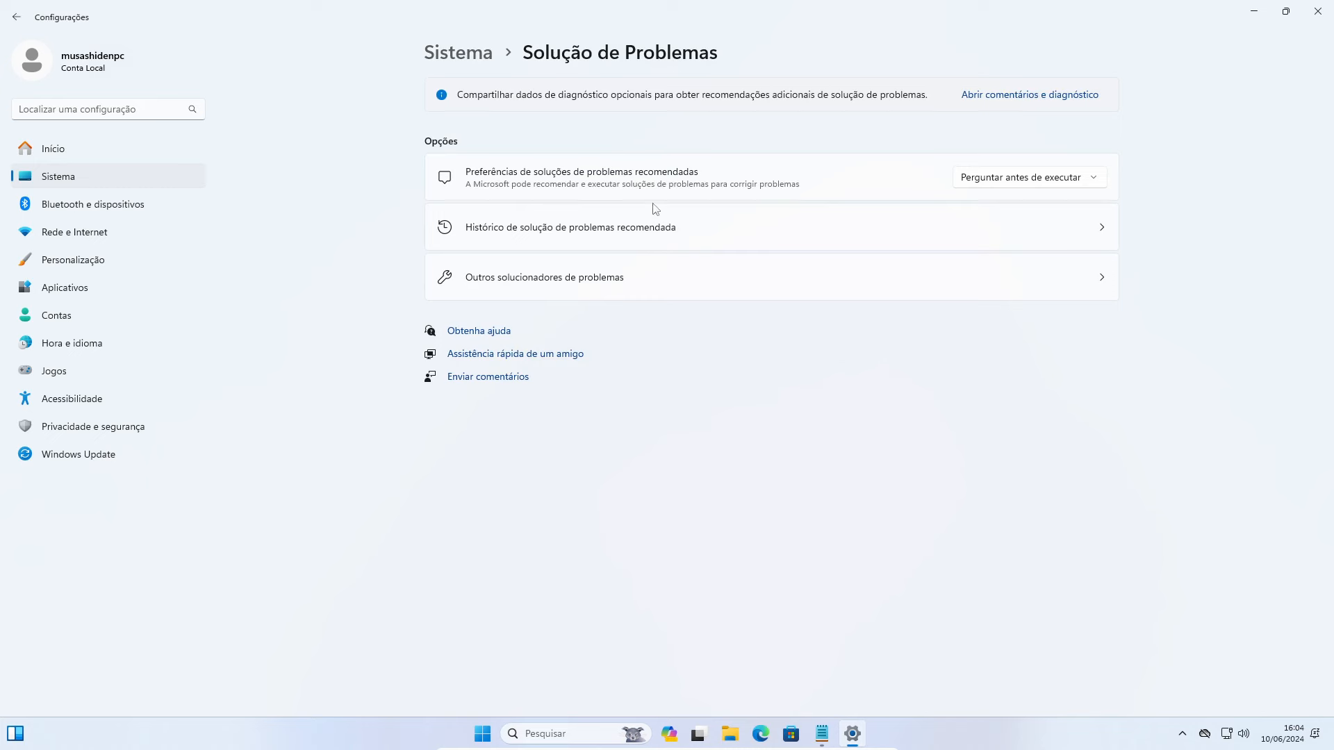
{"action": "left_click", "coordinate": [1044, 180]}
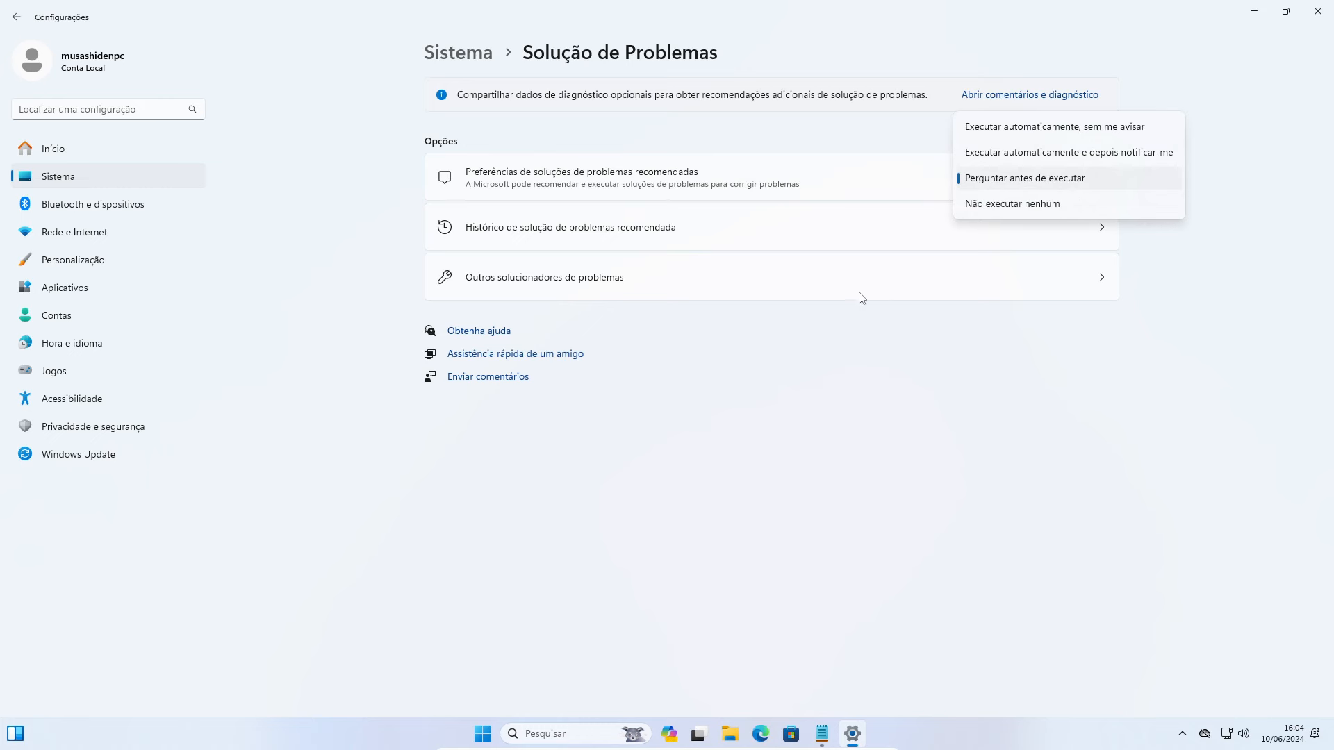
{"action": "left_click", "coordinate": [930, 361]}
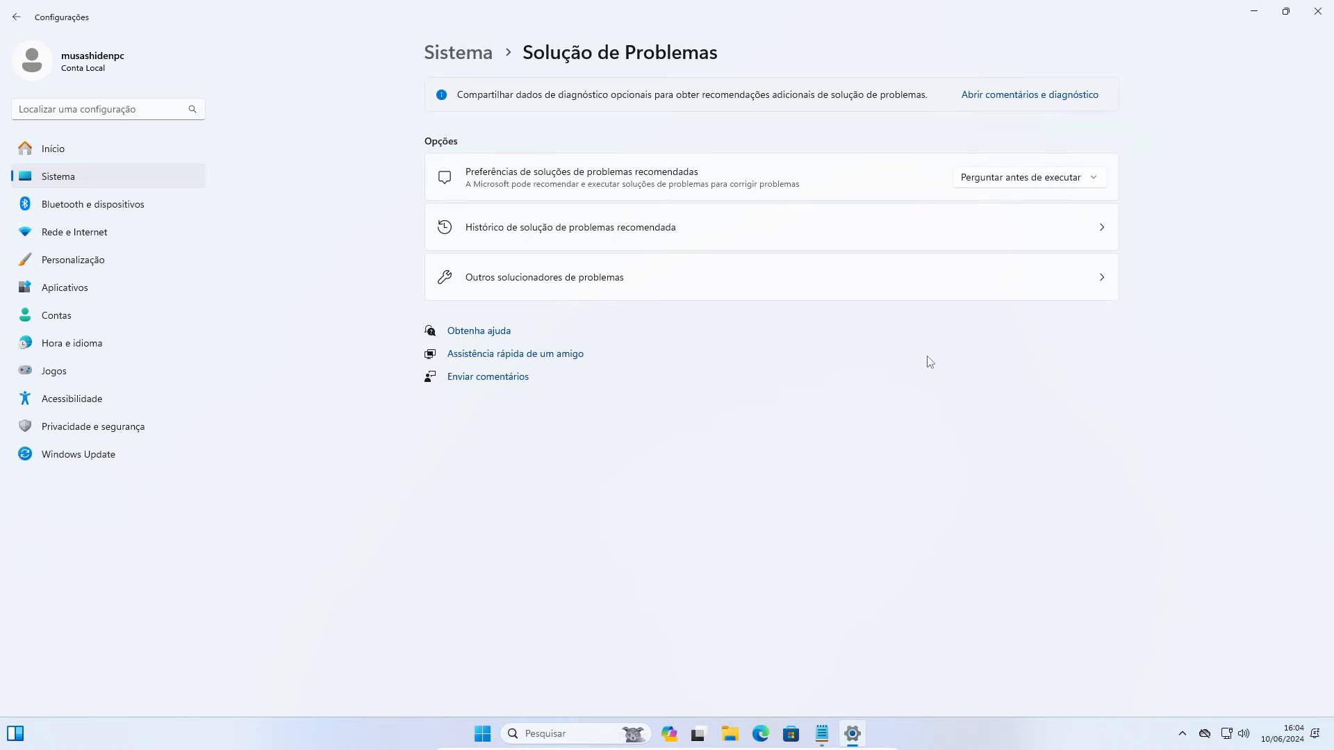
{"action": "left_click", "coordinate": [1077, 179]}
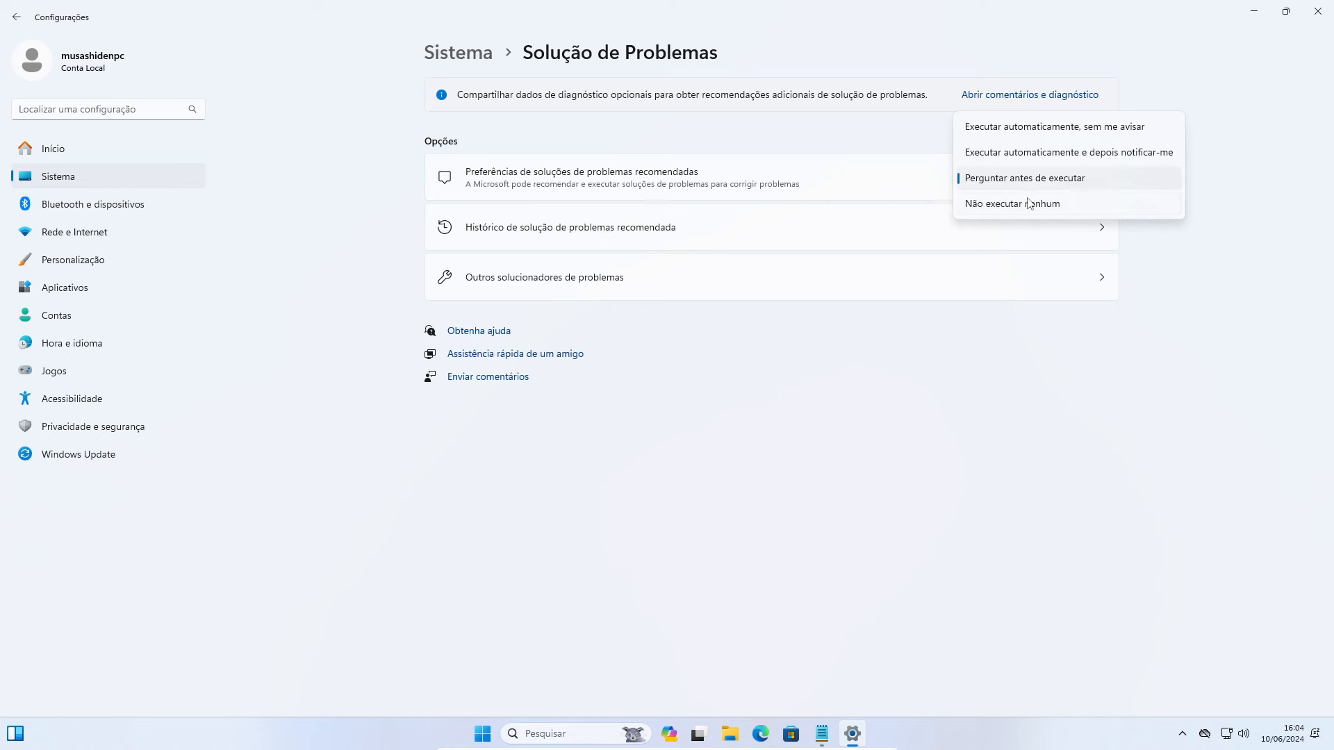
{"action": "left_click", "coordinate": [1212, 321]}
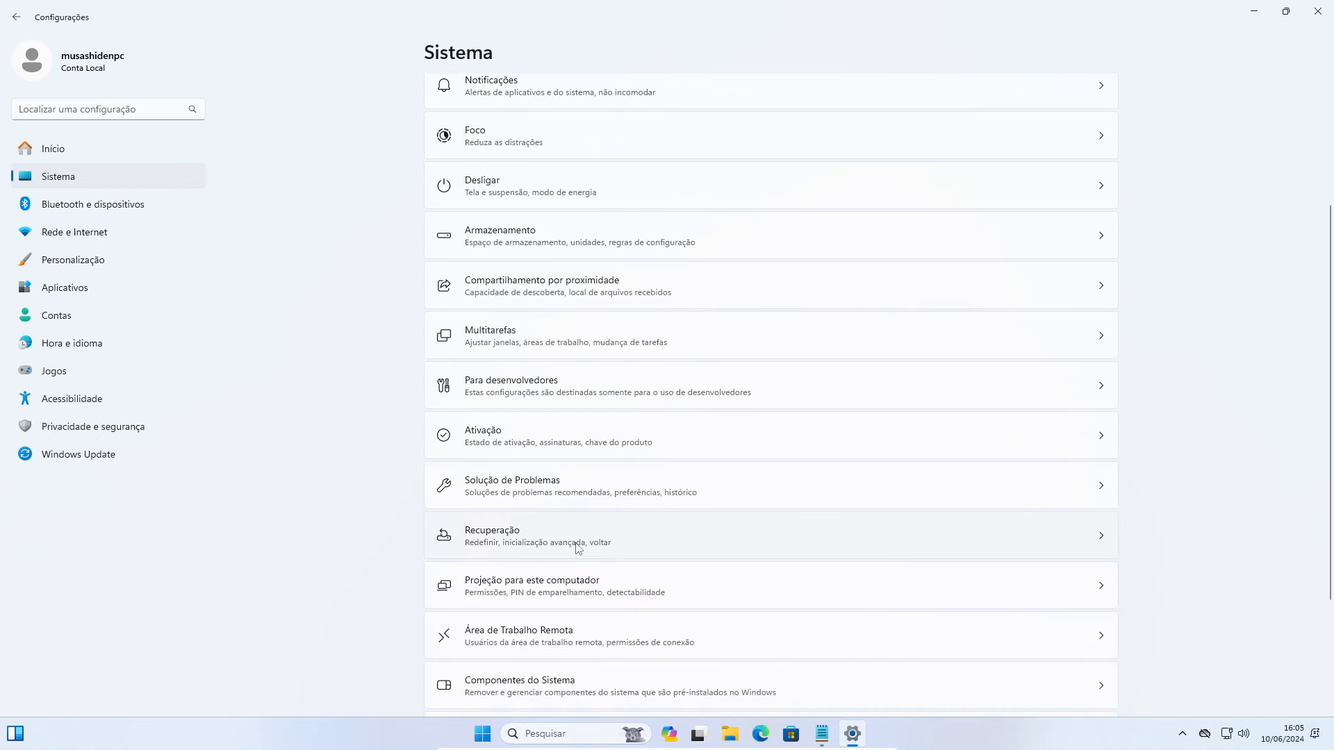
From Recuperação, open the option to fix problems without resetting and examine the list of Outros solucionadores de problemas.
{"action": "left_click", "coordinate": [588, 542]}
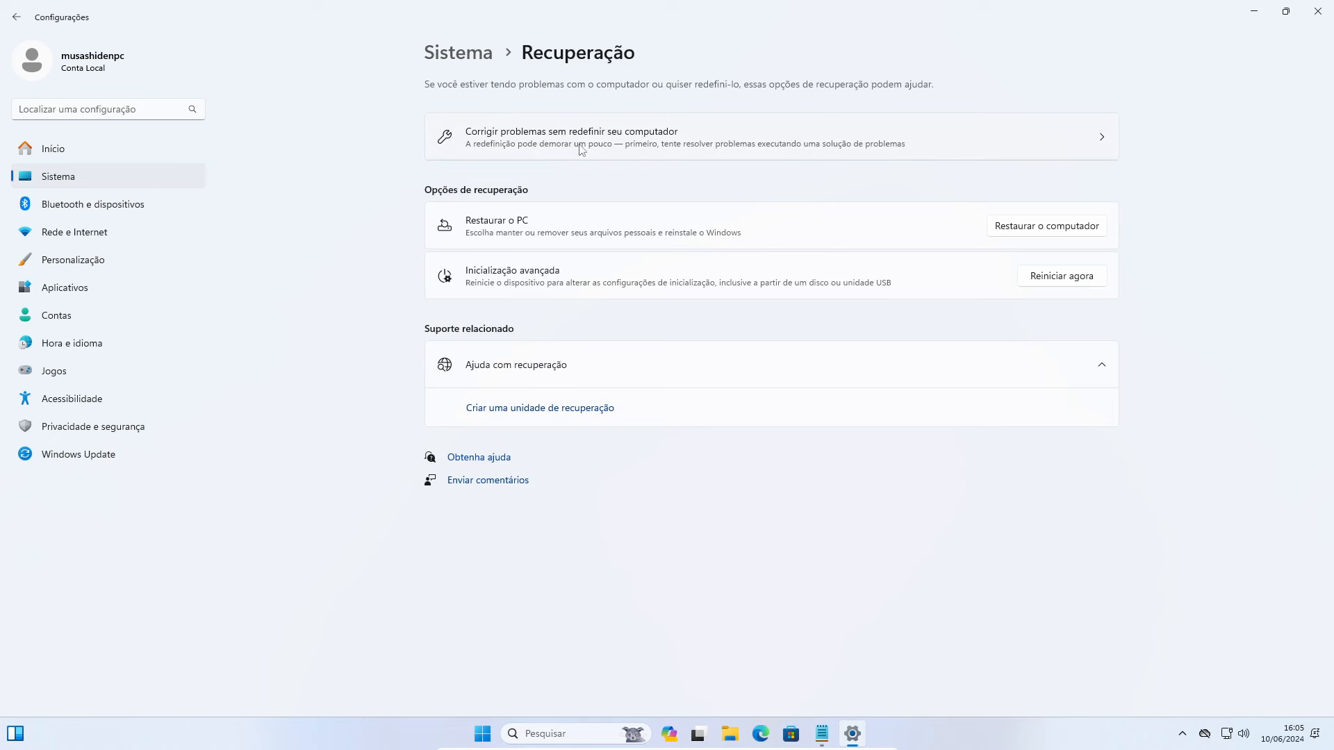
{"action": "left_click", "coordinate": [659, 149]}
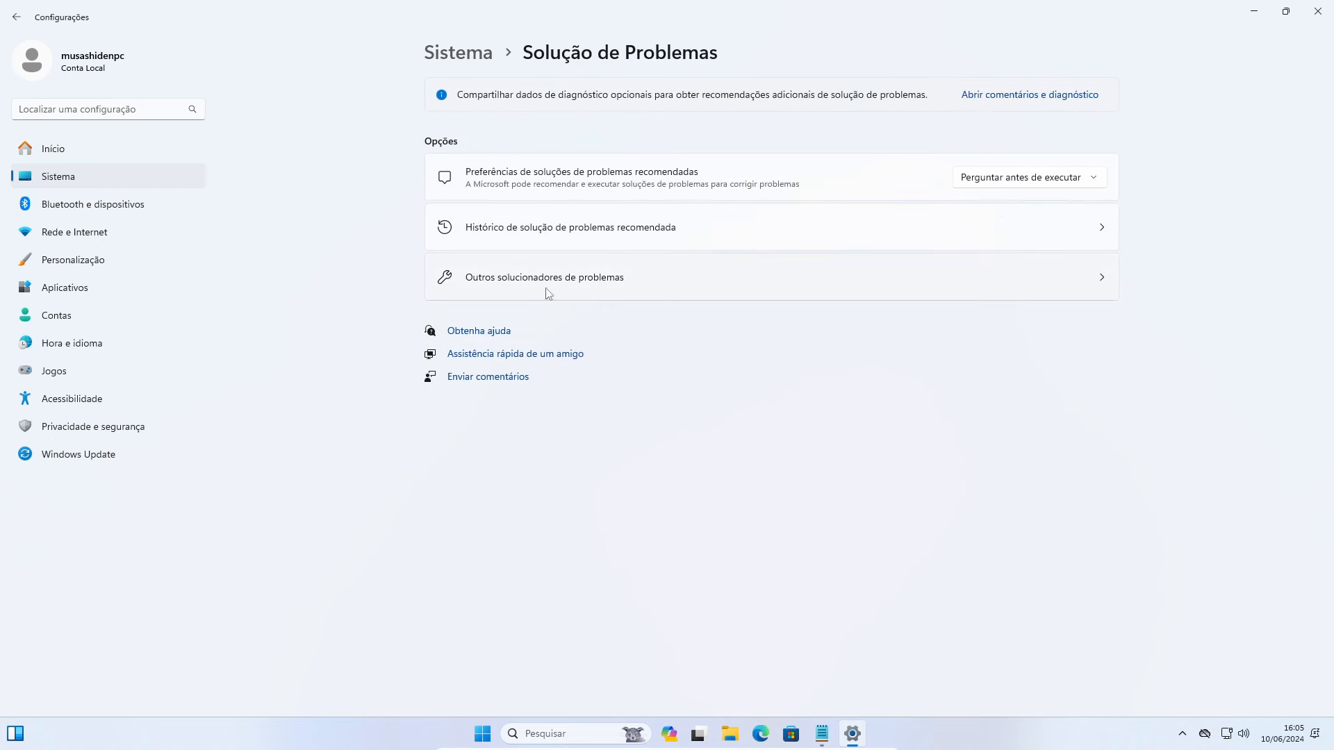
{"action": "left_click", "coordinate": [611, 286]}
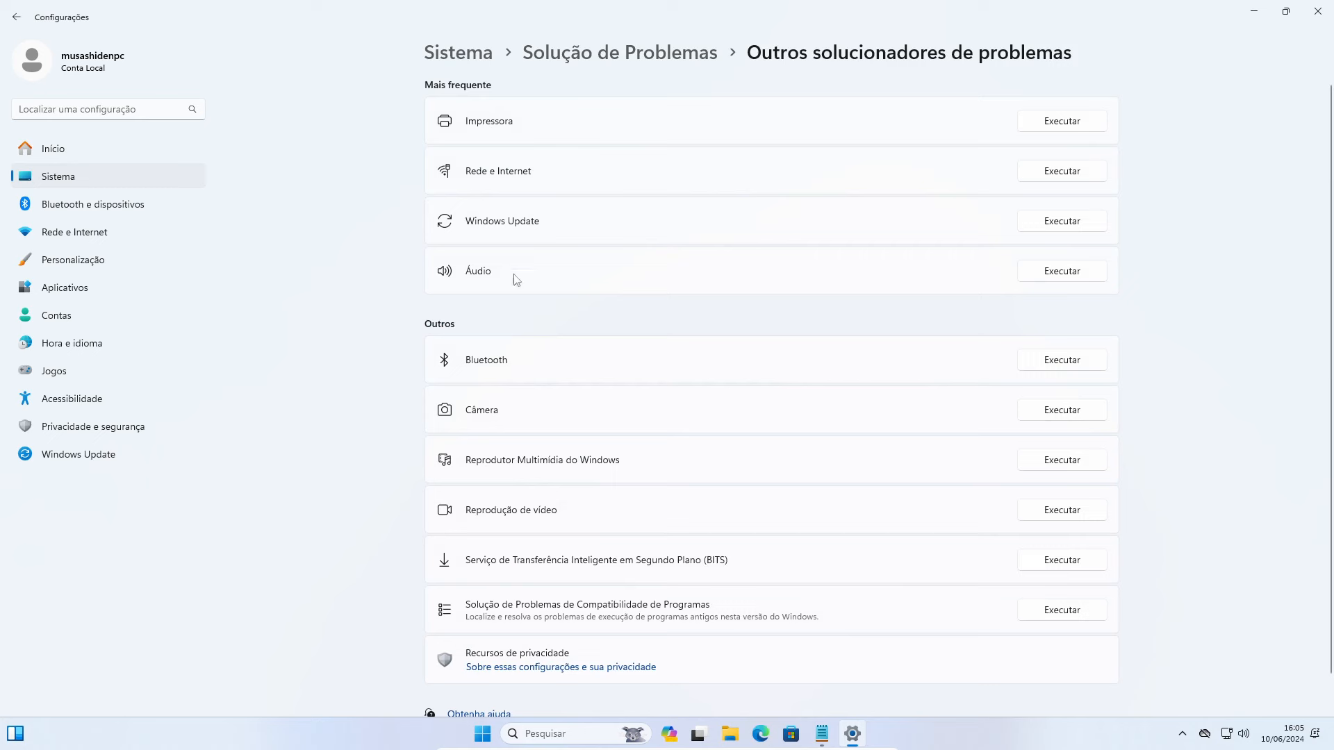
{"action": "scroll", "coordinate": [545, 335], "scroll_direction": "down", "scroll_amount": 1}
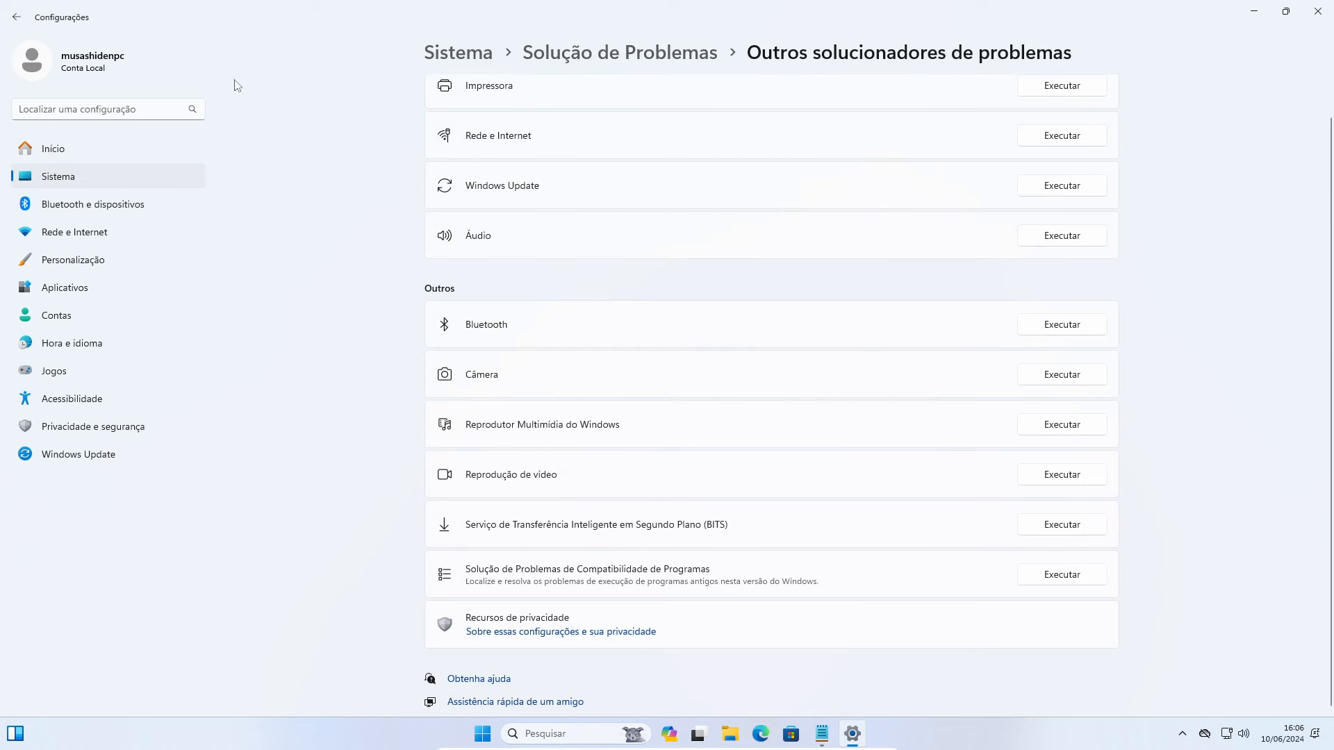
Review the Restaurar o PC choices in Recuperação without applying one, and check the Área de Trabalho Remota setting.
{"action": "left_click", "coordinate": [16, 17]}
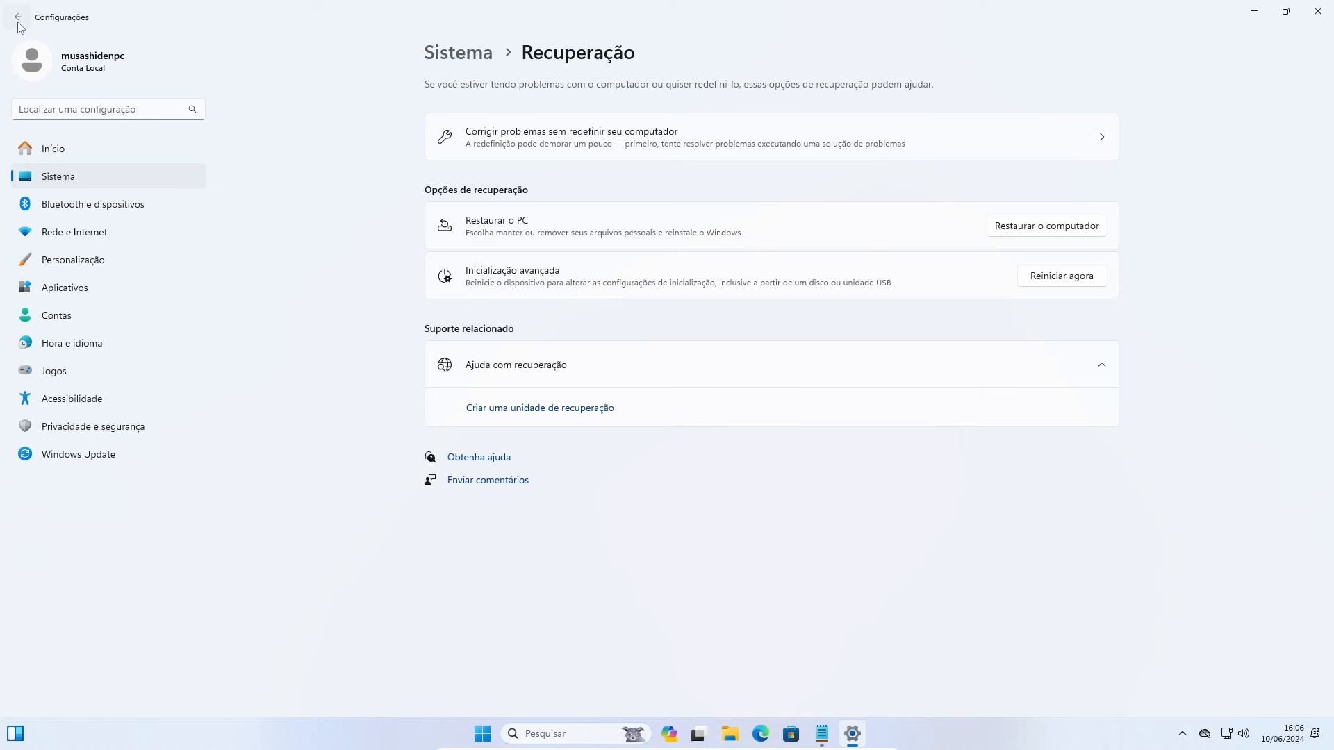
{"action": "left_click", "coordinate": [1070, 226]}
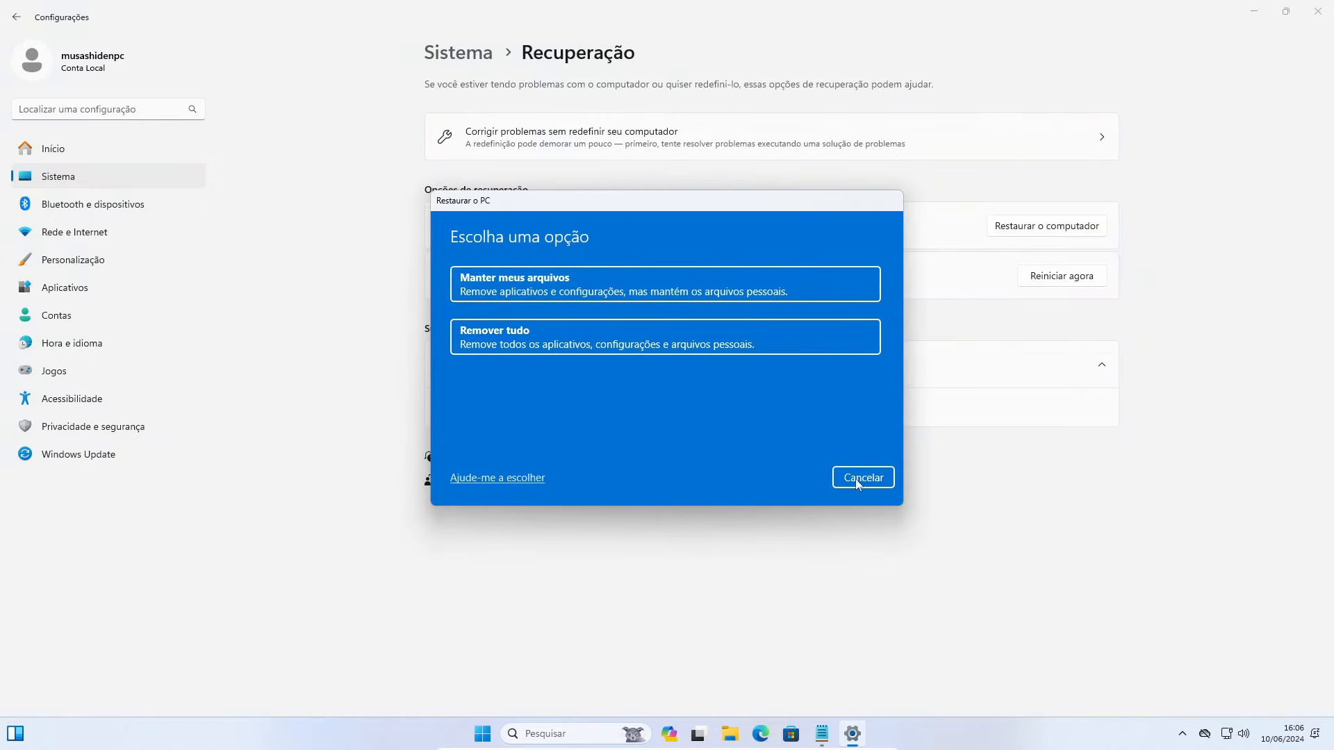
{"action": "left_click", "coordinate": [874, 482]}
{"action": "left_click", "coordinate": [617, 551]}
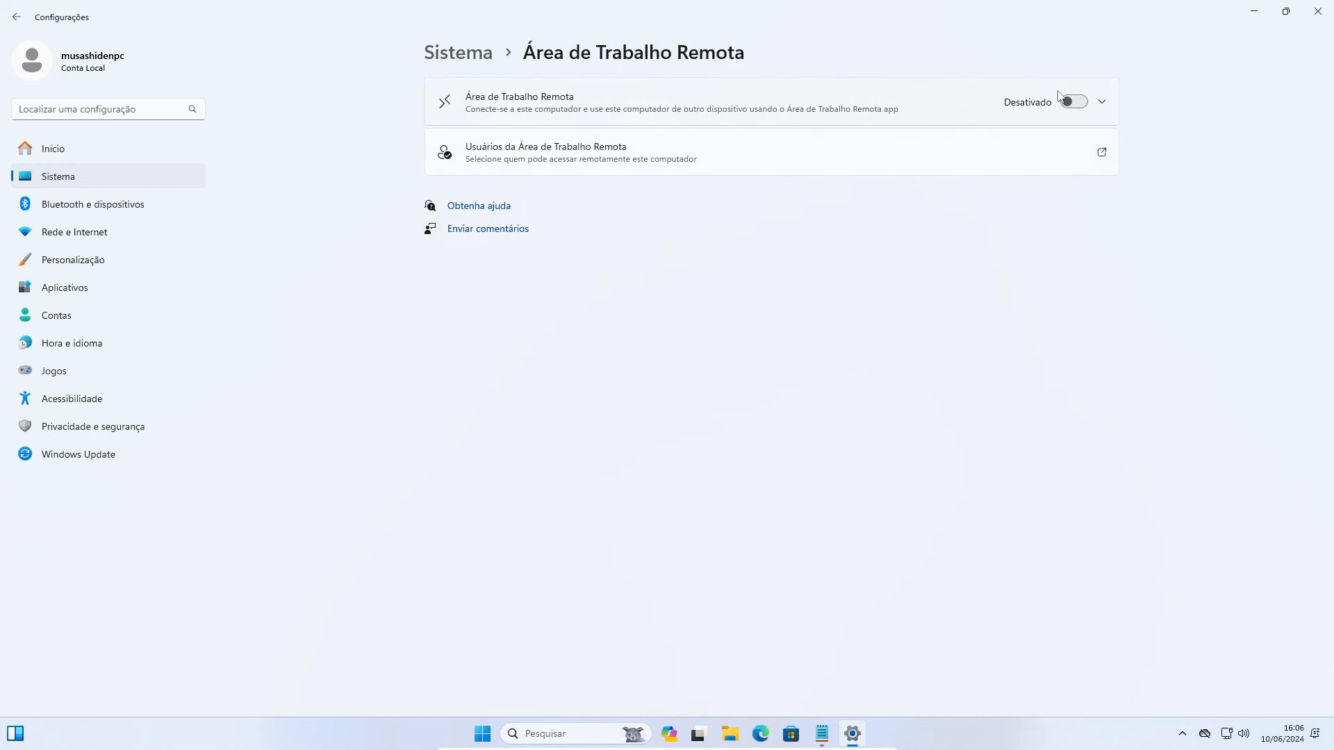
{"action": "left_click", "coordinate": [16, 17]}
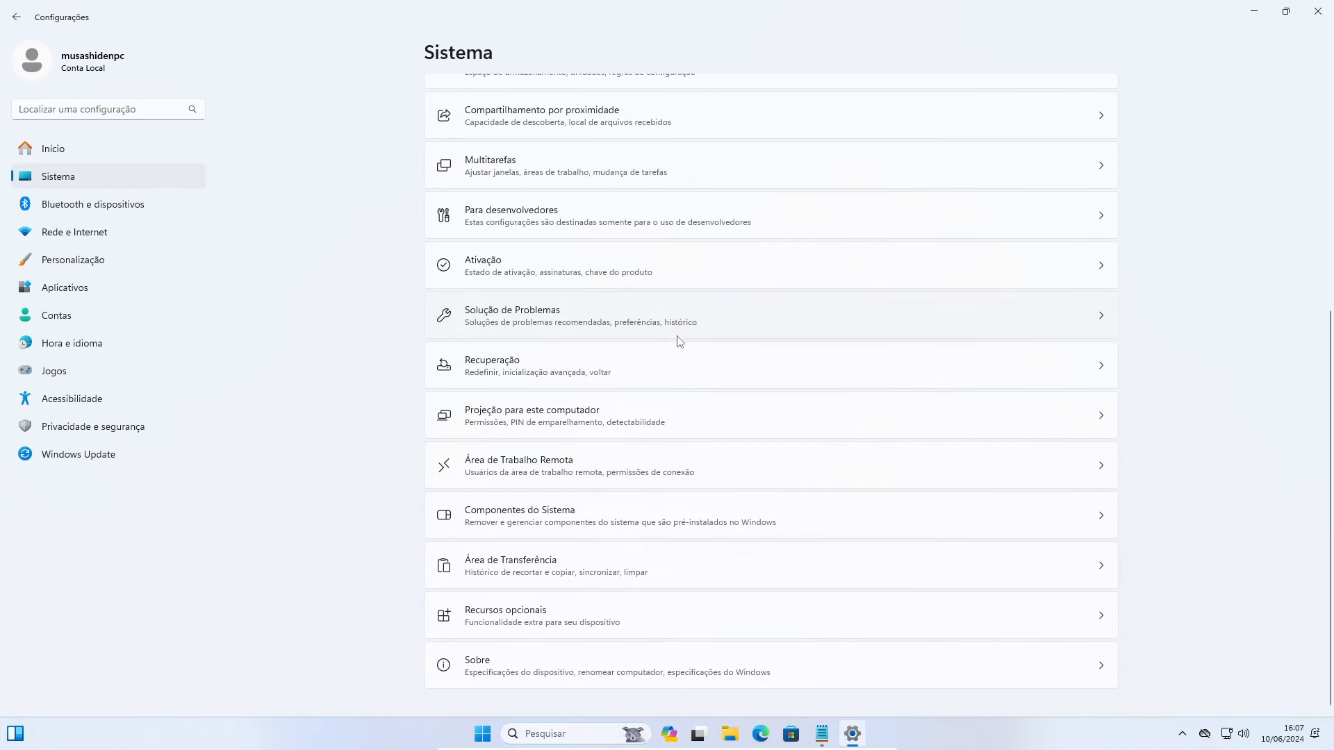
In the Área de Transferência settings, view the clipboard history window and clear the clipboard data.
{"action": "left_click", "coordinate": [630, 581]}
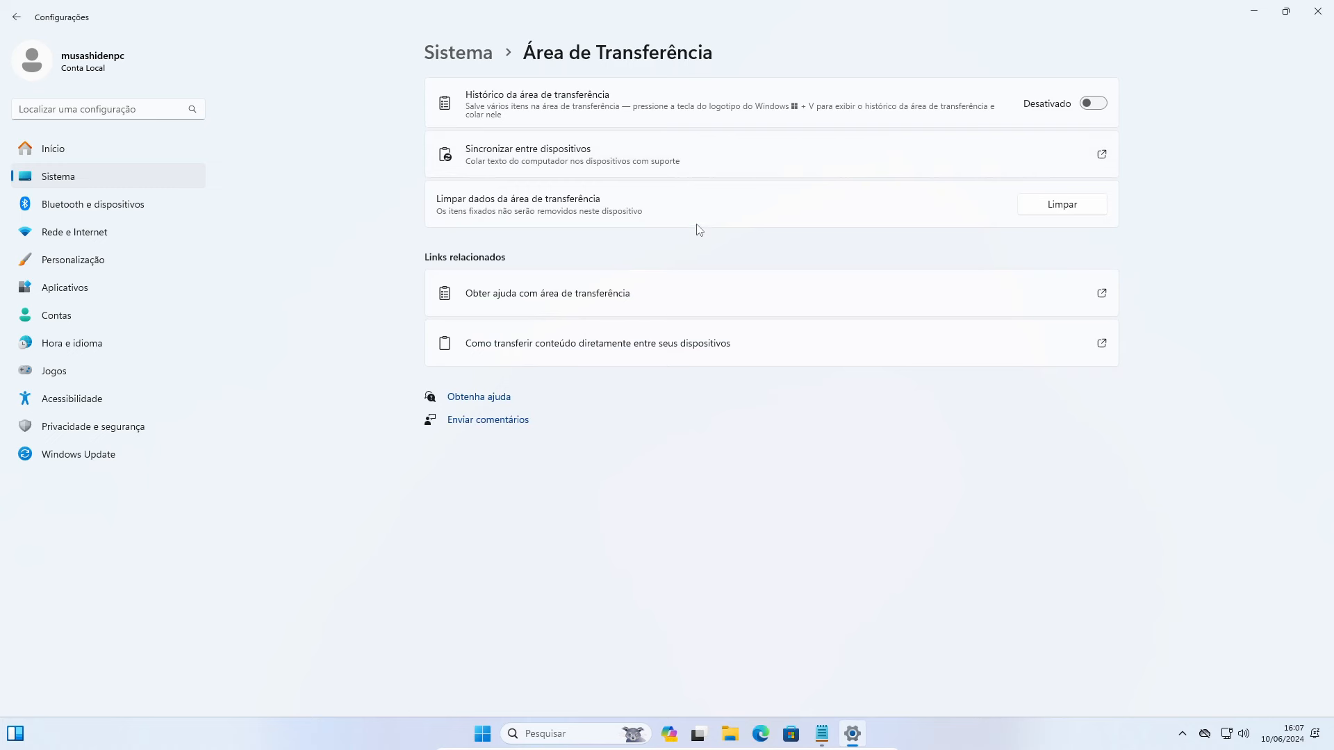
{"action": "key", "text": "super+v"}
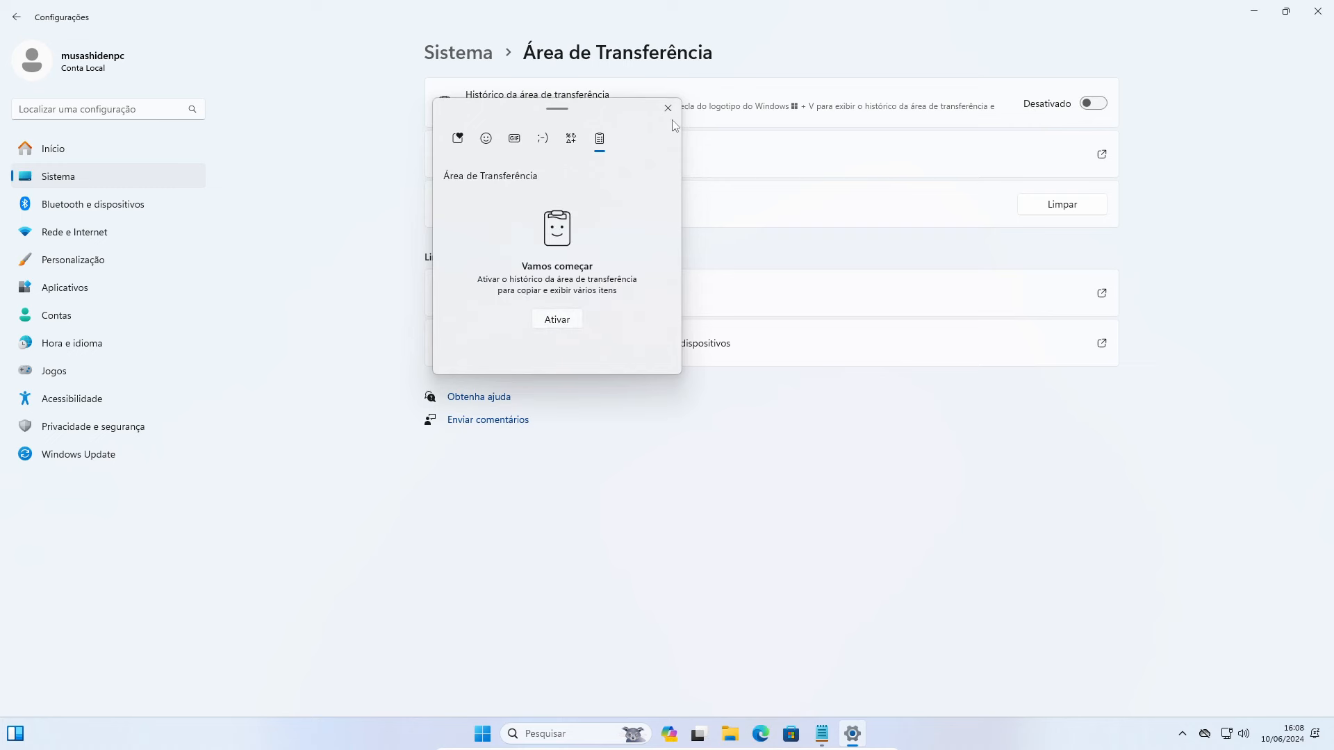
{"action": "left_click", "coordinate": [667, 110]}
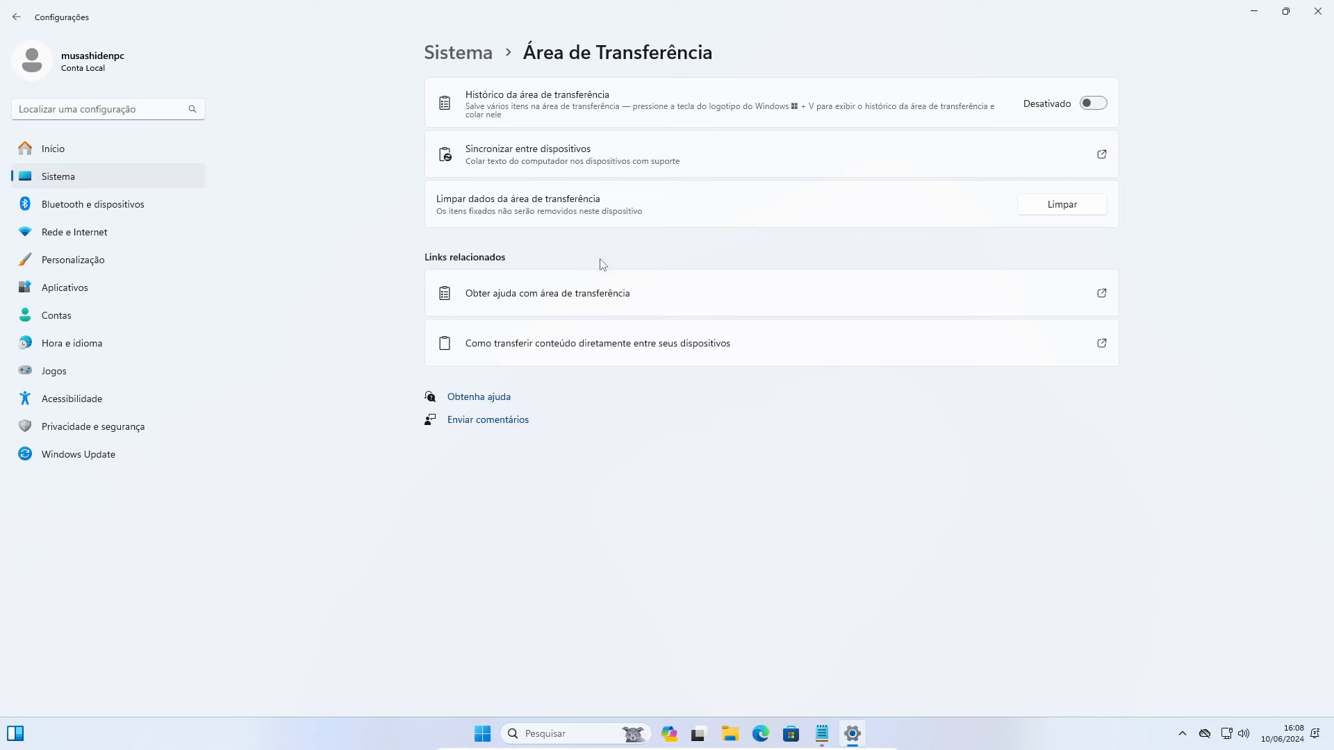
{"action": "left_click", "coordinate": [1073, 212]}
{"action": "left_click", "coordinate": [17, 23]}
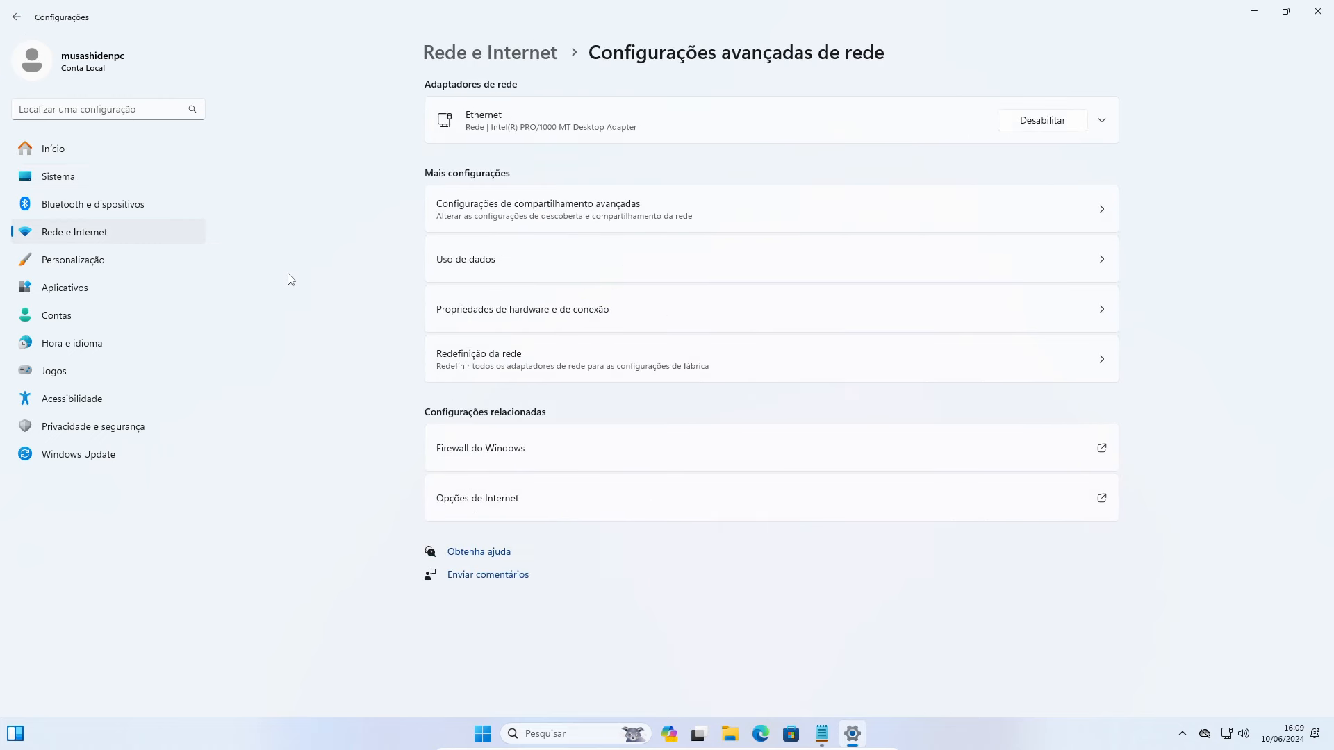
Check the Configurações de compartilhamento avançadas for public networks under the advanced network settings of Rede e Internet.
{"action": "left_click", "coordinate": [101, 239]}
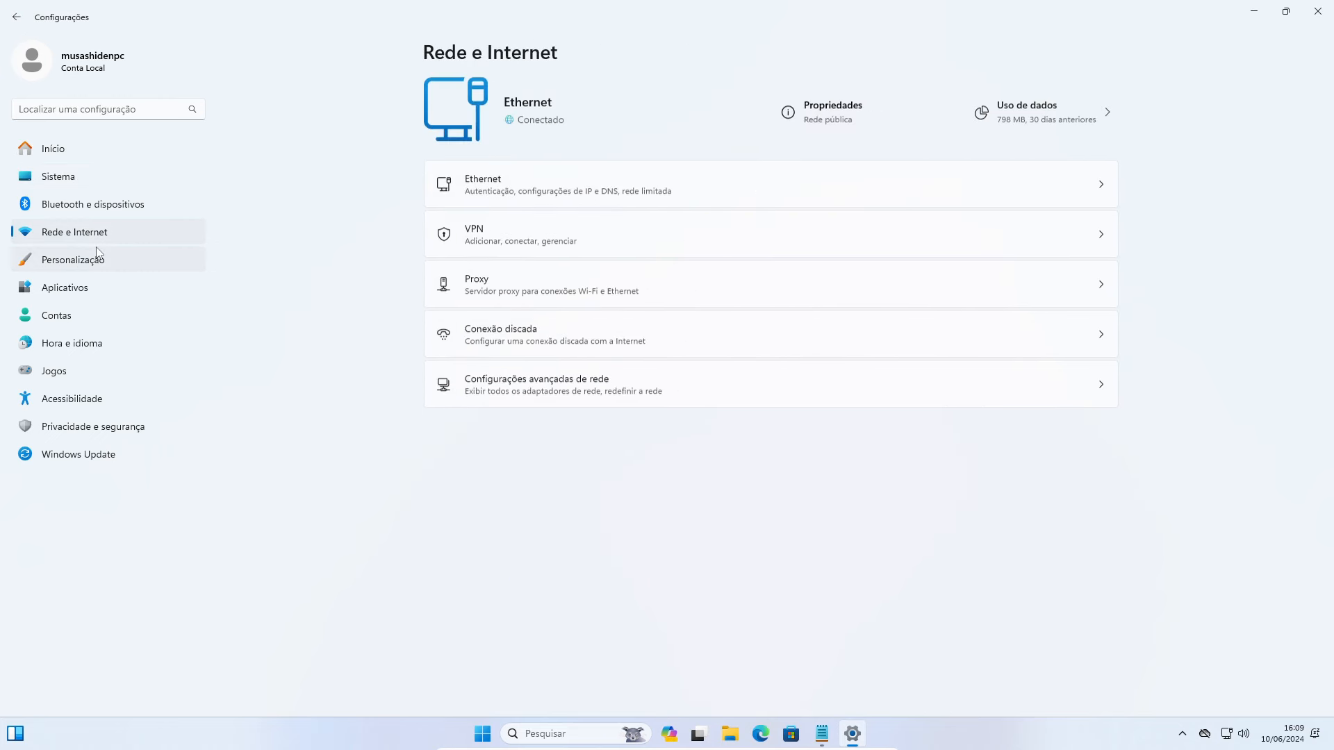
{"action": "left_click", "coordinate": [609, 394]}
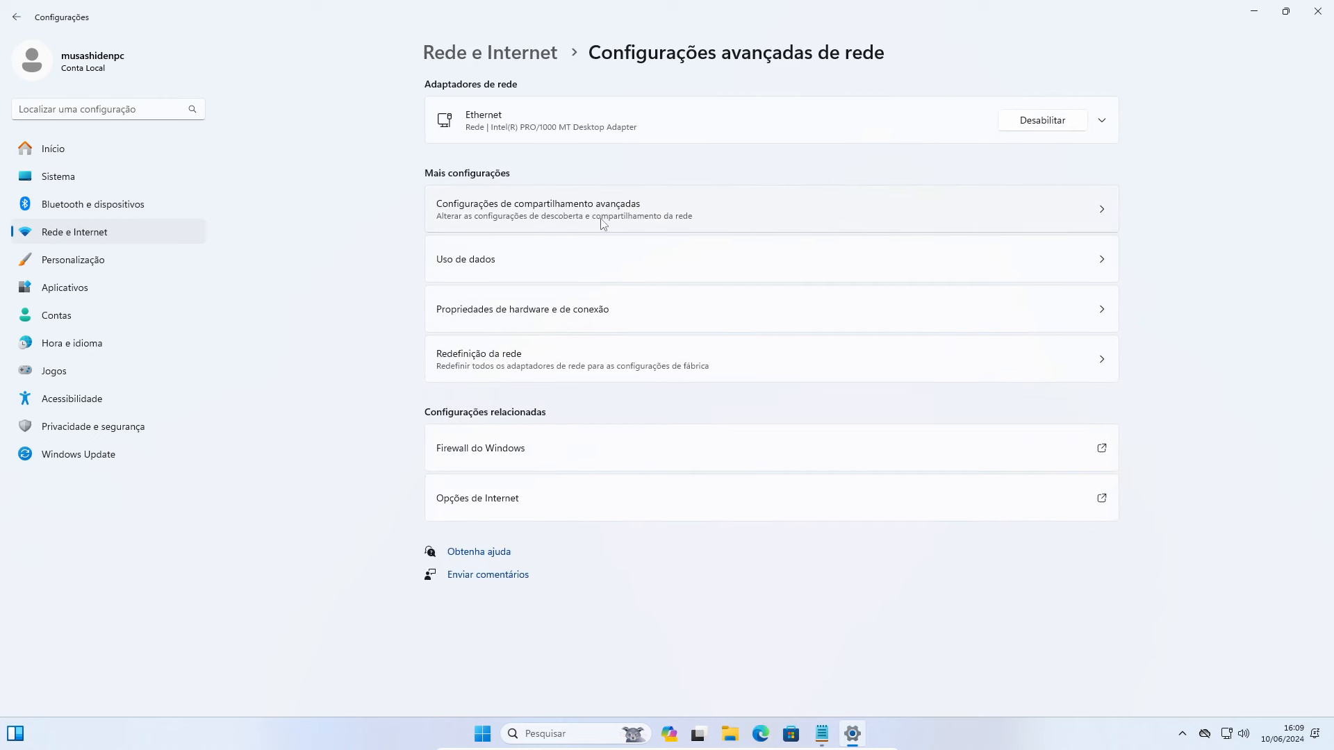
{"action": "left_click", "coordinate": [656, 229]}
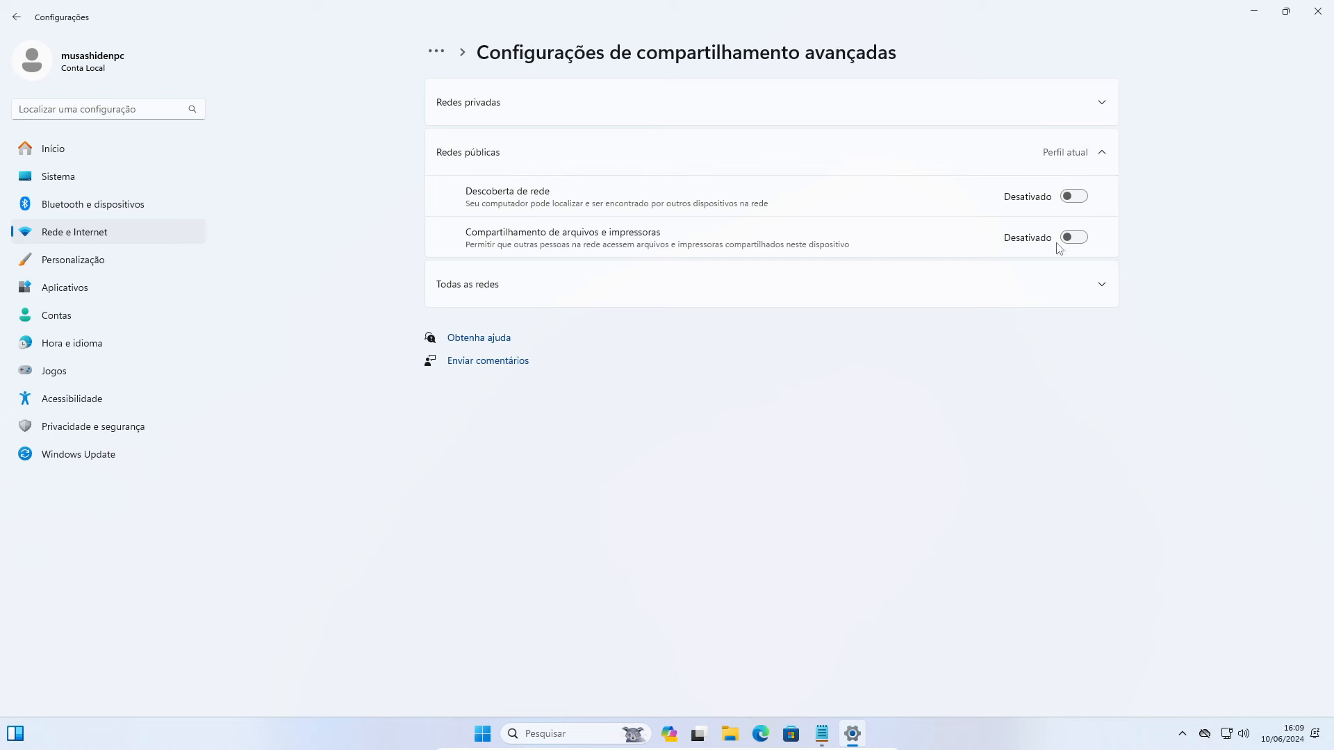
{"action": "left_click", "coordinate": [15, 21]}
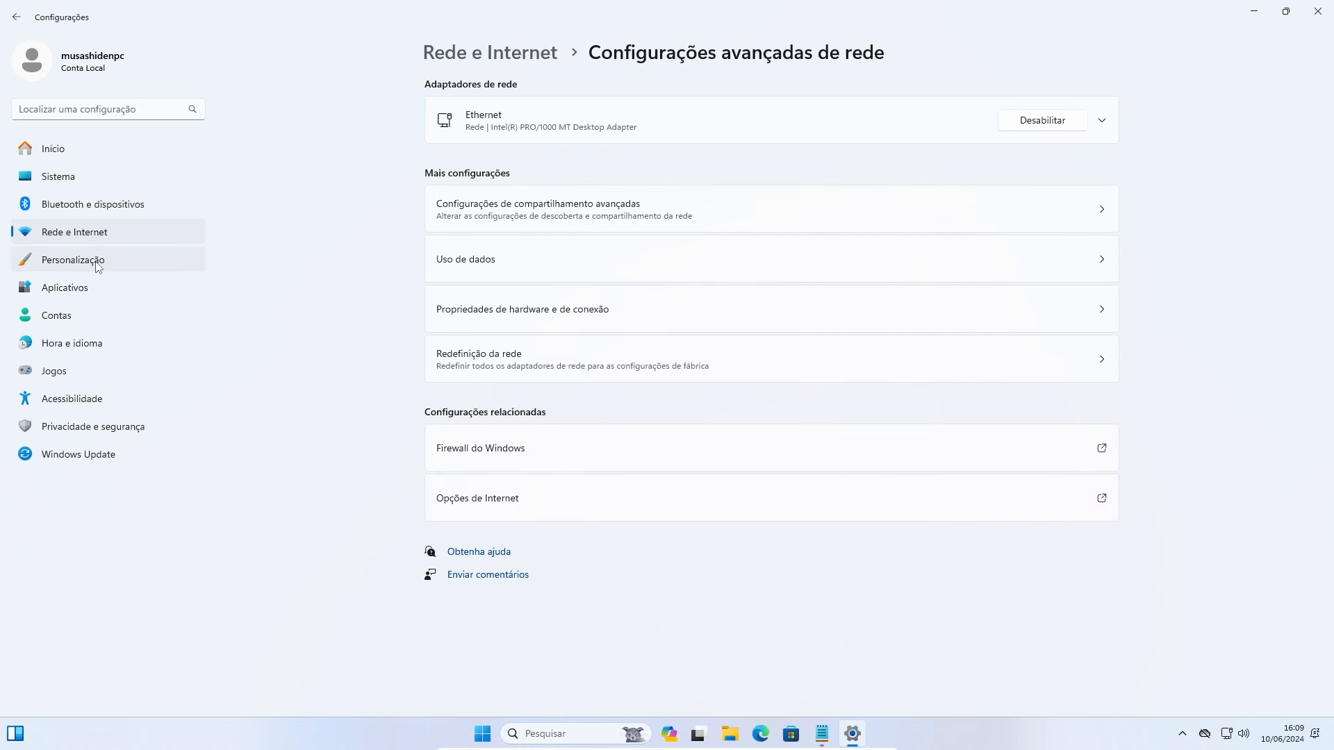
In the Tela de fundo settings of Personalização, try Cor sólida in black as the desktop background and review the other background types.
{"action": "left_click", "coordinate": [120, 261]}
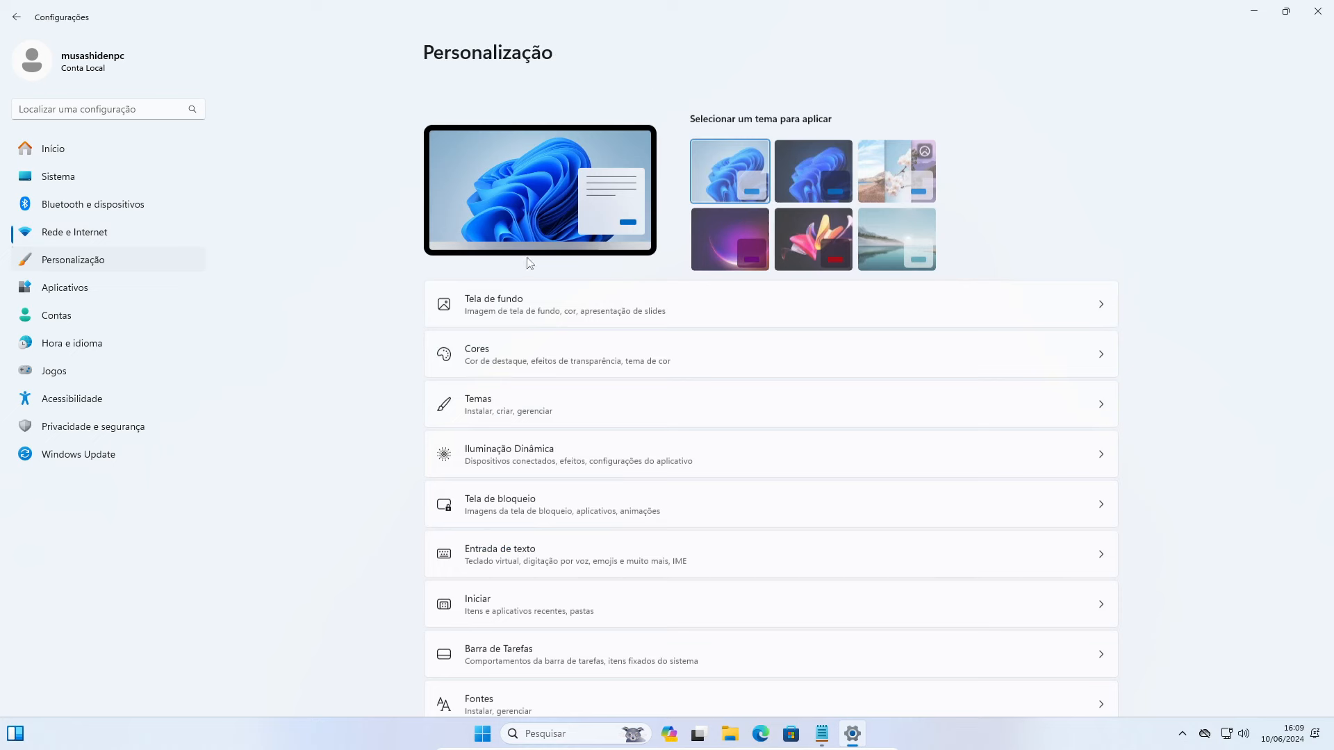
{"action": "left_click", "coordinate": [713, 263]}
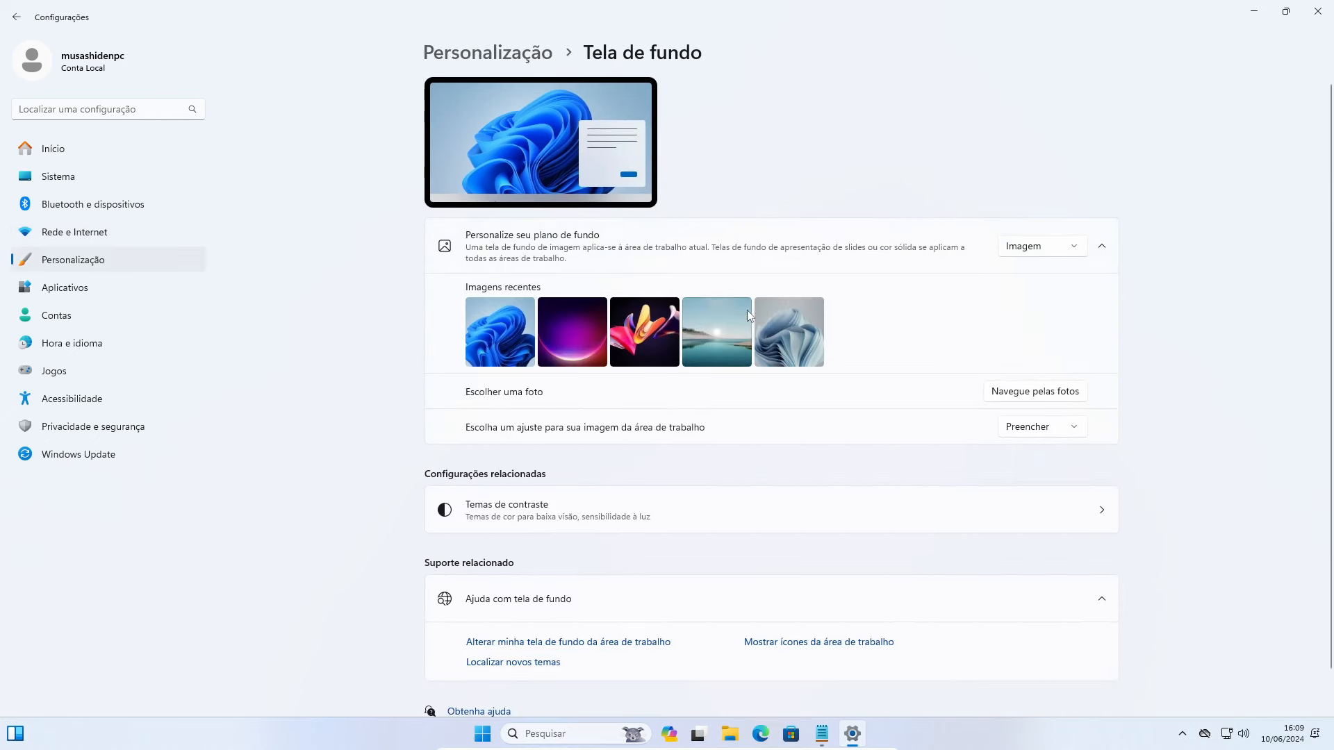
{"action": "left_click", "coordinate": [1060, 248]}
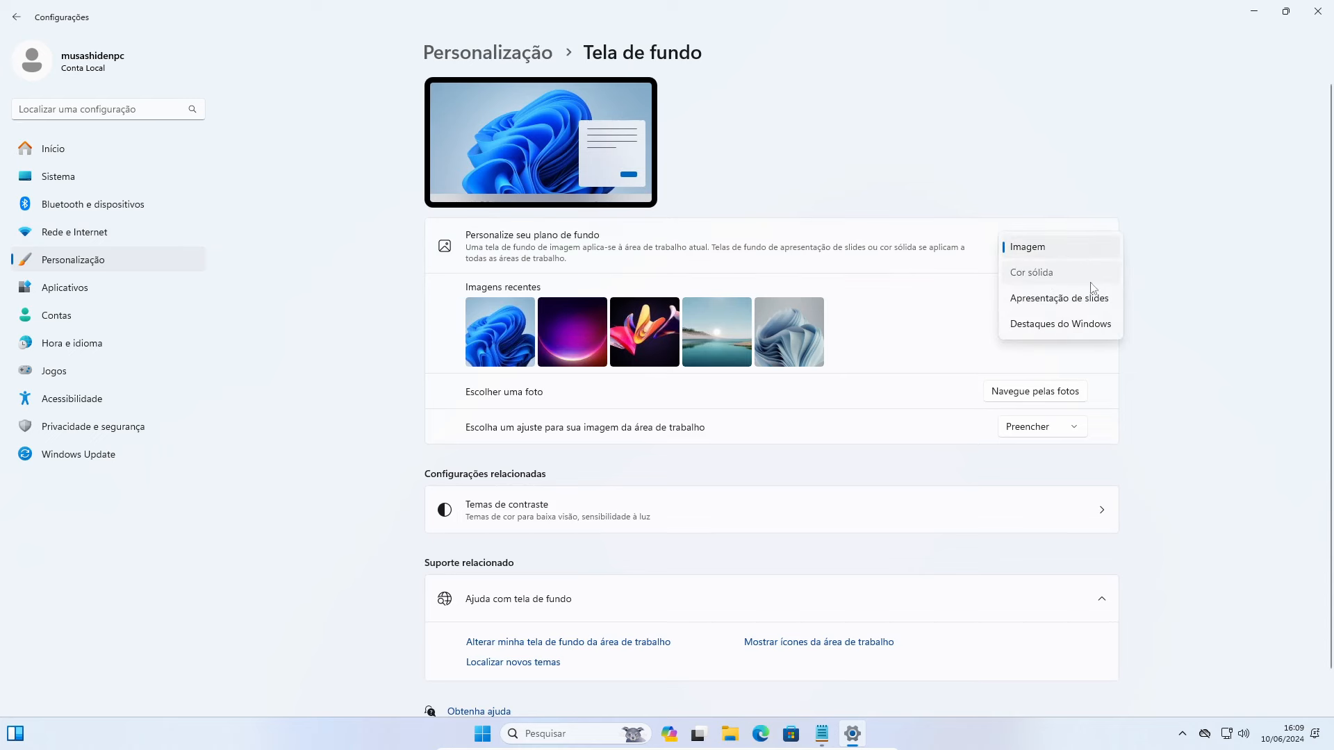
{"action": "left_click", "coordinate": [1033, 272]}
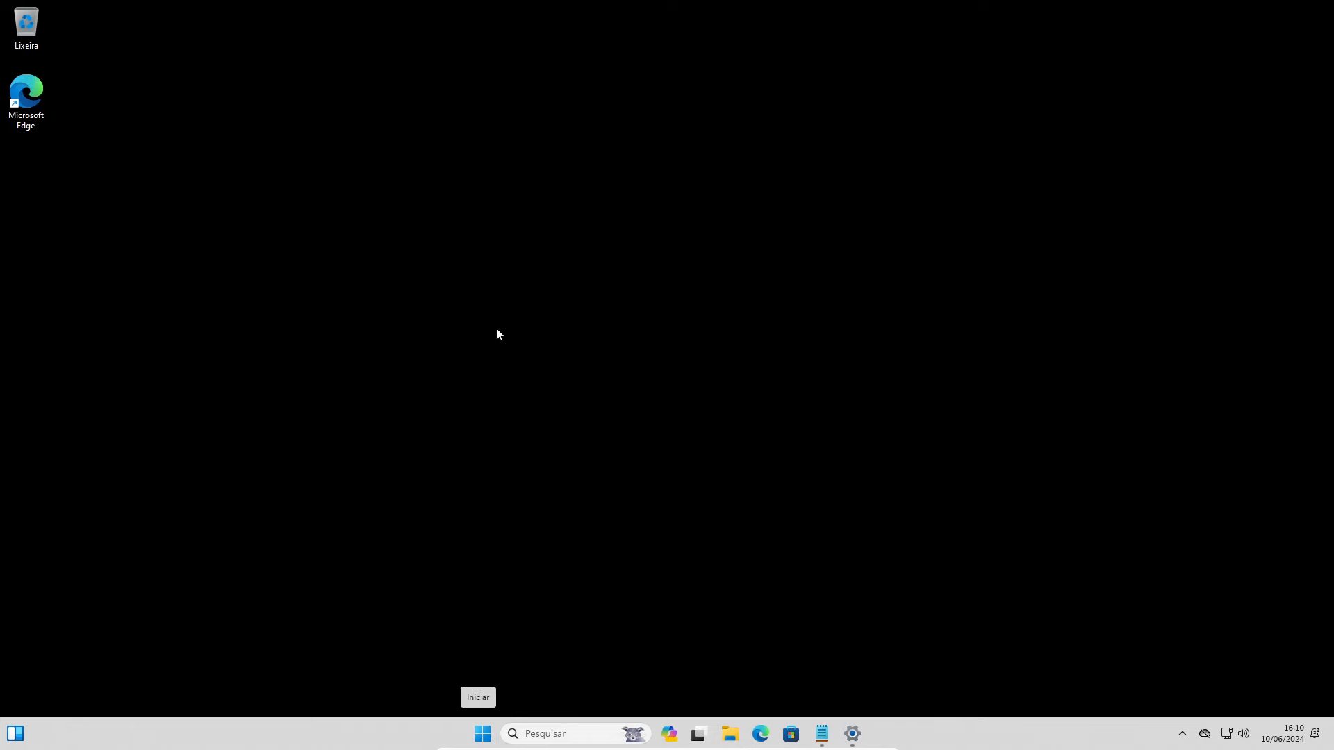
{"action": "left_click", "coordinate": [853, 734]}
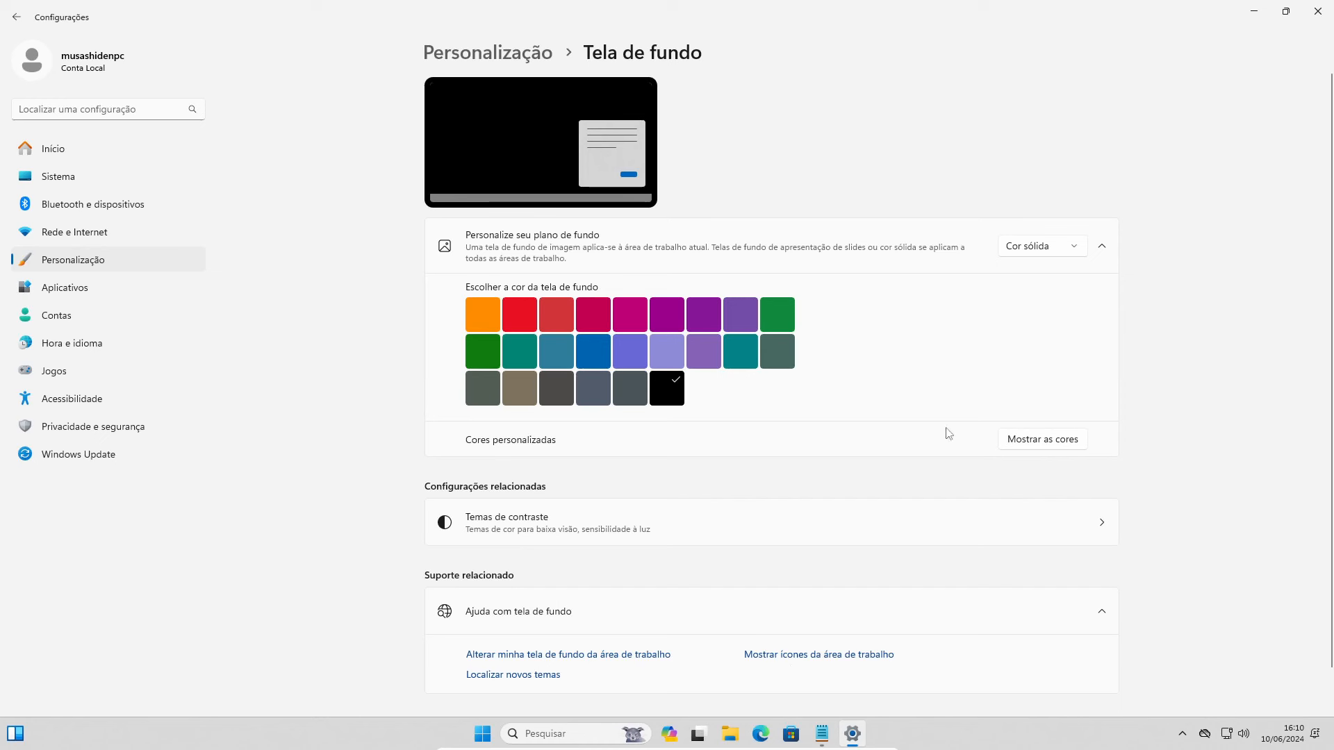
{"action": "left_click", "coordinate": [1064, 248]}
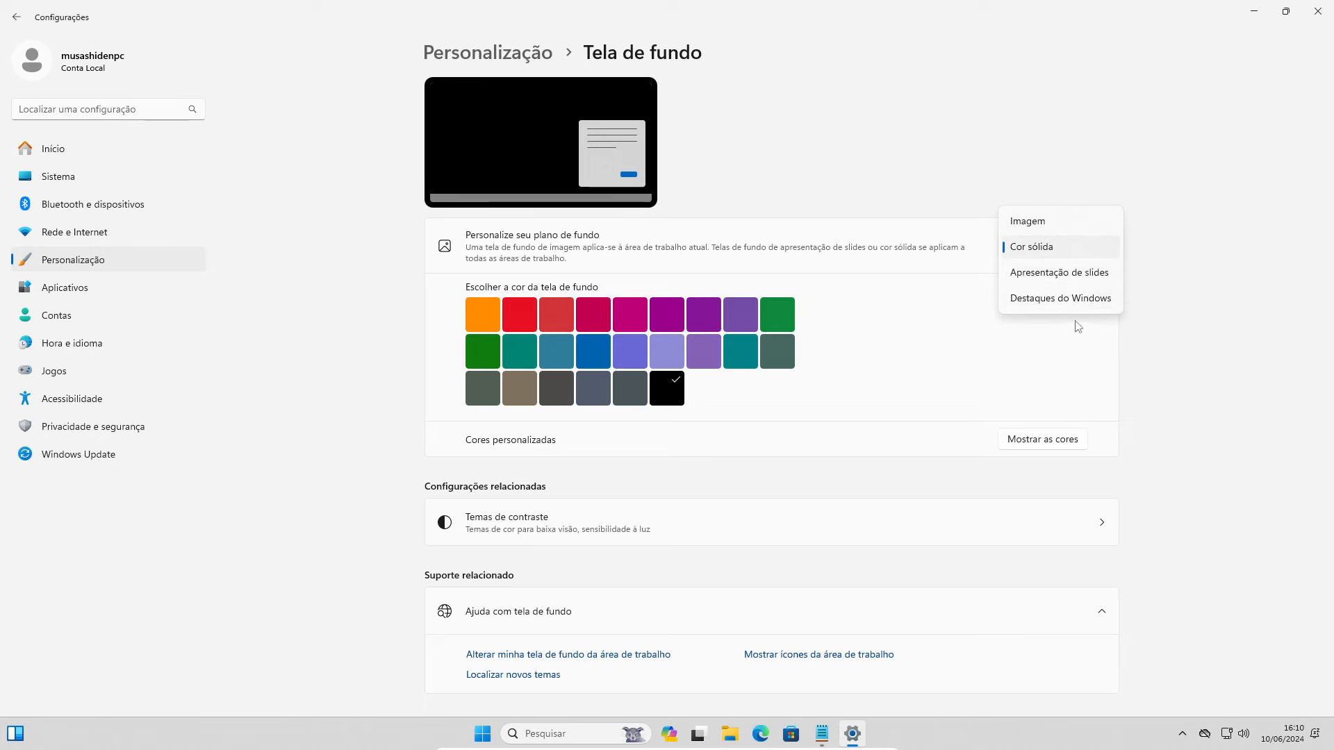
{"action": "left_click", "coordinate": [1157, 202]}
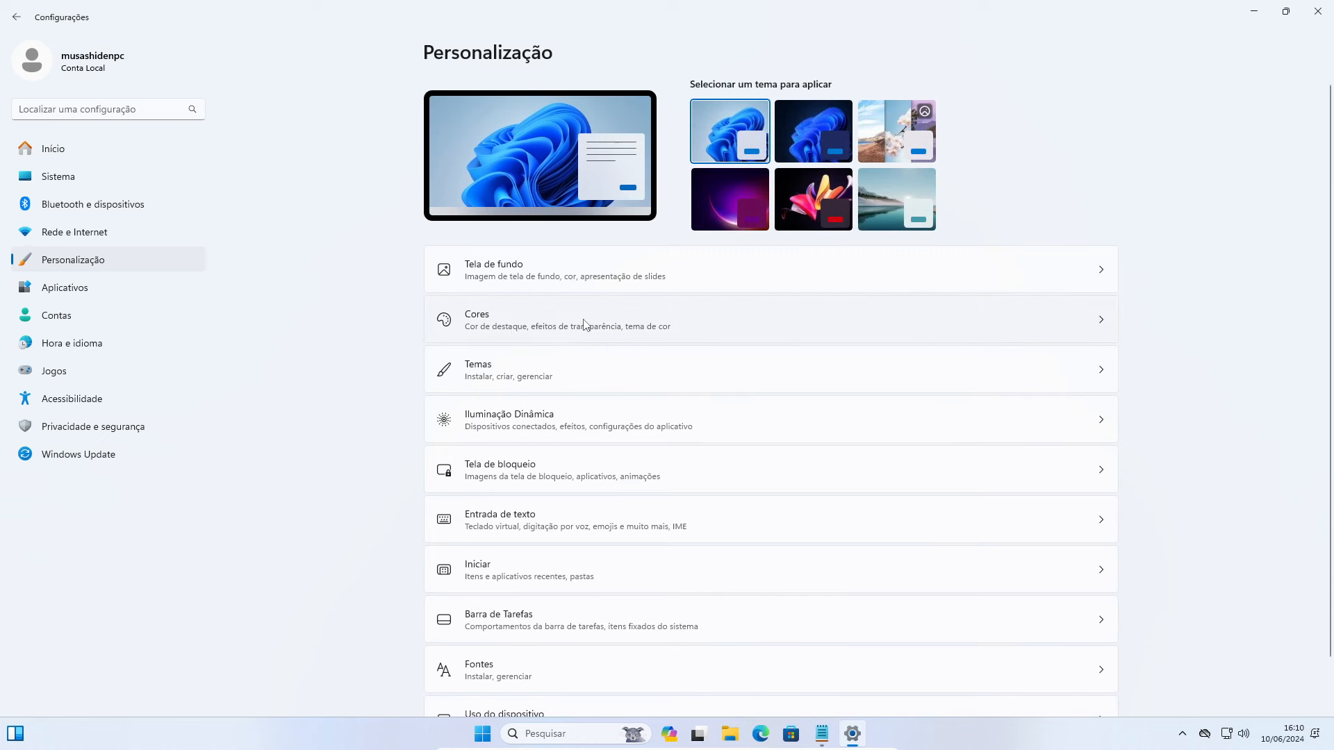
Turn off Efeitos de transparência in the Cores settings and return to Personalização.
{"action": "left_click", "coordinate": [625, 326]}
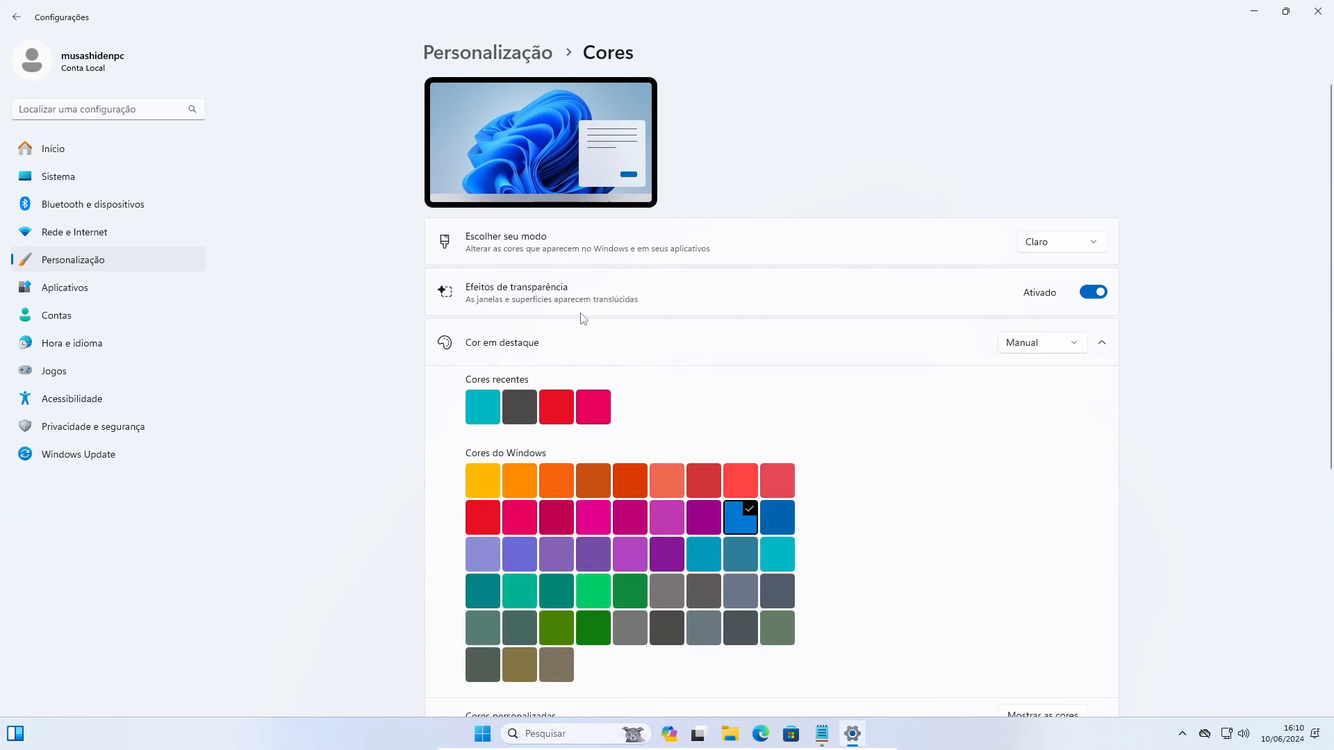
{"action": "left_click", "coordinate": [1093, 293]}
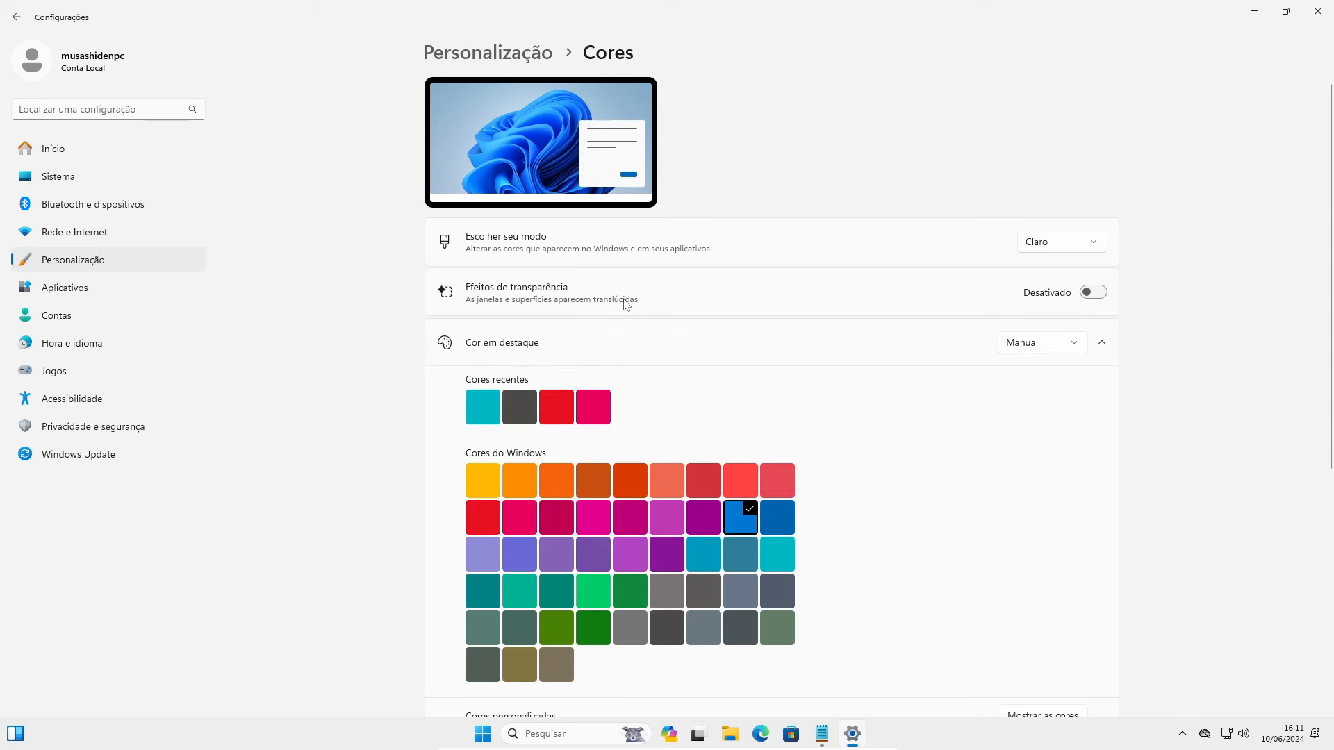
{"action": "key", "text": "alt+Left"}
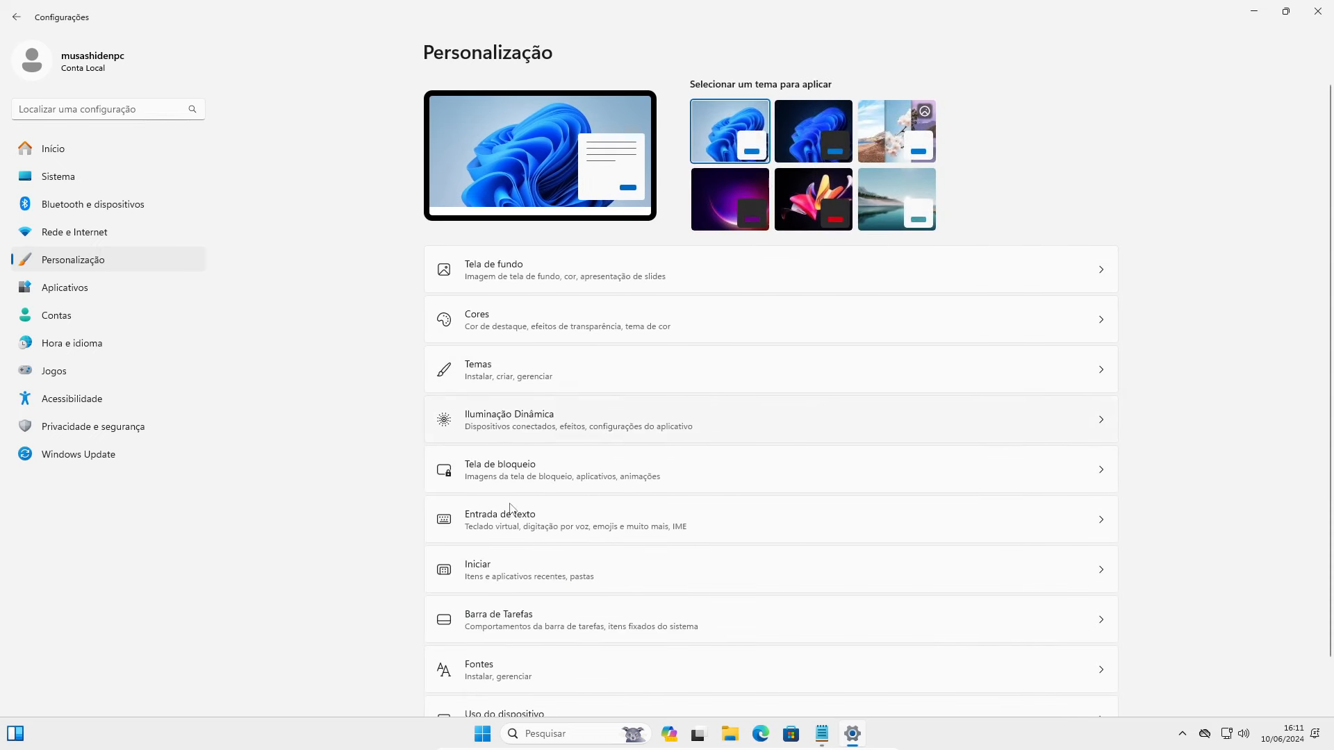
In Iluminação Dinâmica, turn off dynamic lighting on all devices and the control of lighting by compatible foreground apps.
{"action": "left_click", "coordinate": [514, 432]}
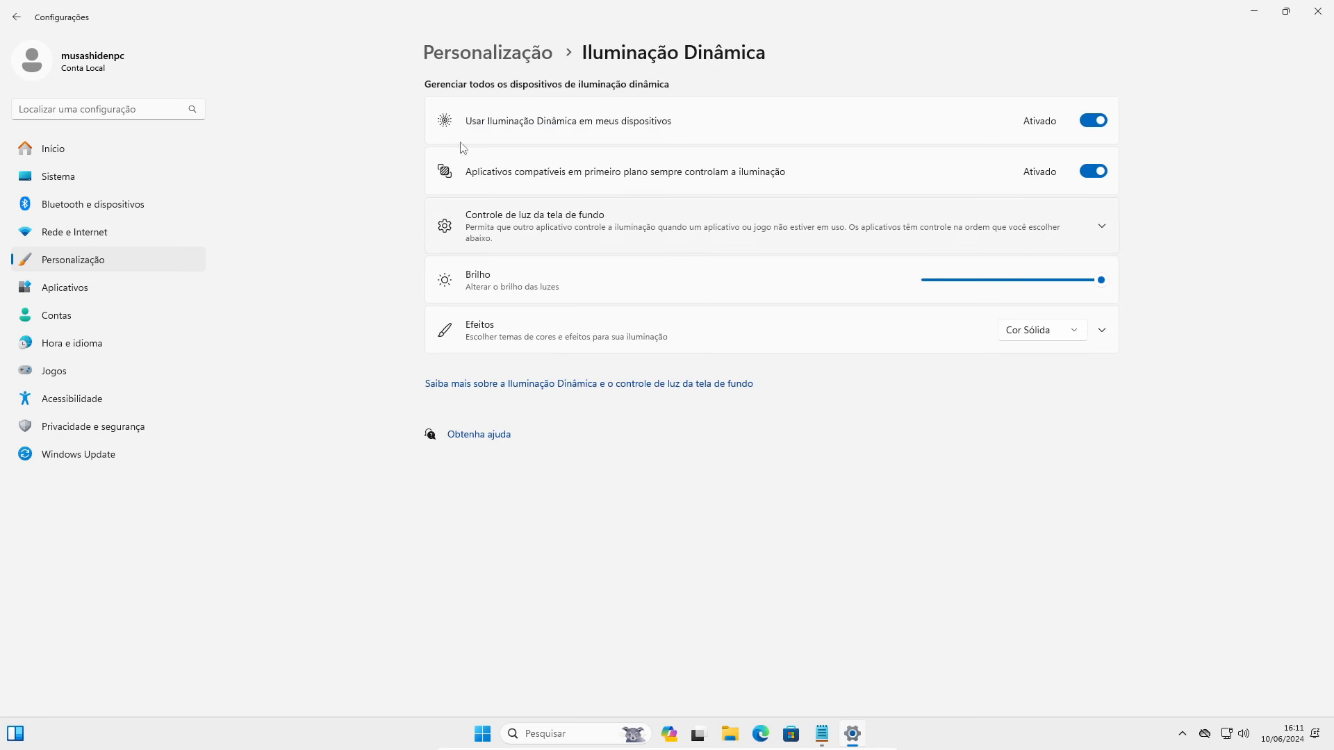
{"action": "left_click", "coordinate": [1093, 121]}
{"action": "left_click", "coordinate": [1093, 172]}
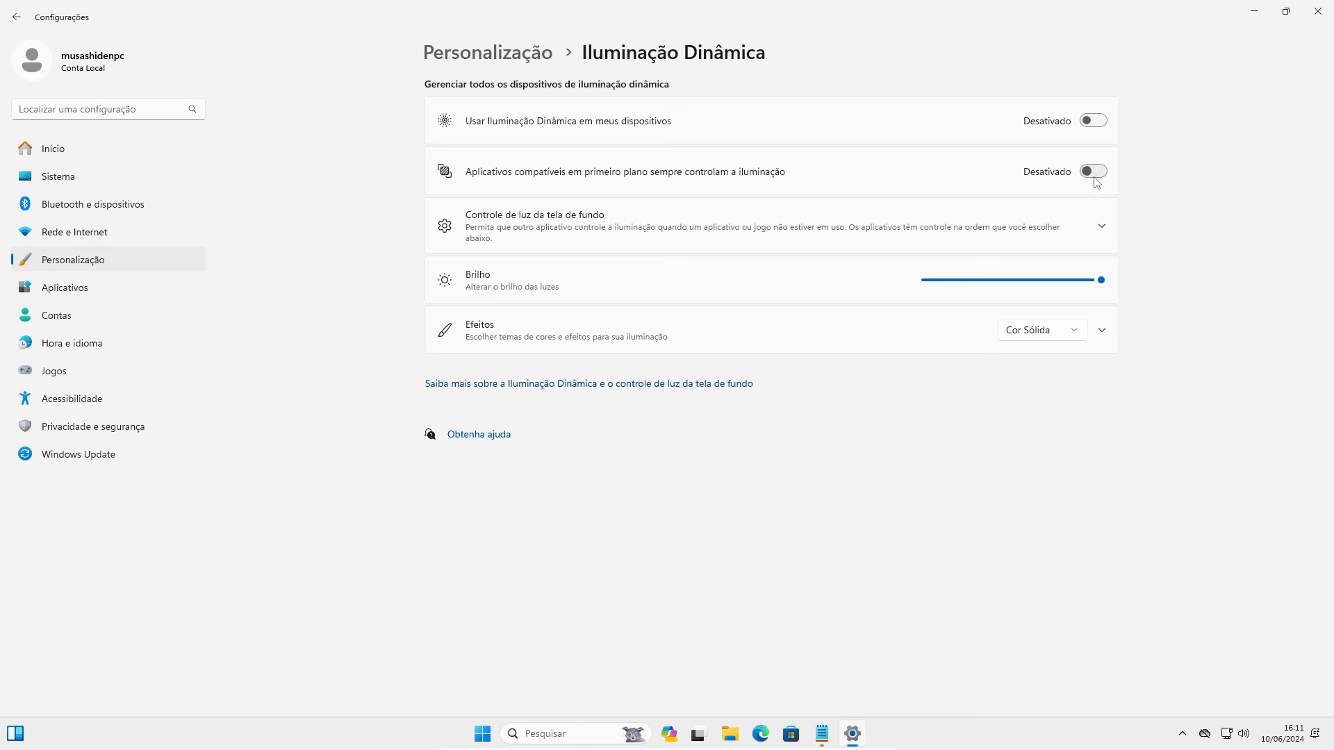
{"action": "left_click", "coordinate": [15, 14]}
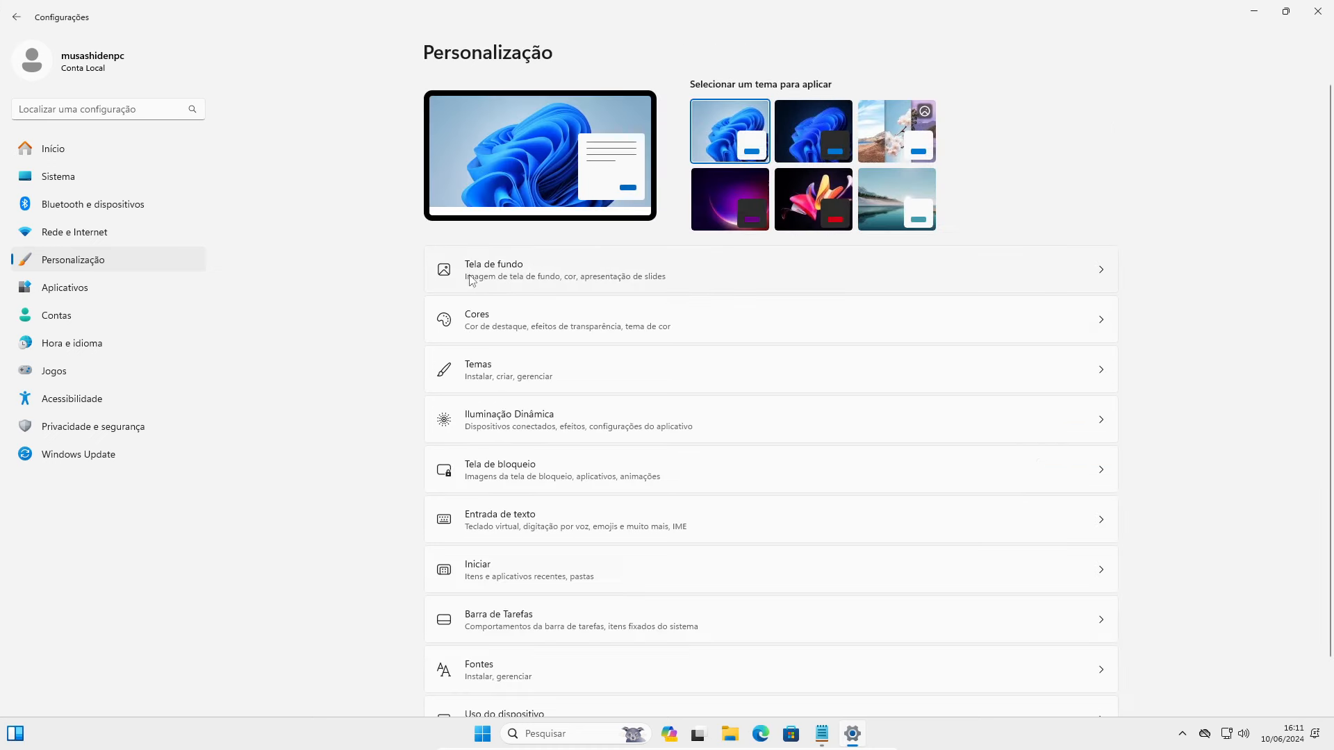
Set Status da tela de bloqueio to Nenhum in the Tela de bloqueio settings.
{"action": "left_click", "coordinate": [554, 482]}
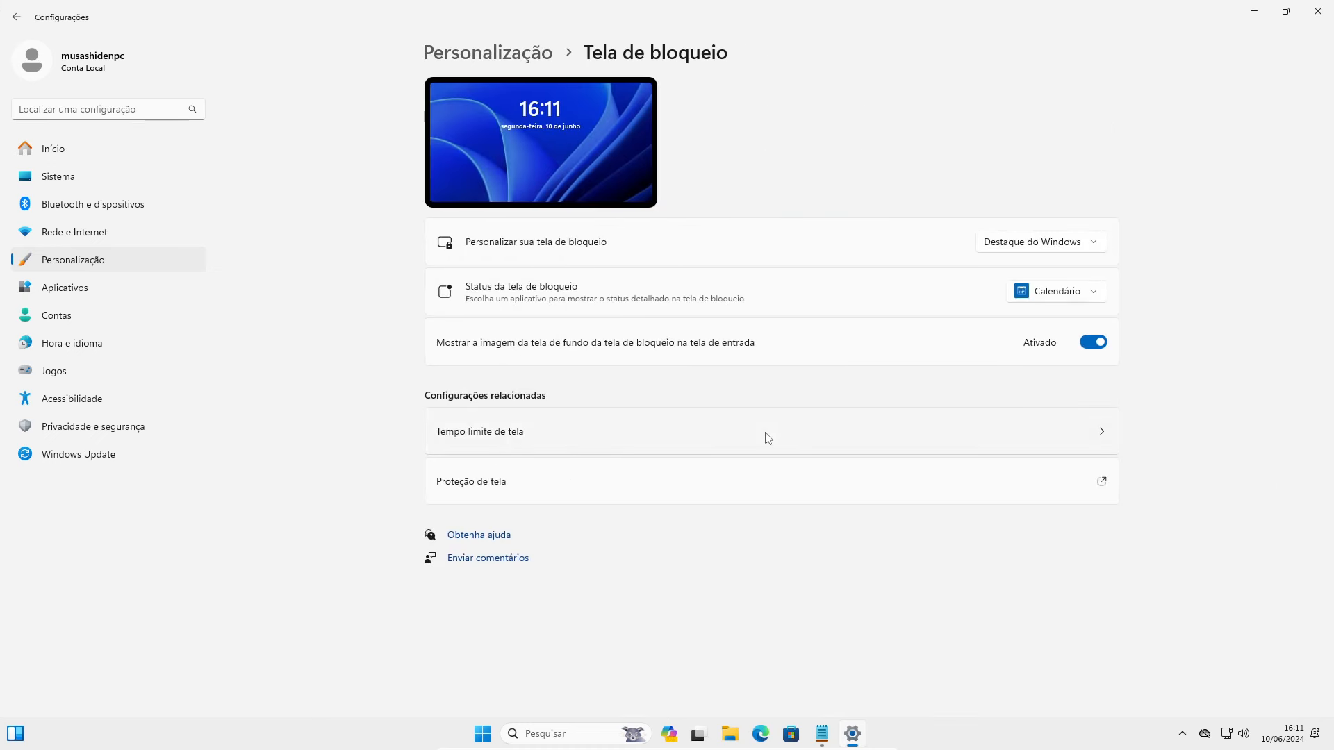
{"action": "left_click", "coordinate": [1081, 292]}
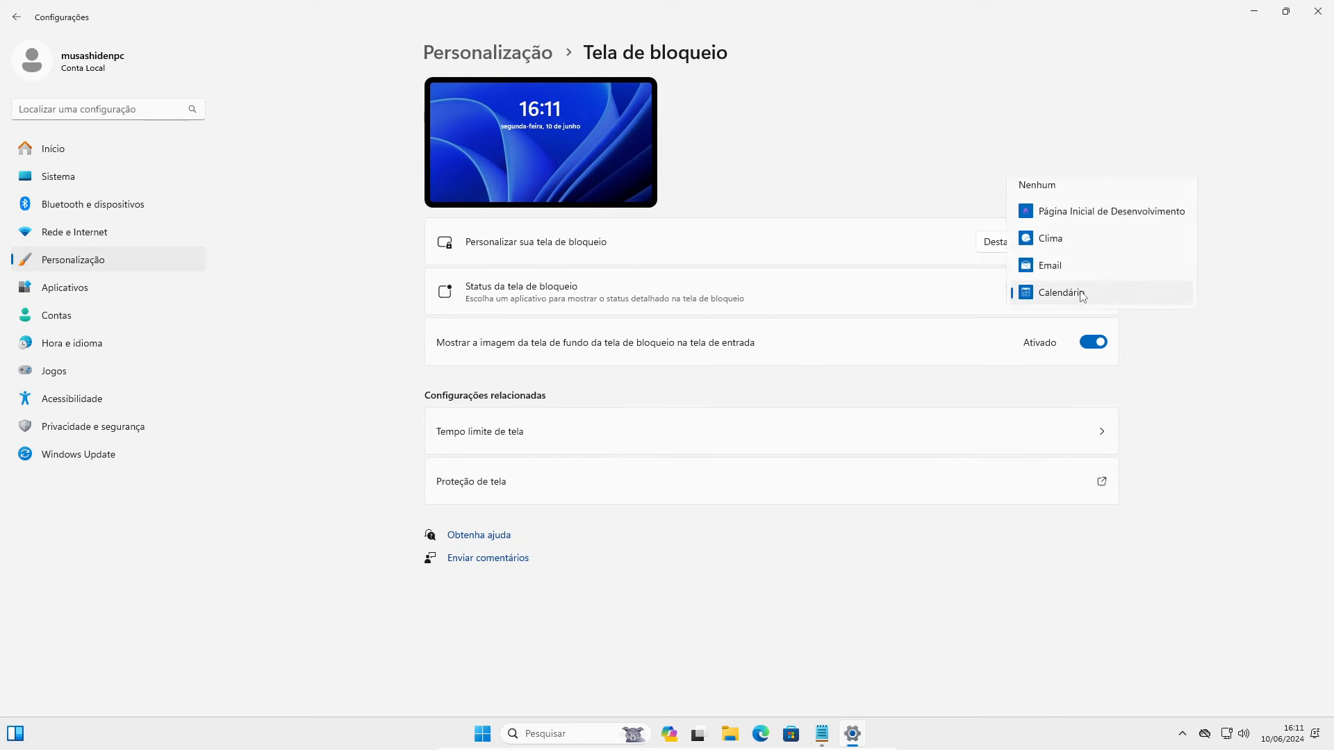
{"action": "left_click", "coordinate": [1084, 189]}
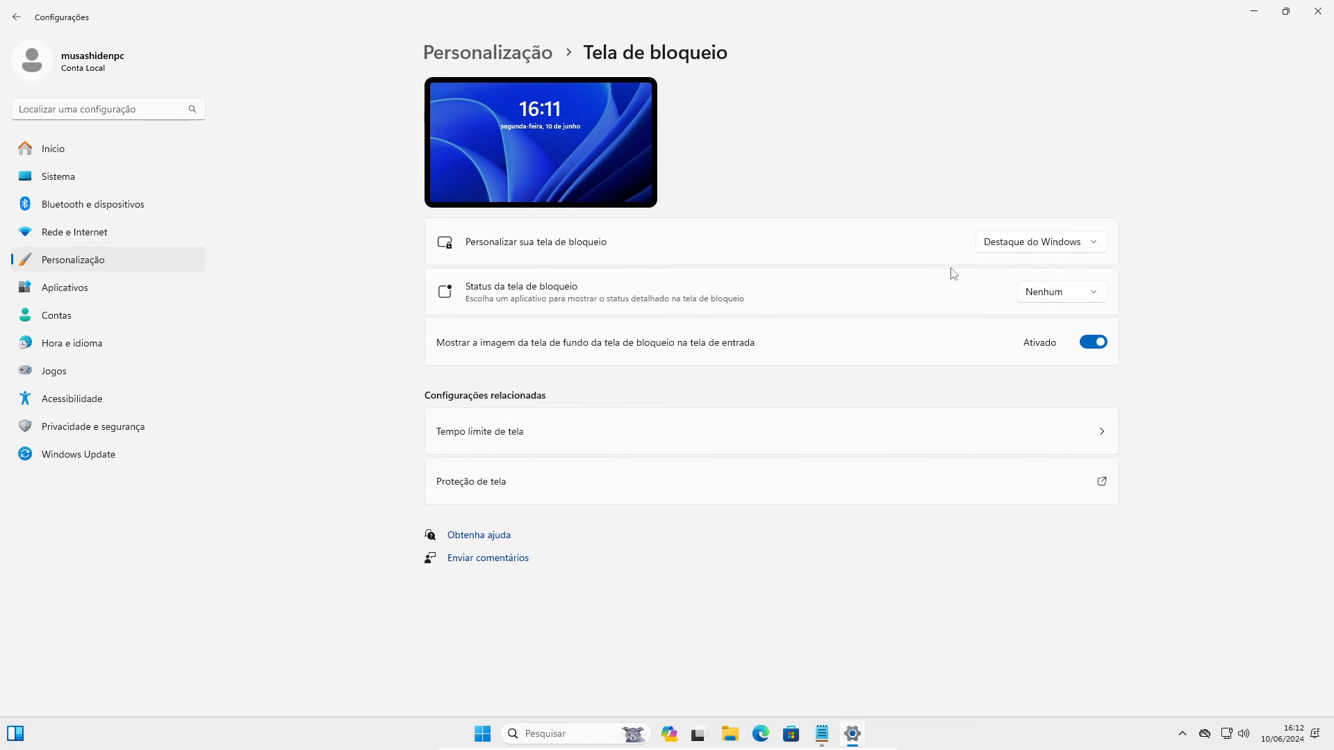
In the Iniciar settings, turn off recently added apps, recently opened items and recommendations for tips, checking the Start menu along the way.
{"action": "left_click", "coordinate": [605, 521]}
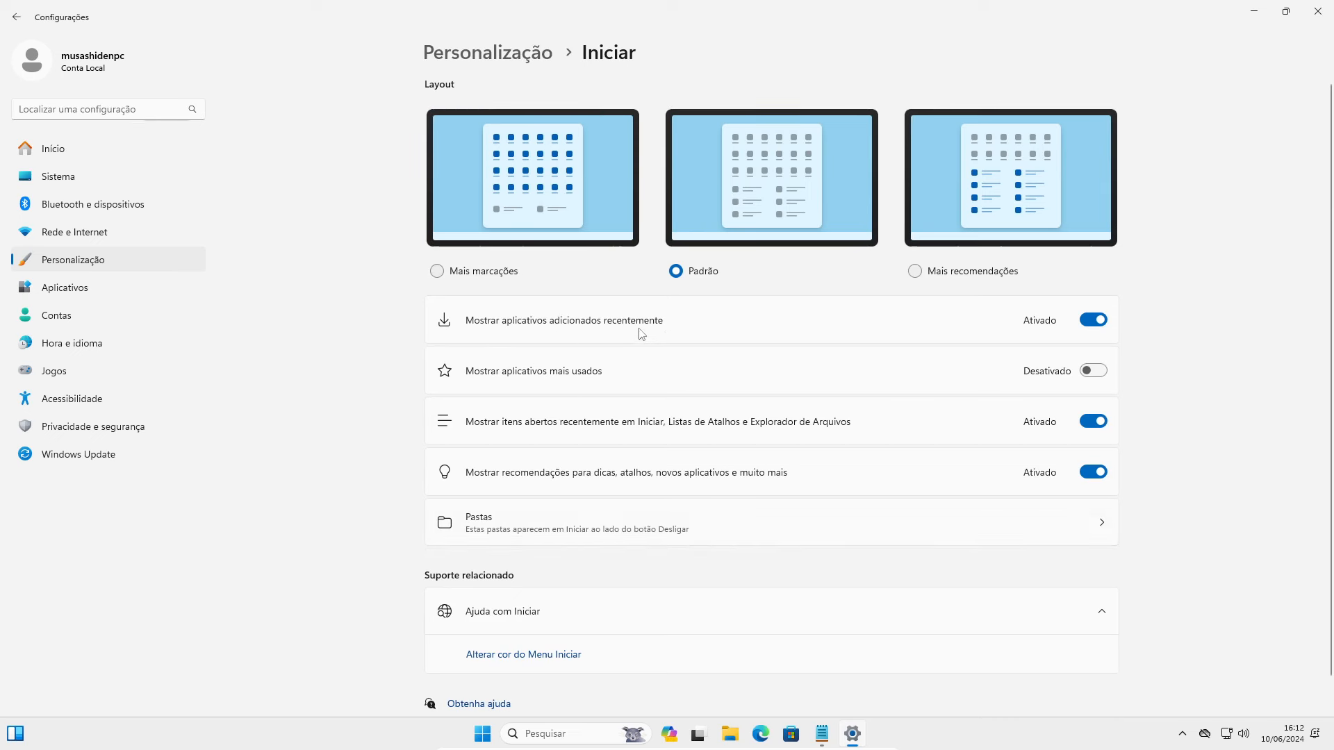
{"action": "left_click", "coordinate": [1099, 321]}
{"action": "left_click", "coordinate": [1098, 423]}
{"action": "key", "text": "super"}
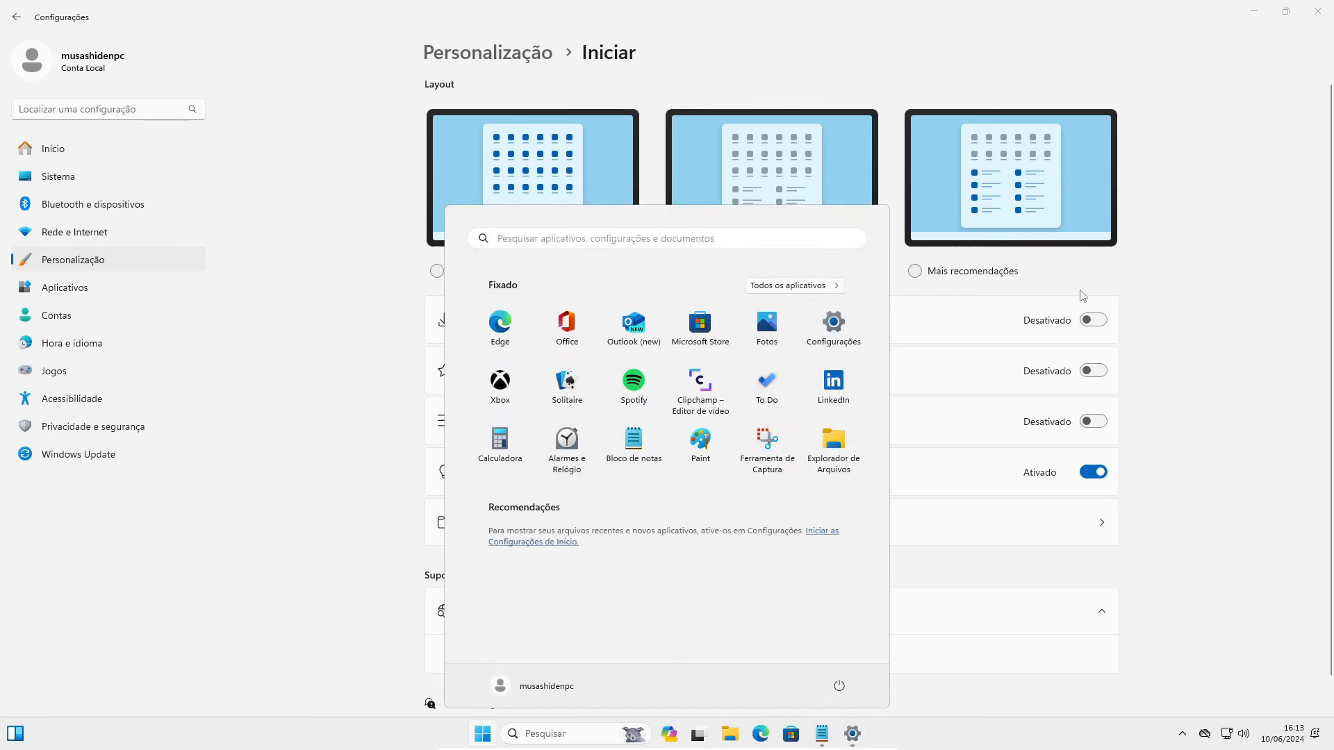
{"action": "left_click", "coordinate": [1244, 179]}
{"action": "left_click", "coordinate": [1095, 475]}
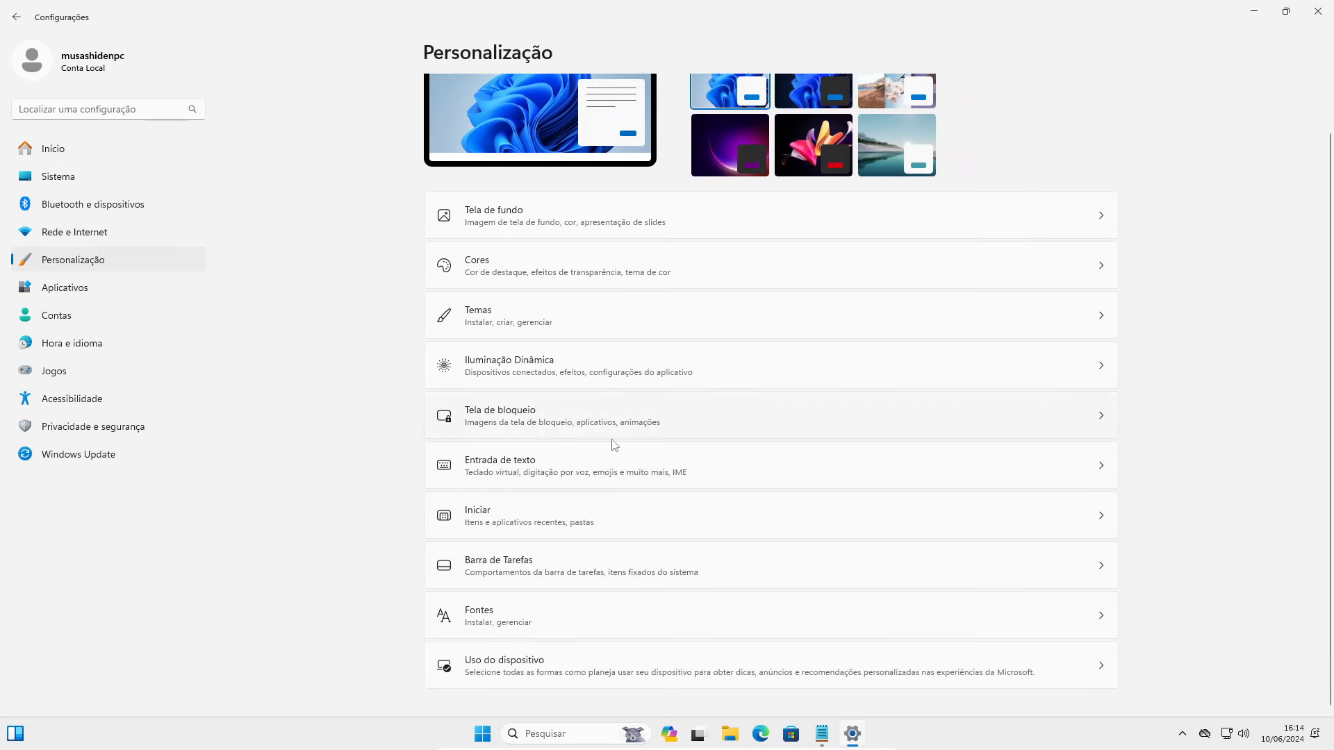
Remove Widgets, Visão de tarefas and Copilot from the taskbar in the Barra de Tarefas settings.
{"action": "left_click", "coordinate": [579, 580]}
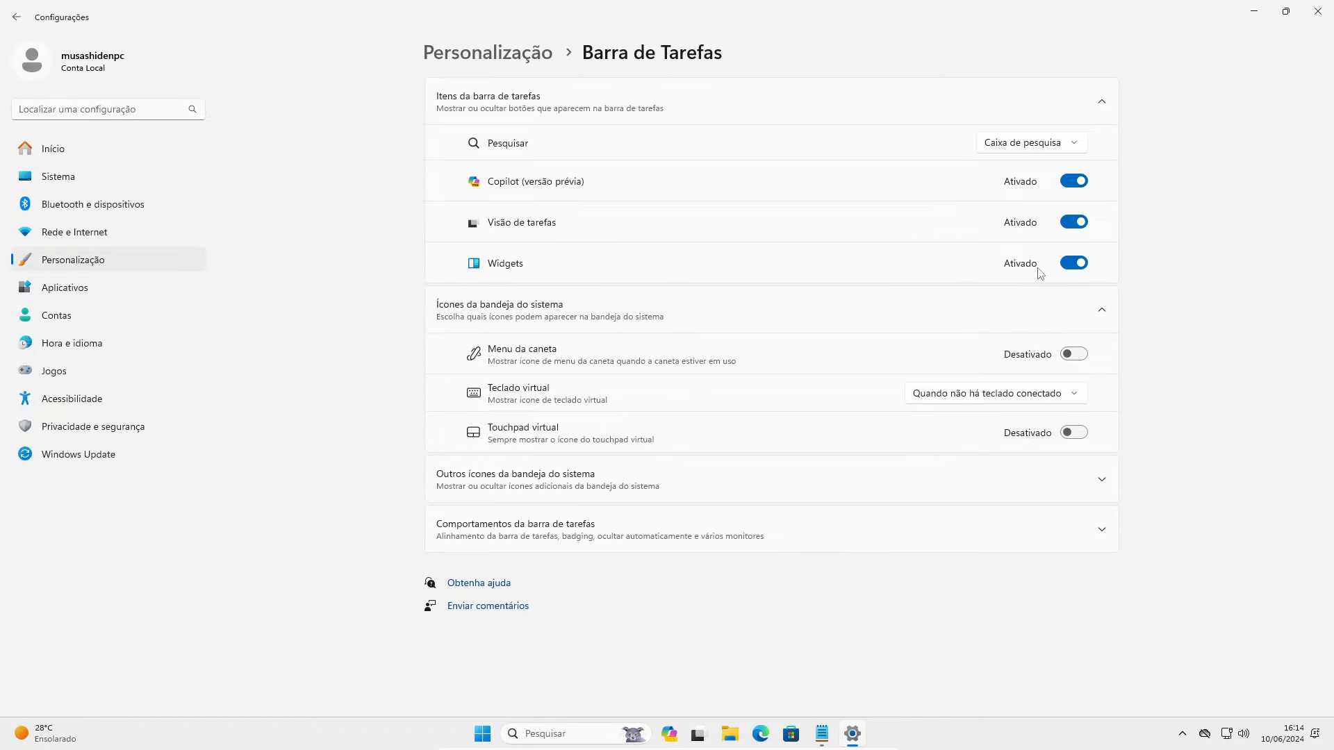
{"action": "left_click", "coordinate": [1074, 263]}
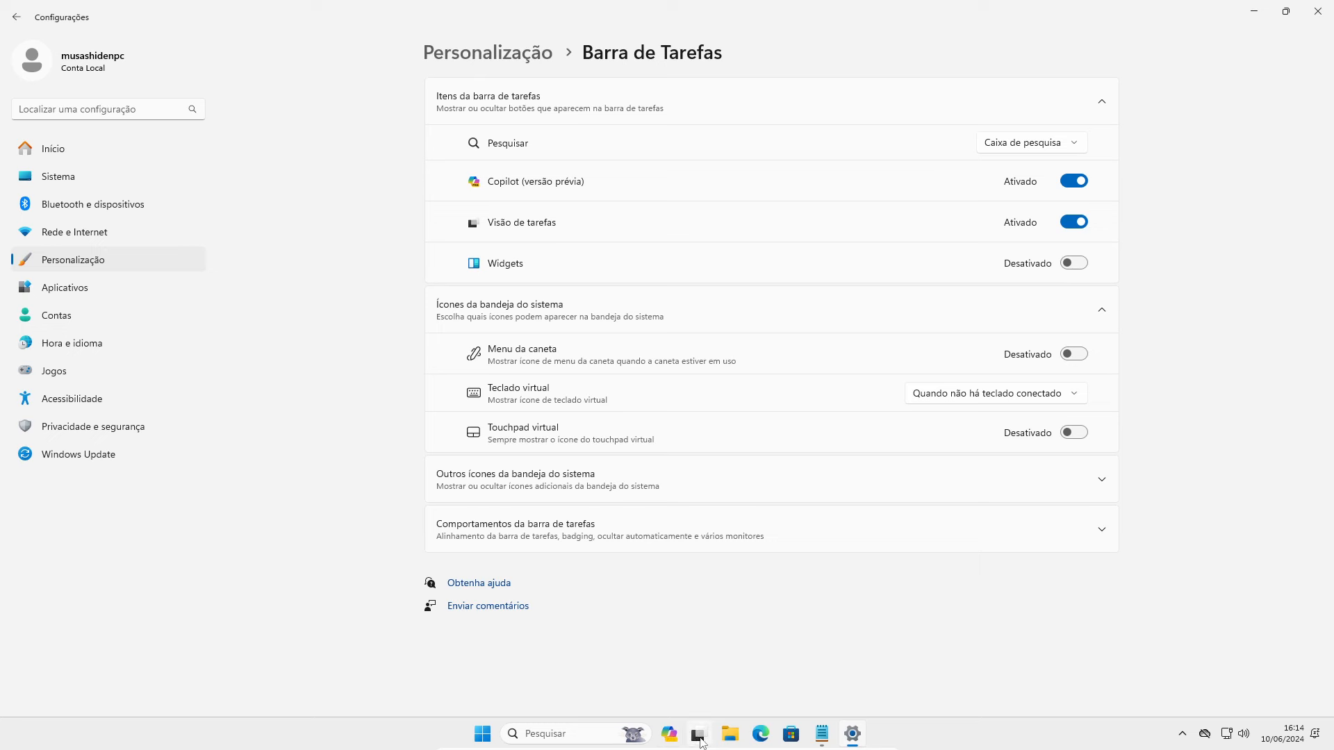
{"action": "left_click", "coordinate": [1077, 226]}
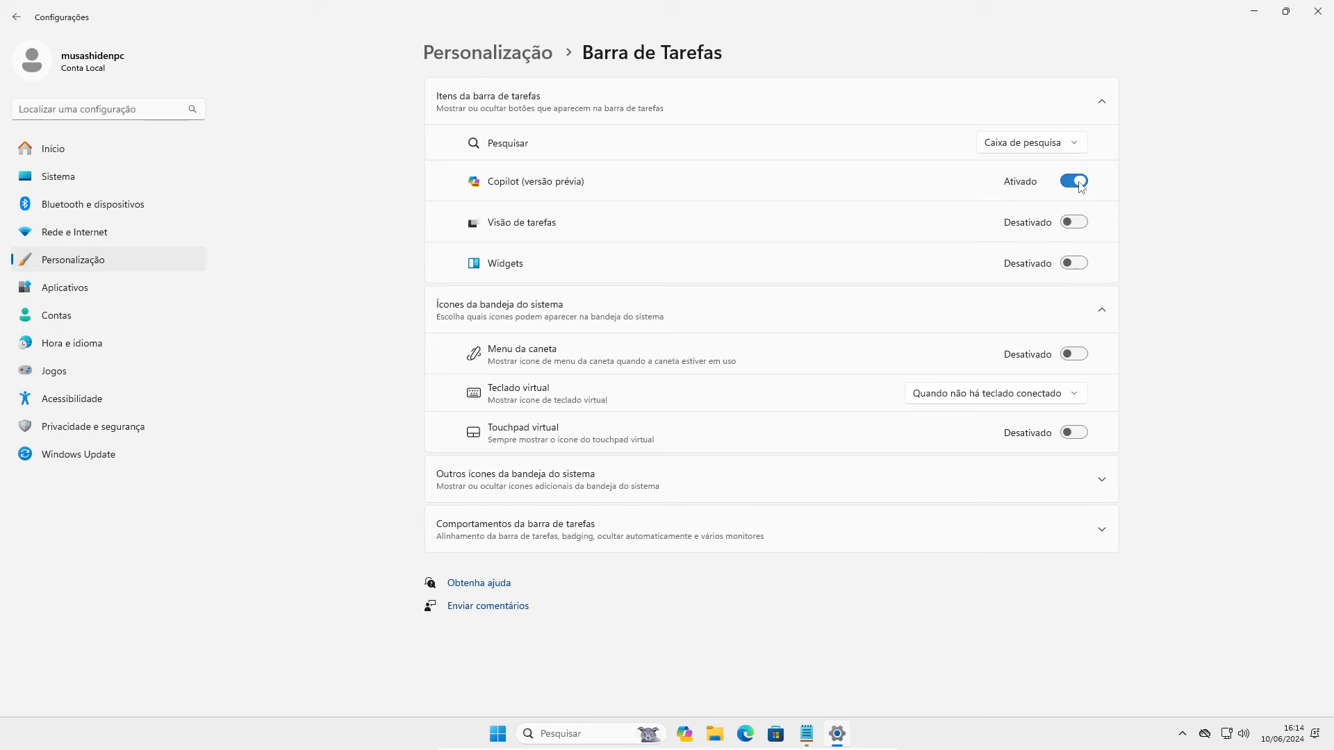
{"action": "left_click", "coordinate": [1076, 182]}
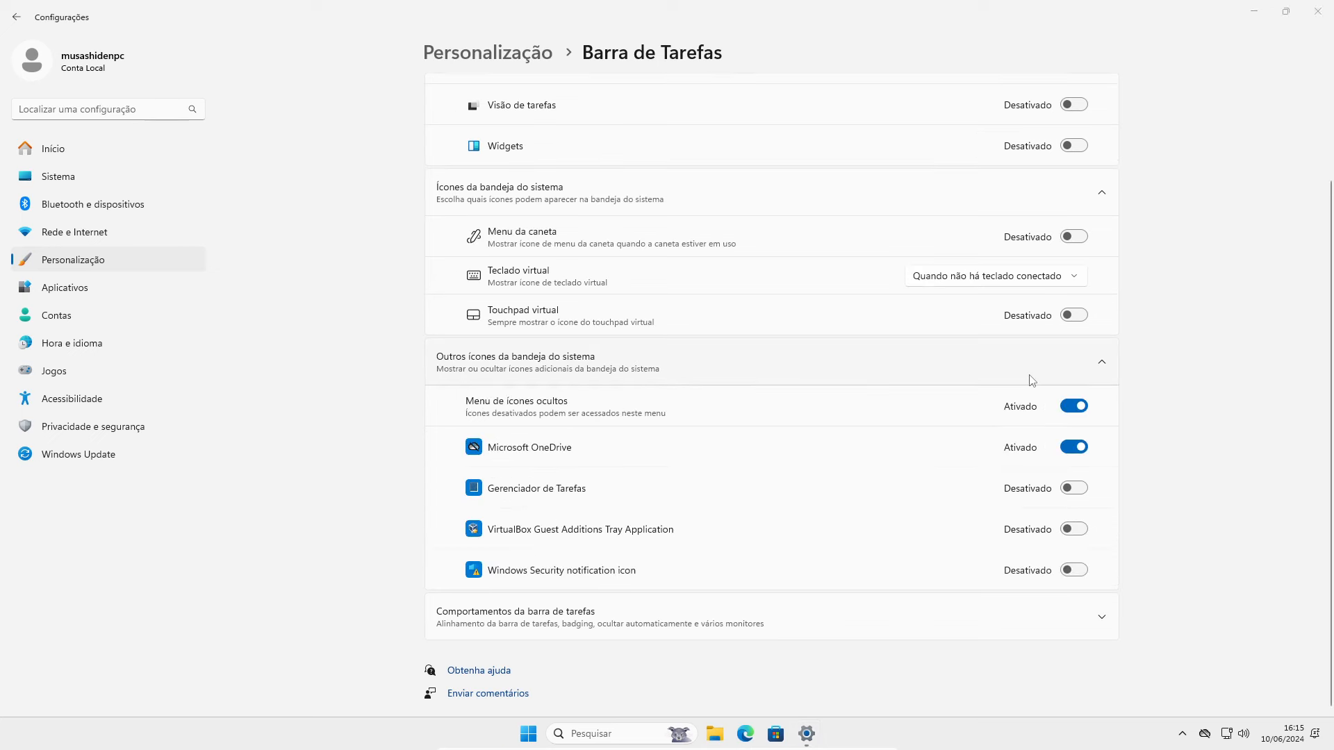
Turn off the Microsoft OneDrive icon among the other system tray icons in the Barra de Tarefas settings.
{"action": "left_click", "coordinate": [1028, 376]}
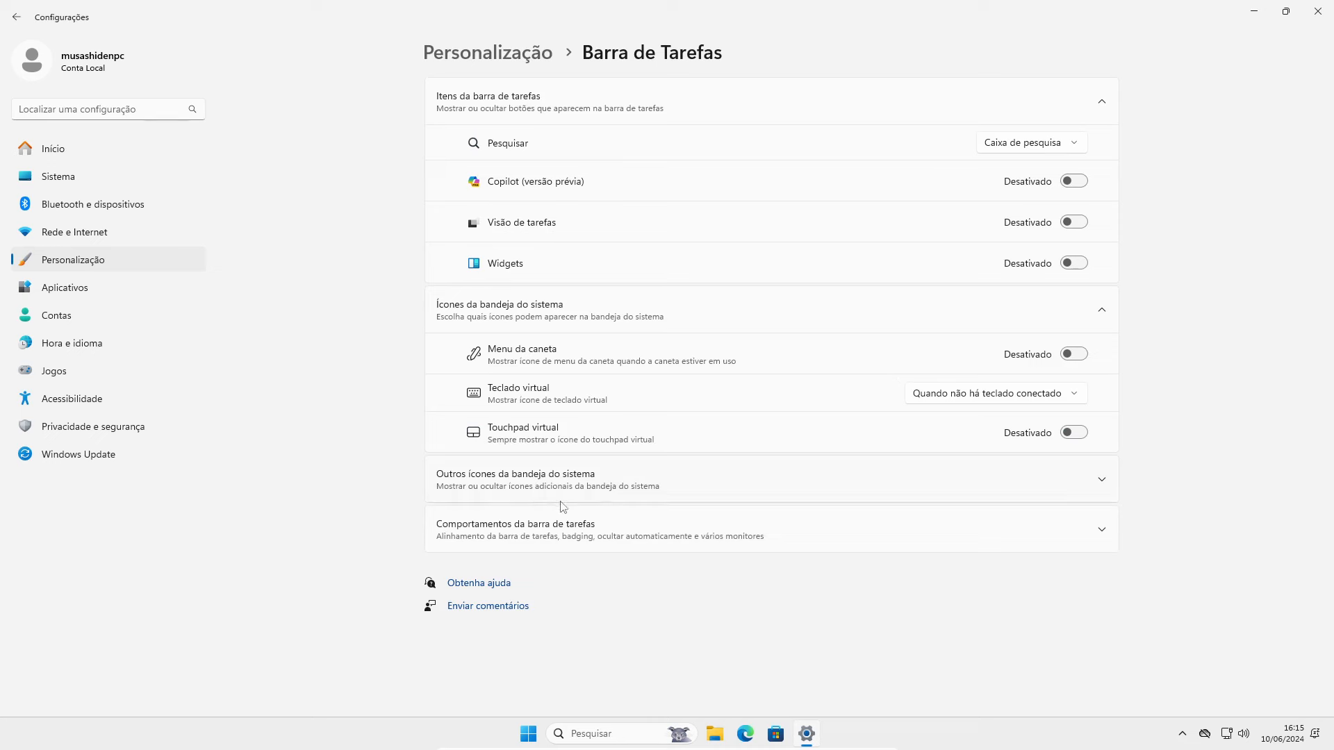
{"action": "left_click", "coordinate": [583, 482]}
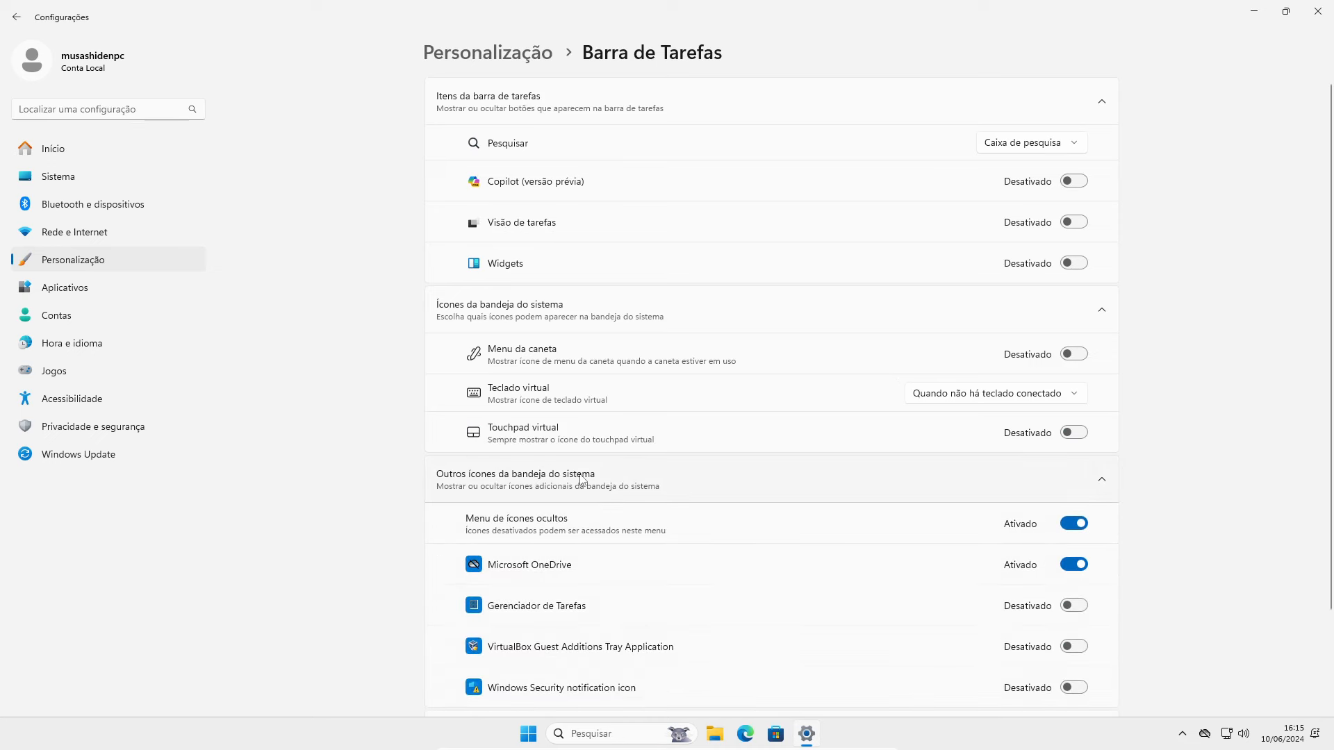
{"action": "scroll", "coordinate": [667, 488], "scroll_direction": "down", "scroll_amount": 2}
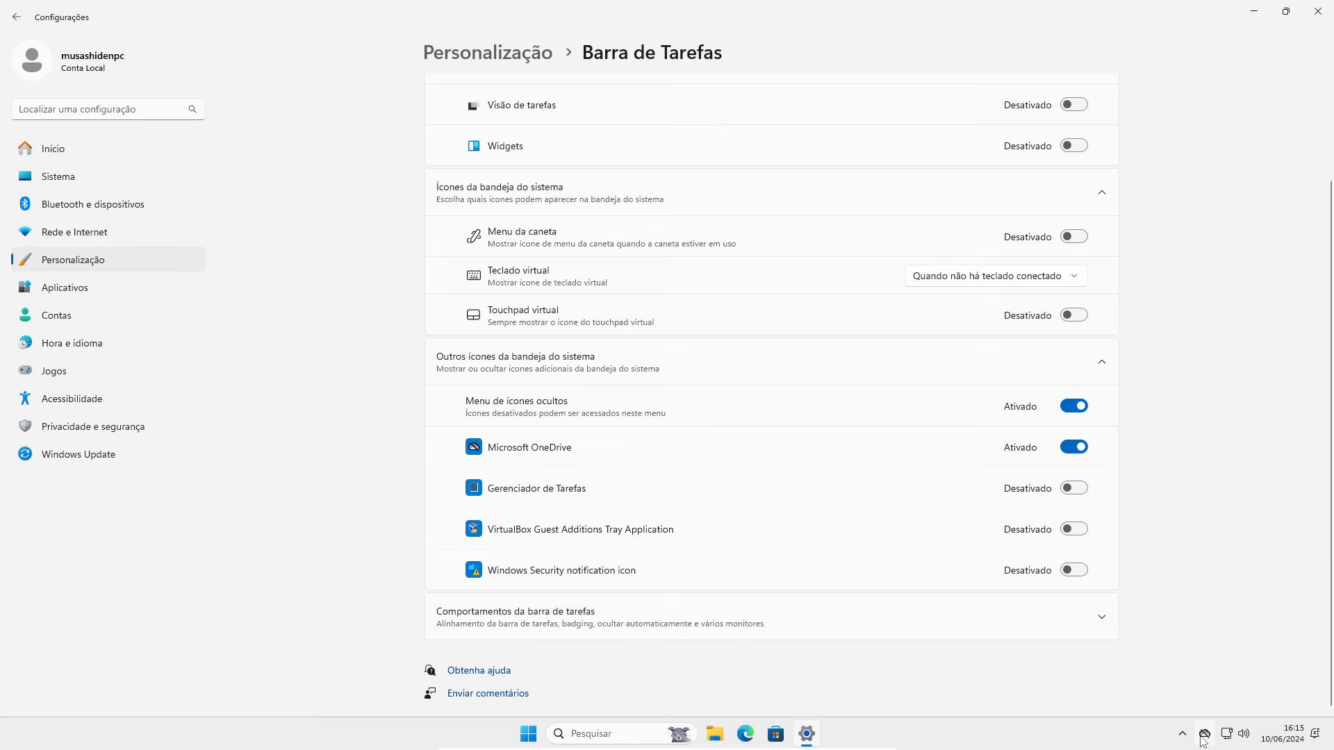
{"action": "left_click", "coordinate": [1074, 447]}
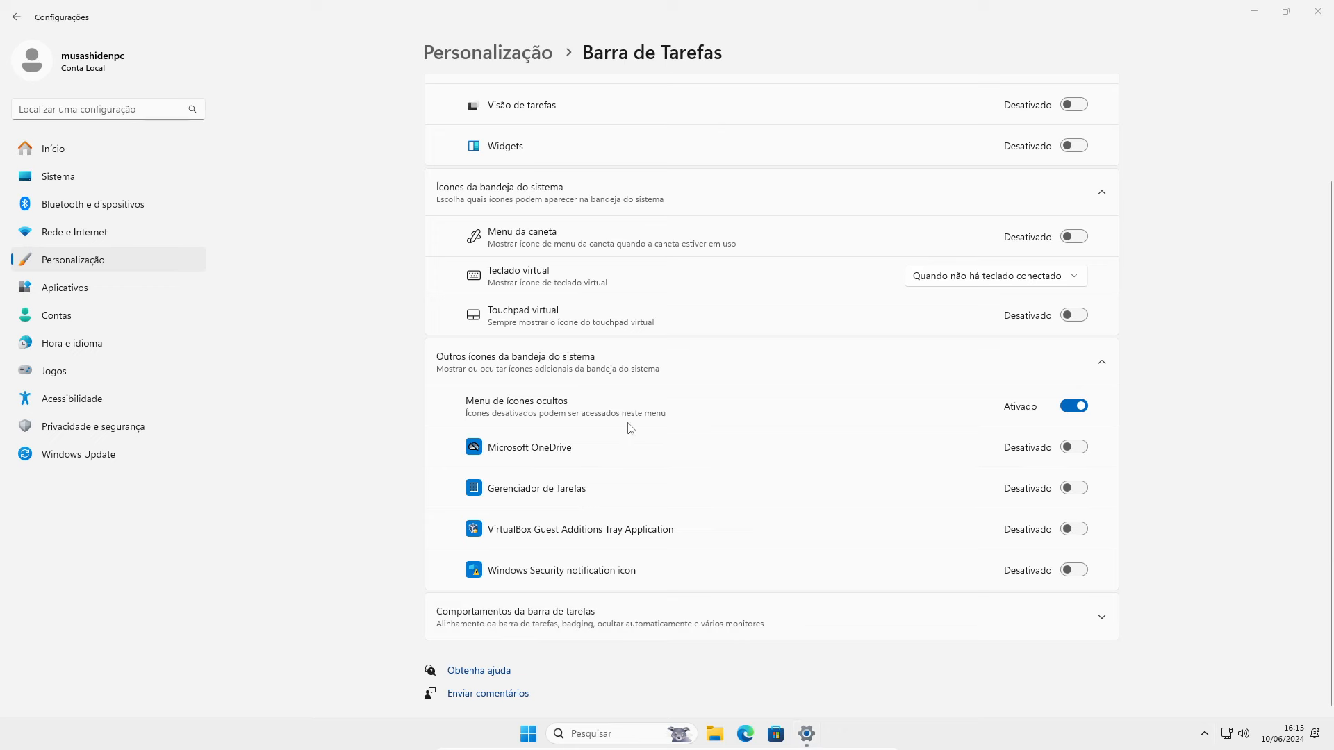
{"action": "left_click", "coordinate": [1198, 740]}
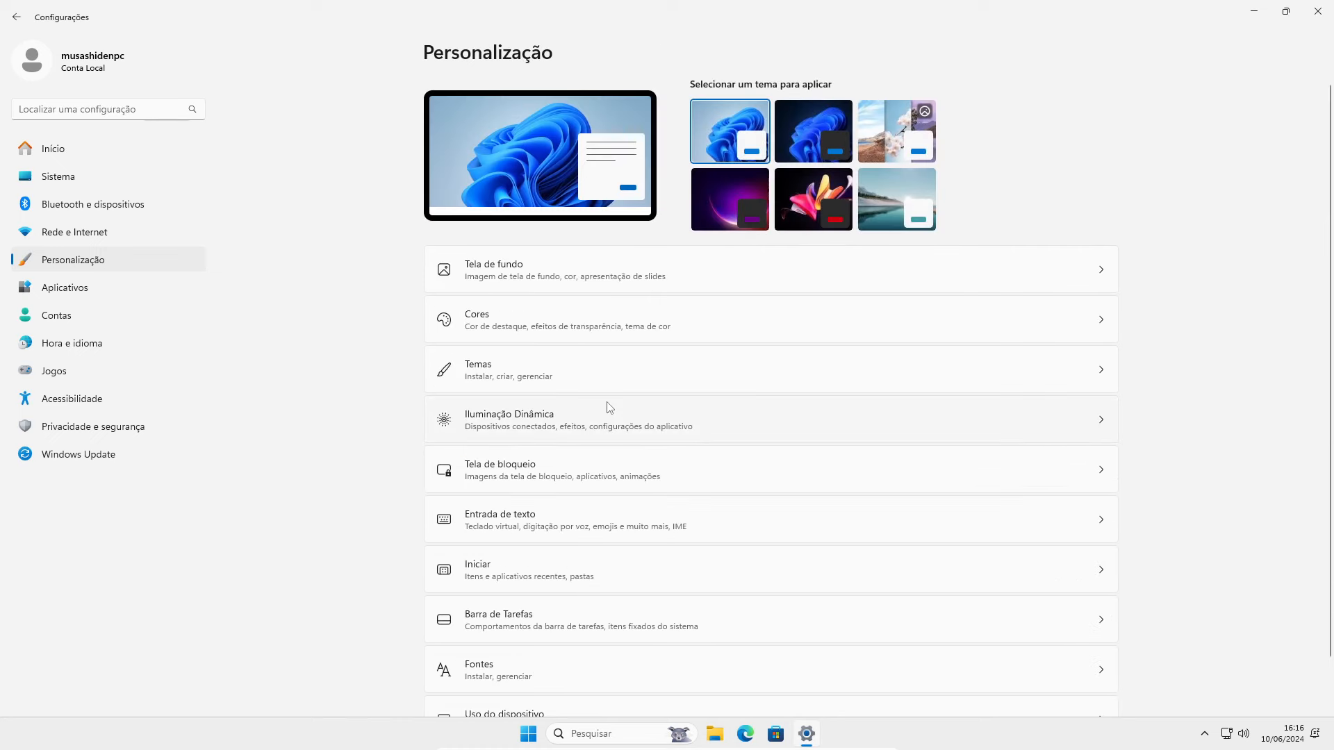
Review the Uso do dispositivo options in Personalização that control personalized tips, ads and recommendations.
{"action": "scroll", "coordinate": [643, 416], "scroll_direction": "down", "scroll_amount": 2}
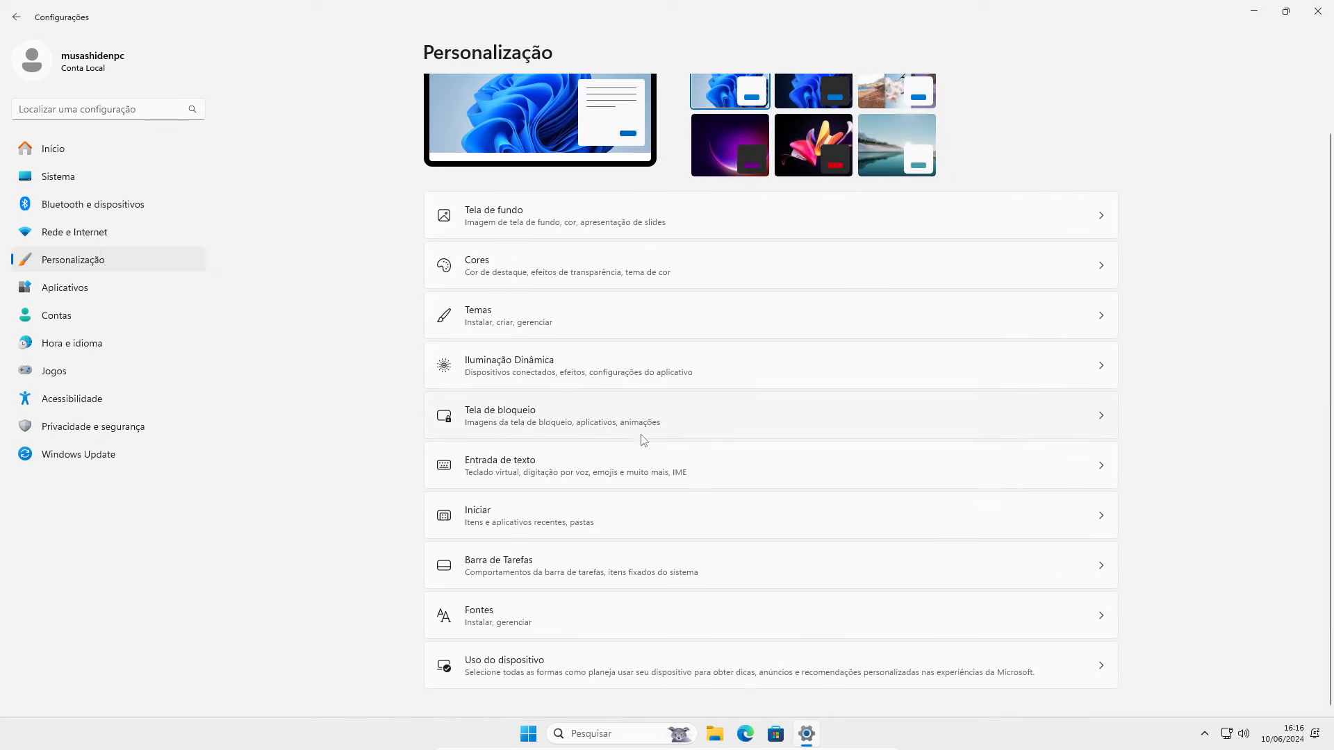
{"action": "left_click", "coordinate": [855, 683]}
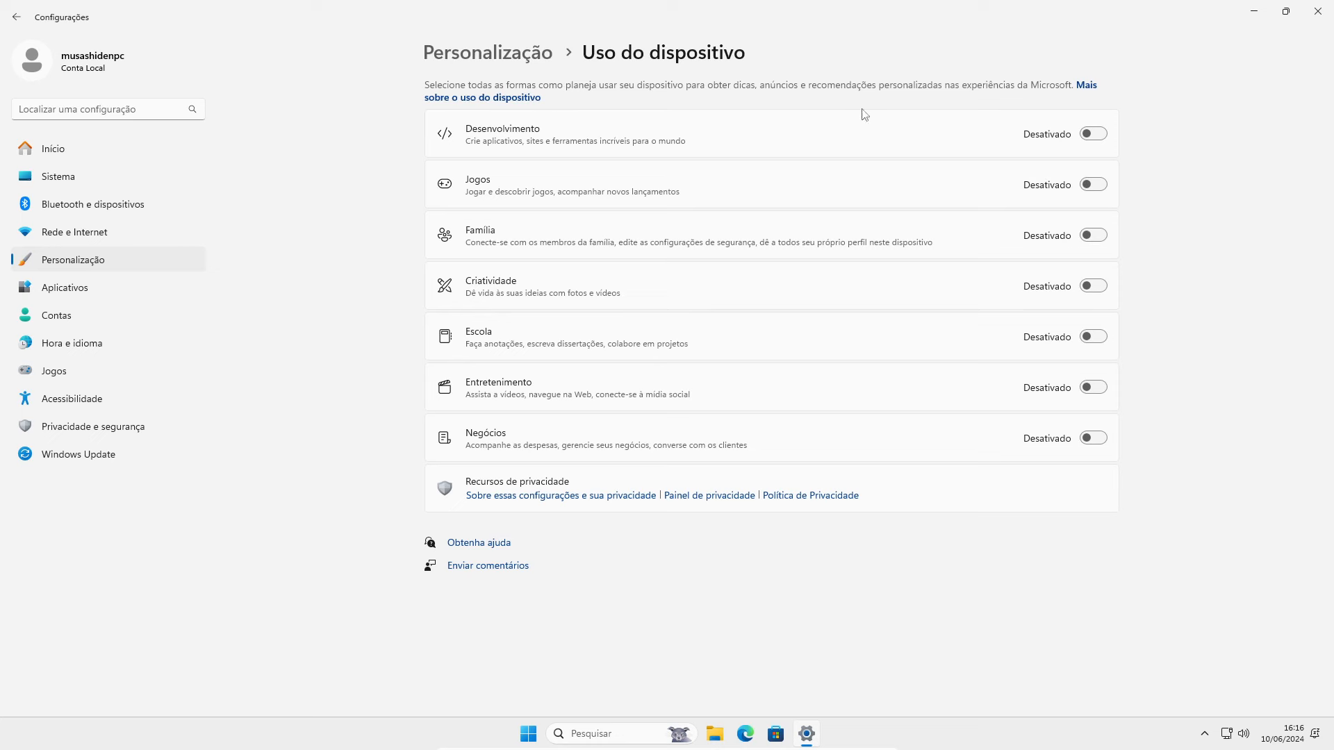
Uninstall Assistência Rápida from Aplicativos instalados, checking the options offered for Alarmes e Relógio first.
{"action": "left_click", "coordinate": [84, 288]}
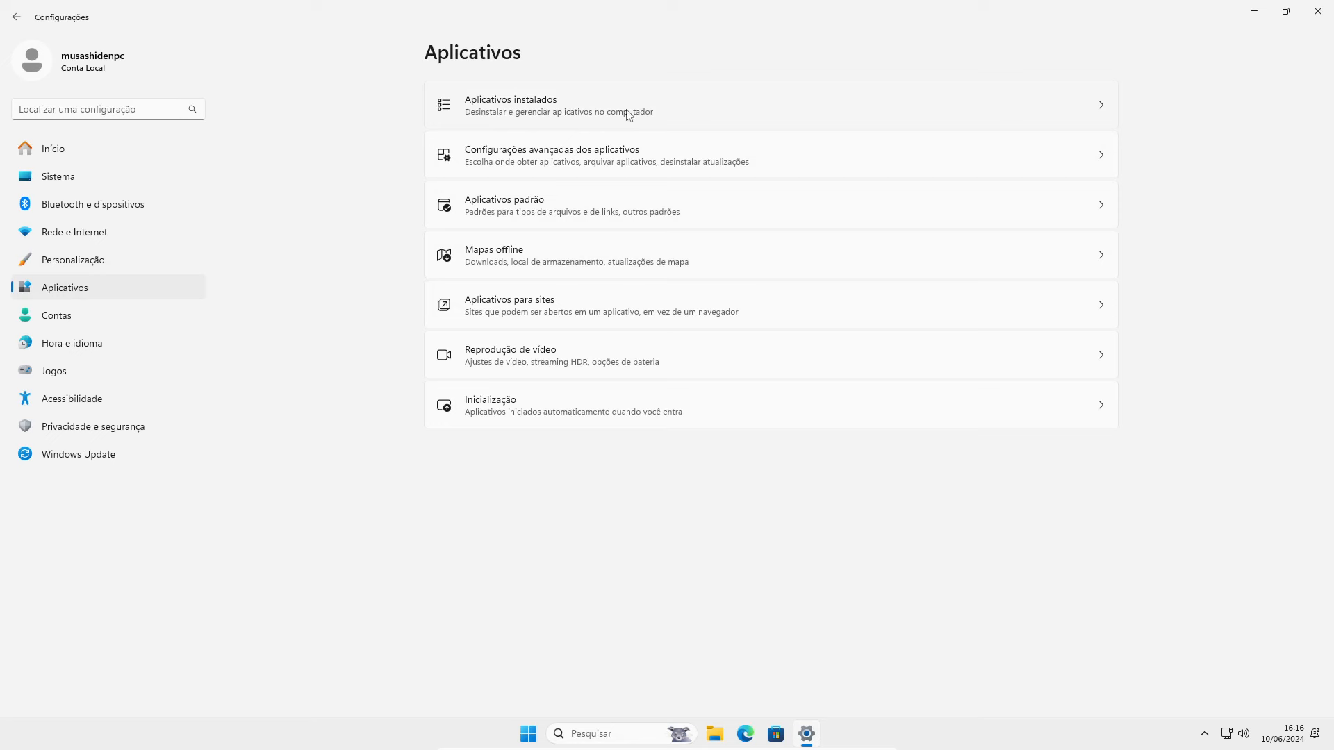
{"action": "left_click", "coordinate": [629, 113]}
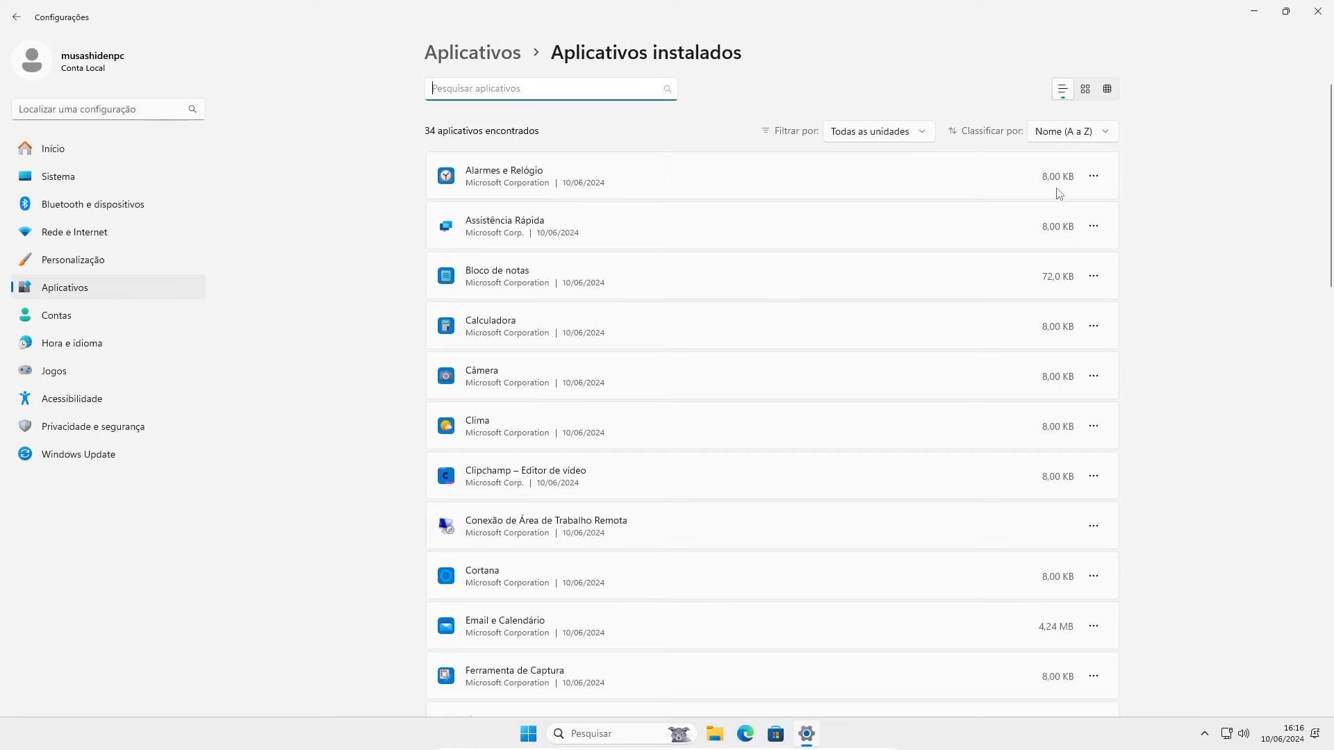
{"action": "left_click", "coordinate": [1093, 178]}
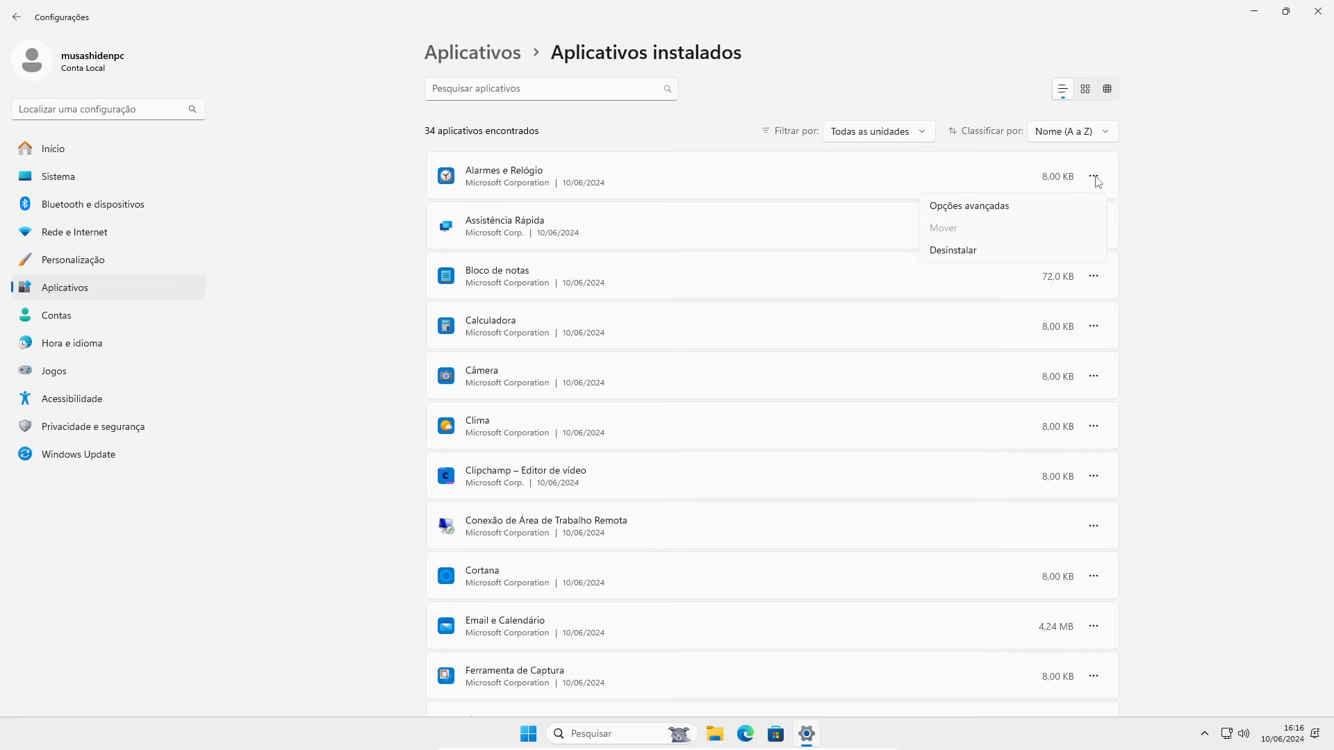
{"action": "left_click", "coordinate": [1212, 166]}
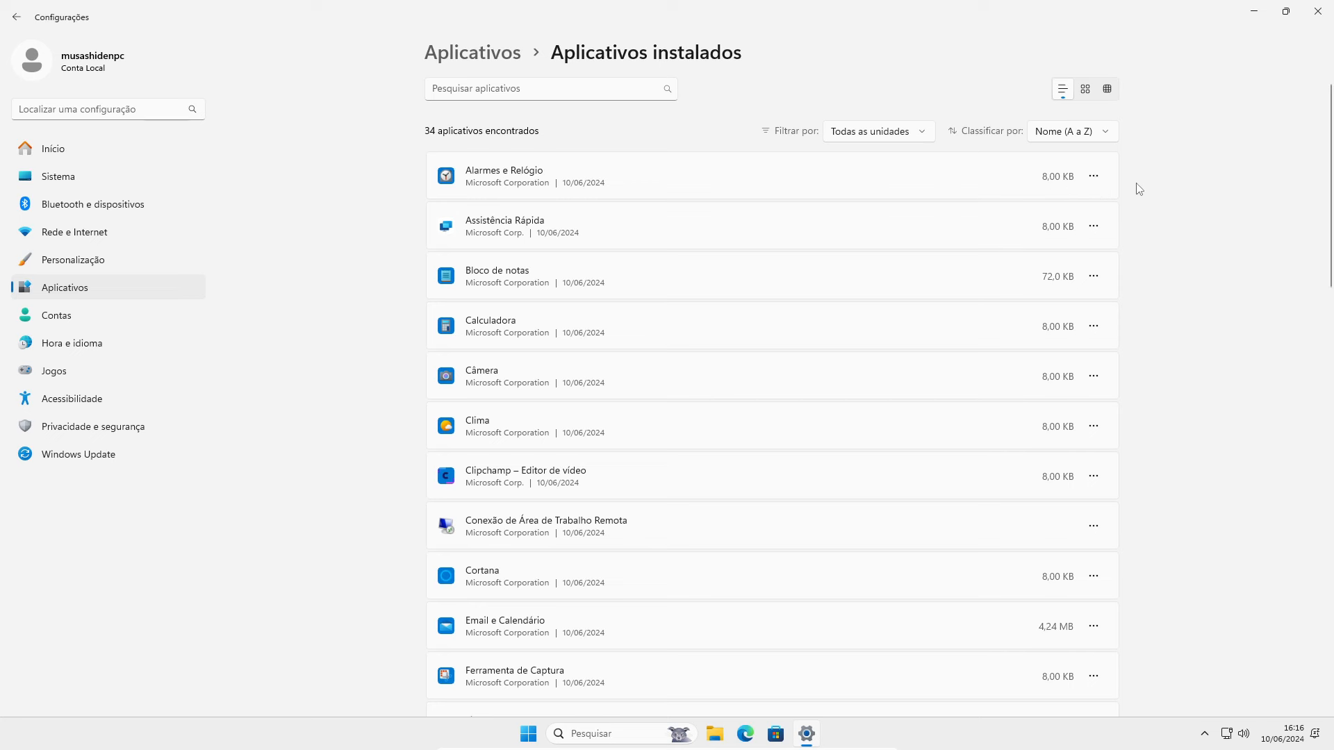
{"action": "left_click", "coordinate": [1095, 229]}
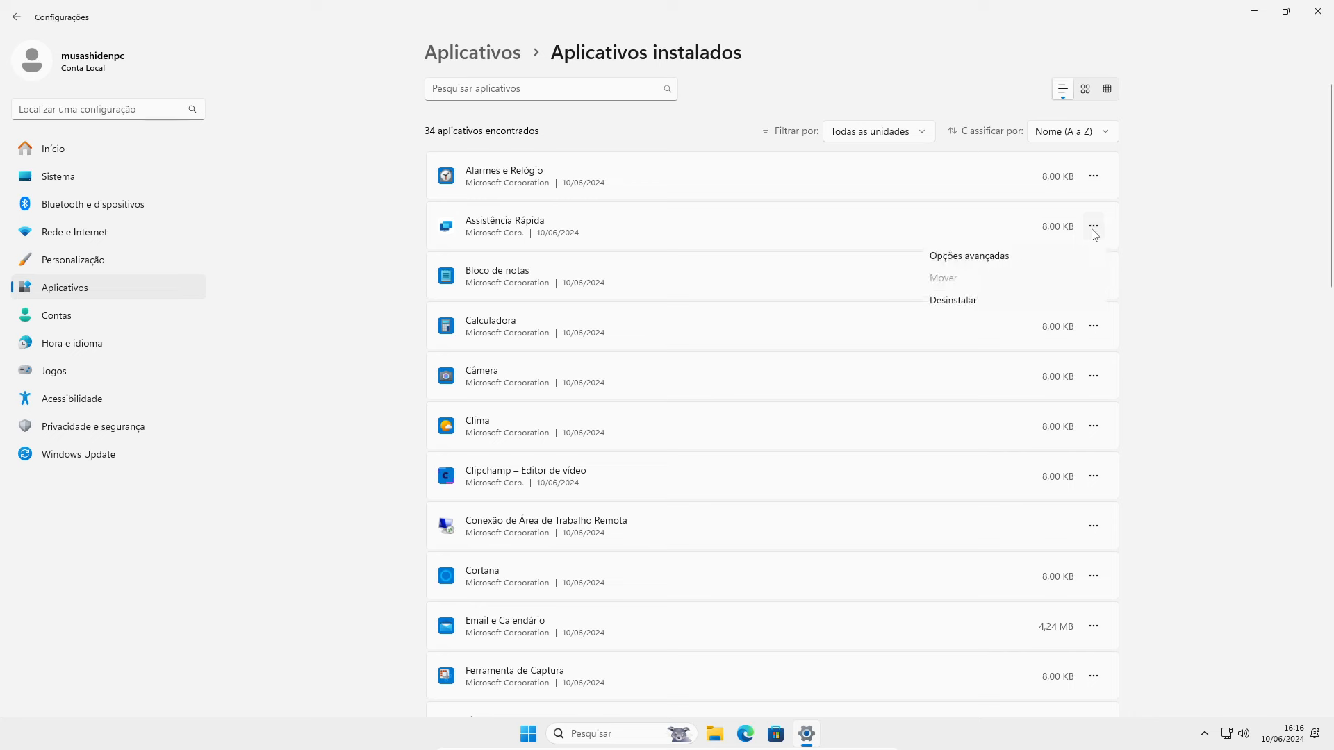
{"action": "left_click", "coordinate": [968, 306]}
{"action": "left_click", "coordinate": [1063, 301]}
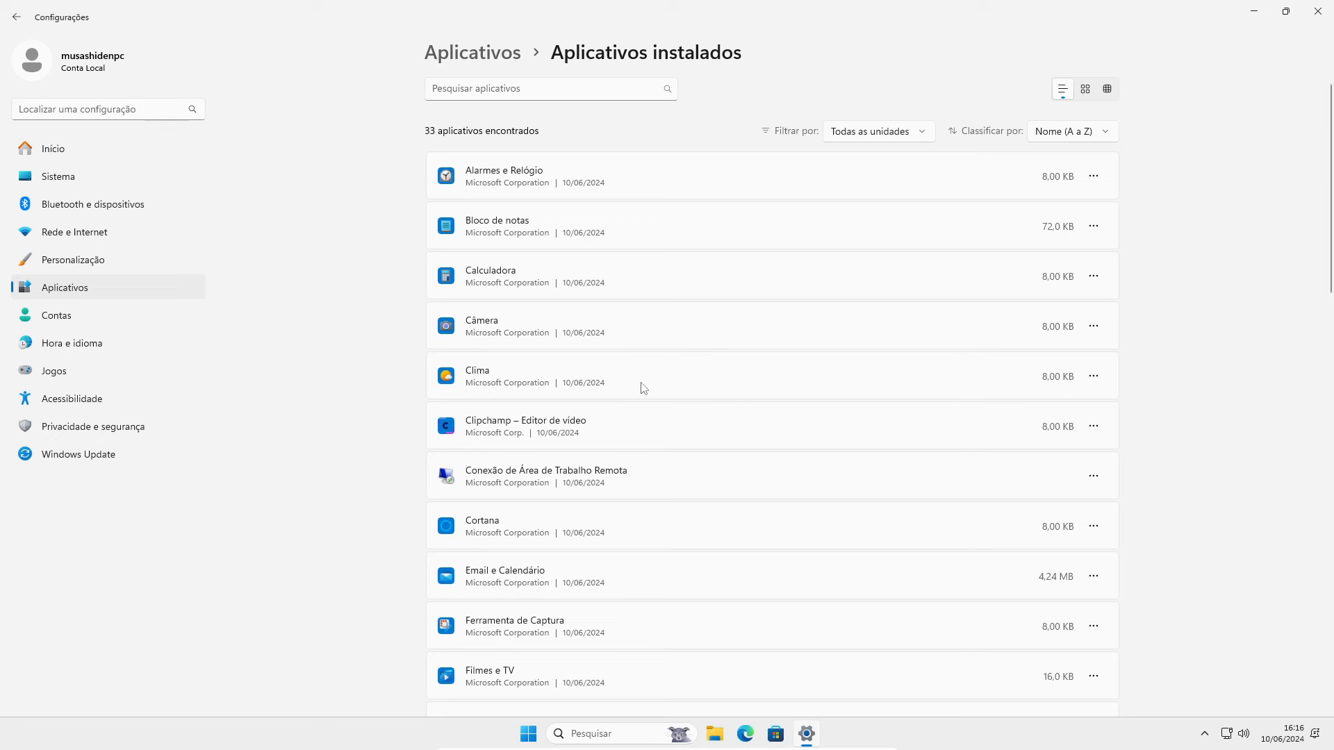
Uninstall Clima and Clipchamp – Editor de vídeo from the installed apps.
{"action": "left_click", "coordinate": [1093, 378]}
{"action": "left_click", "coordinate": [944, 454]}
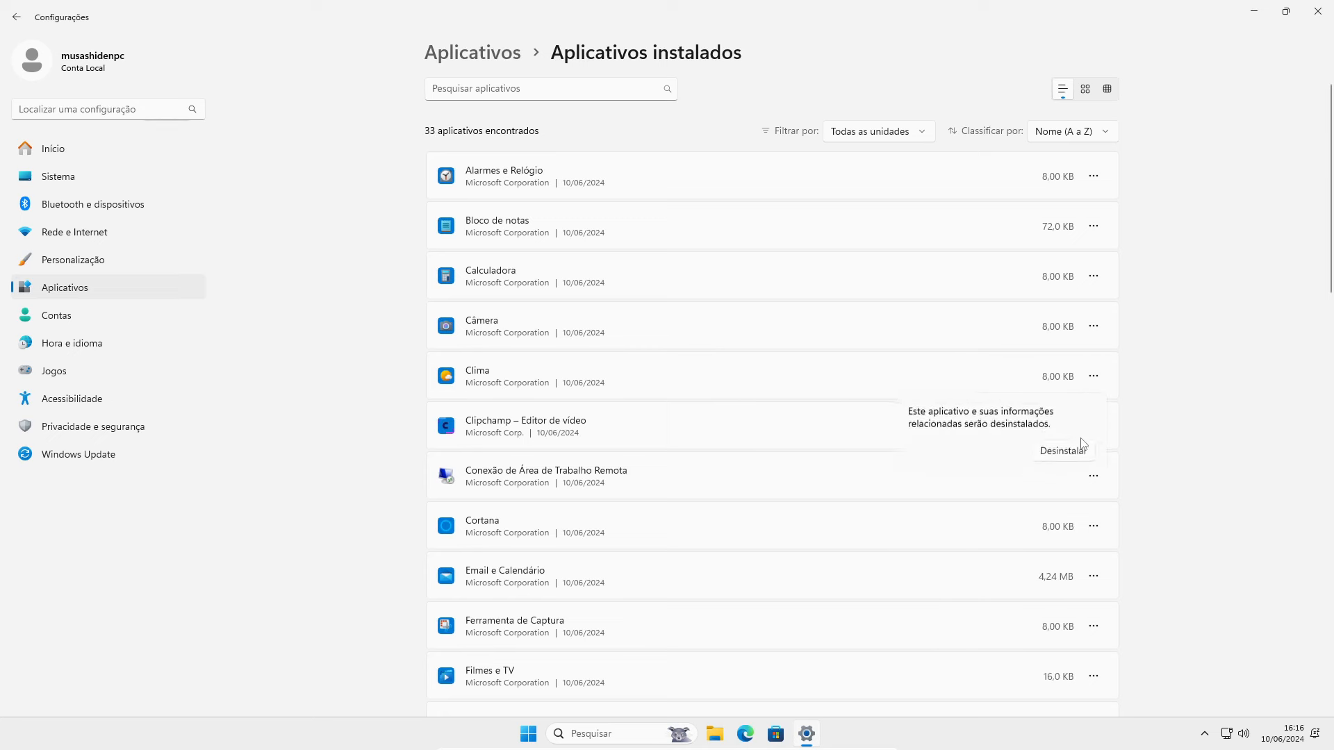
{"action": "left_click", "coordinate": [1073, 448]}
{"action": "left_click", "coordinate": [1093, 428]}
{"action": "left_click", "coordinate": [955, 500]}
{"action": "left_click", "coordinate": [1057, 501]}
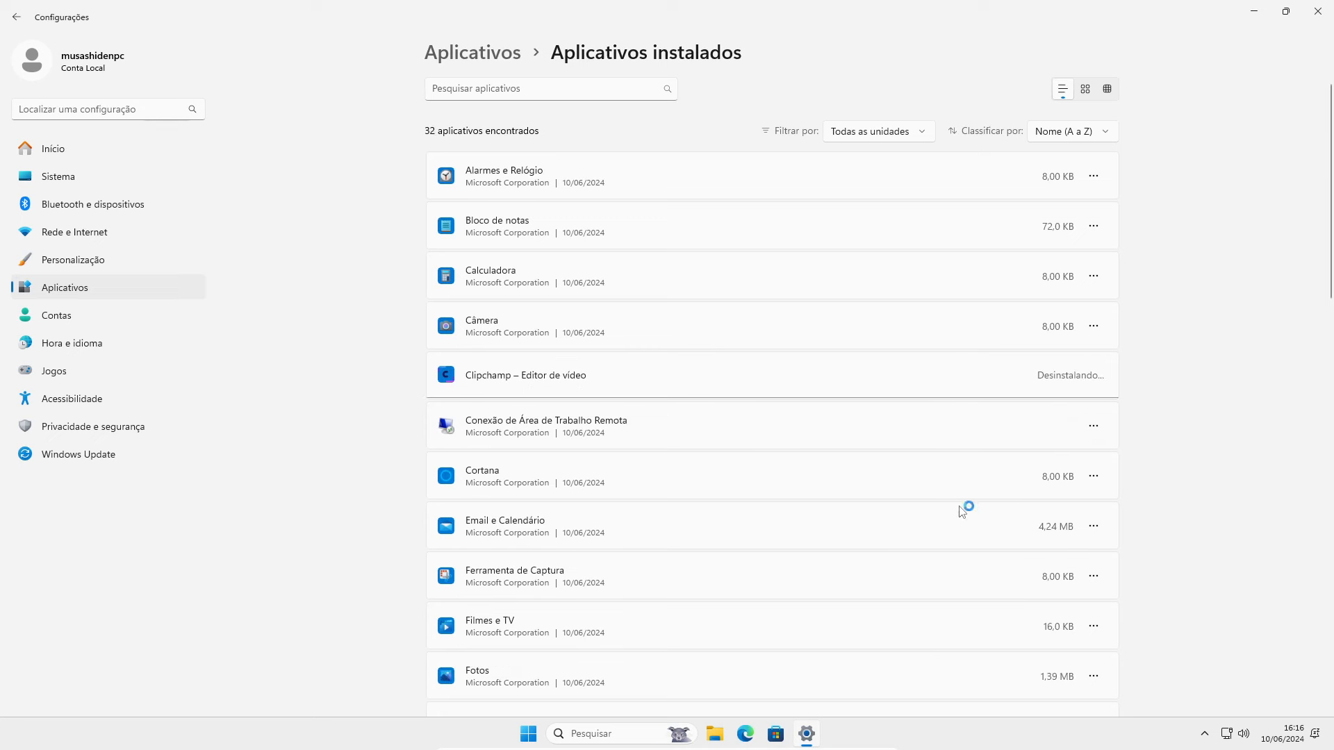
Uninstall Cortana and Câmera from the installed apps, leaving Conexão de Área de Trabalho Remota installed.
{"action": "left_click", "coordinate": [1094, 426]}
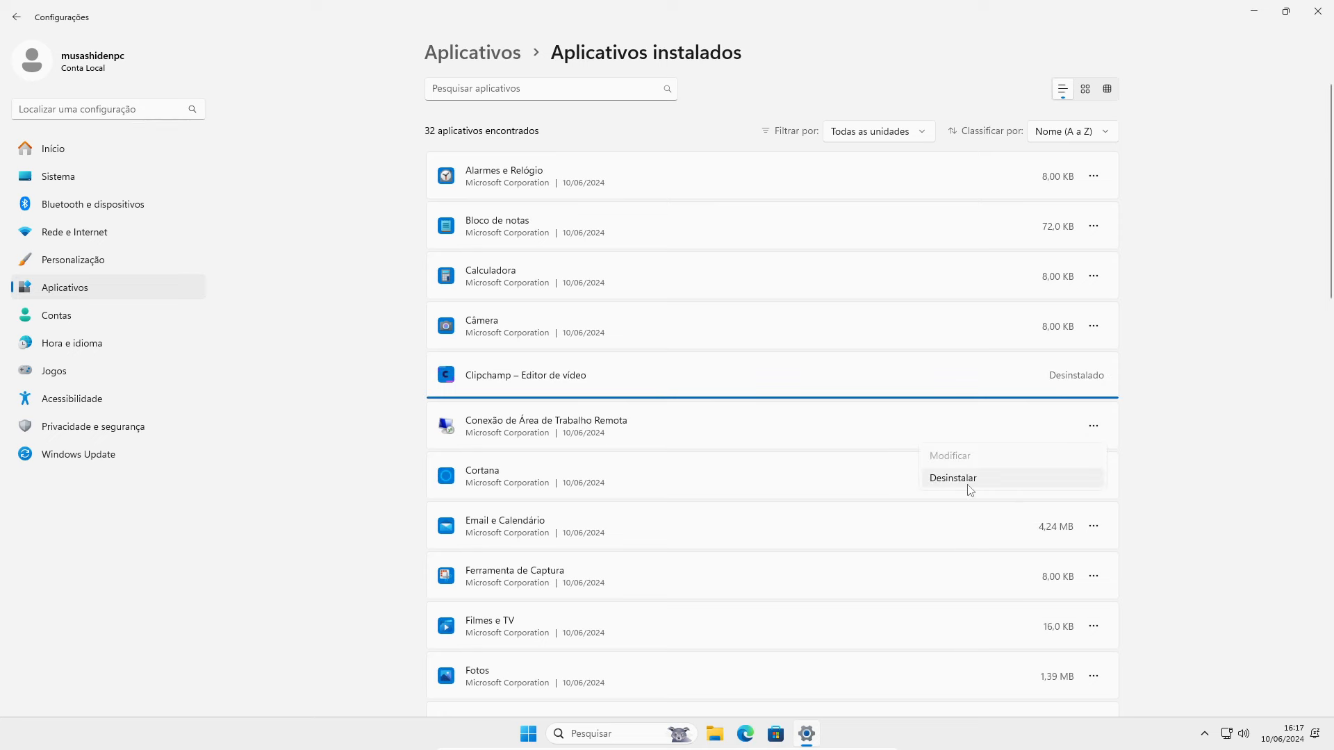
{"action": "left_click", "coordinate": [1094, 426]}
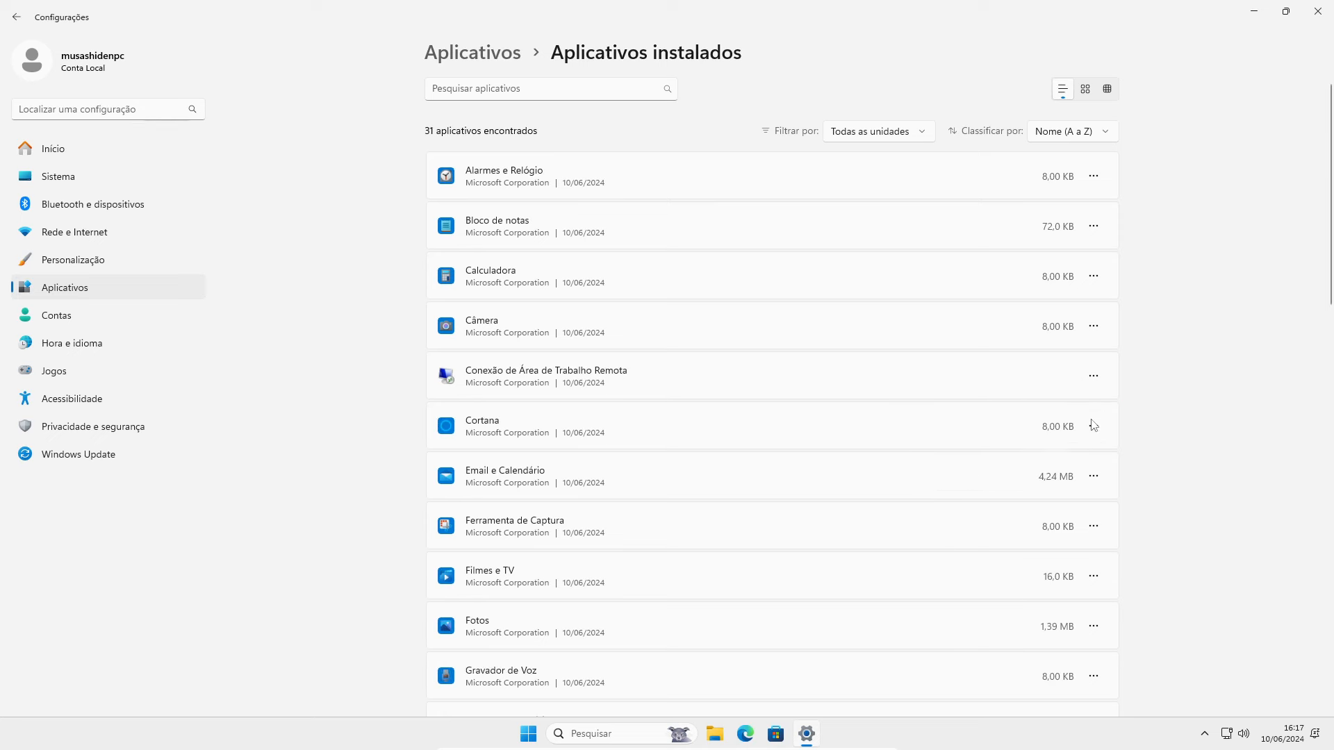
{"action": "left_click", "coordinate": [1094, 426]}
{"action": "left_click", "coordinate": [1101, 479]}
{"action": "left_click", "coordinate": [1060, 501]}
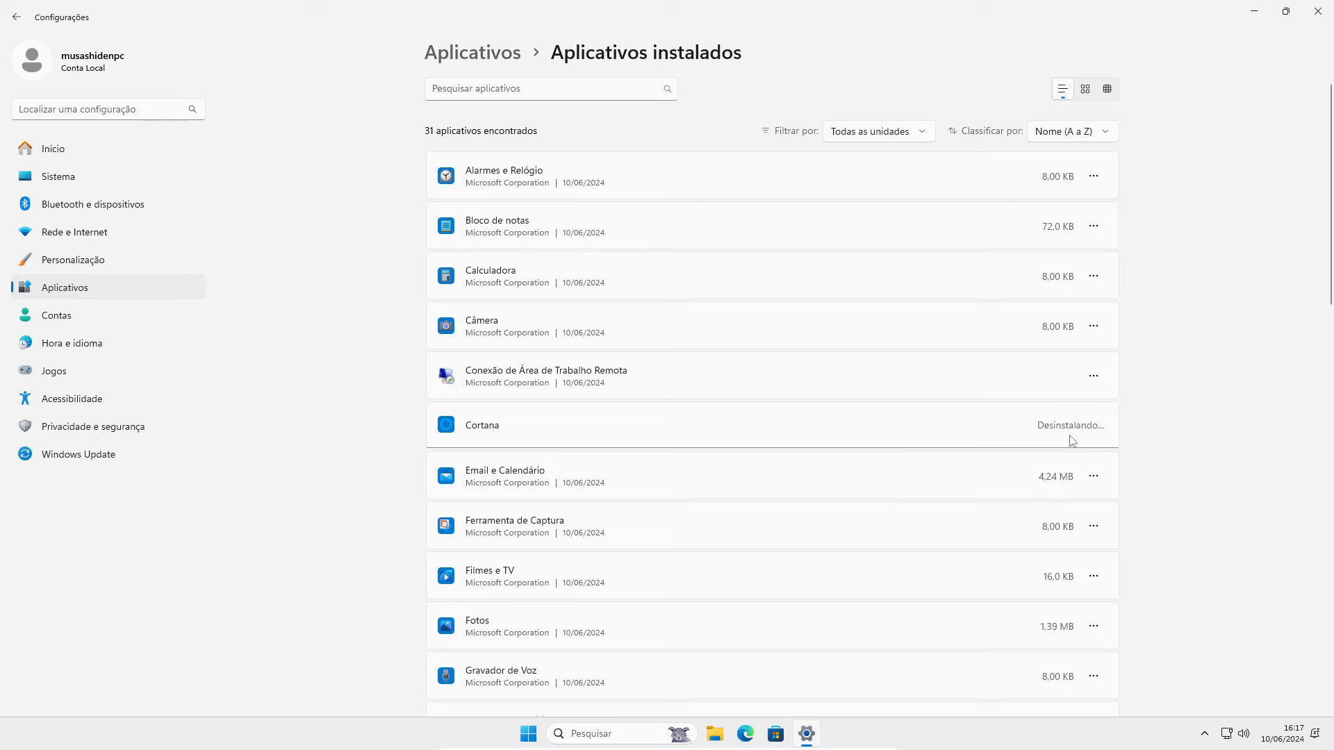
{"action": "left_click", "coordinate": [1093, 328]}
{"action": "left_click", "coordinate": [969, 402]}
{"action": "left_click", "coordinate": [1061, 401]}
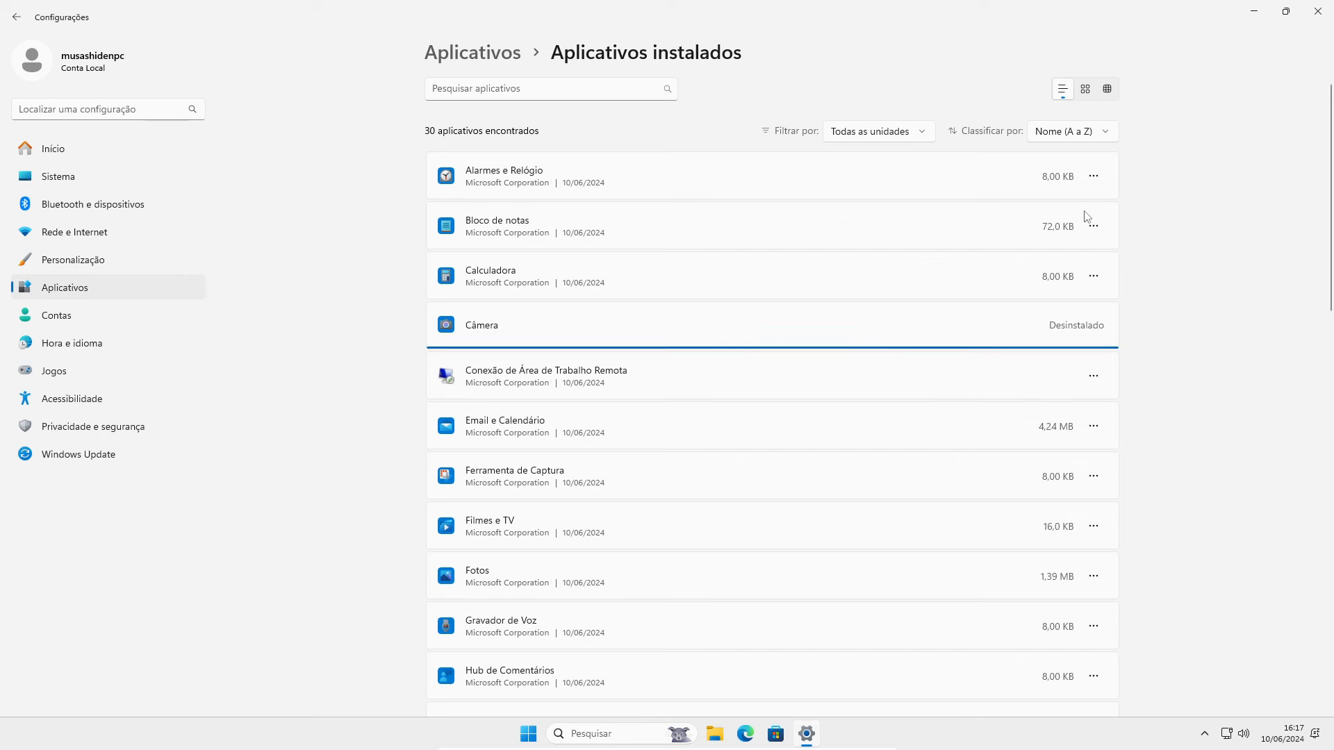
Sort the installed apps by Tamanho (Grande para pequeno), uninstall Microsoft OneDrive and look through the rest of the list.
{"action": "scroll", "coordinate": [737, 382], "scroll_direction": "down", "scroll_amount": 15}
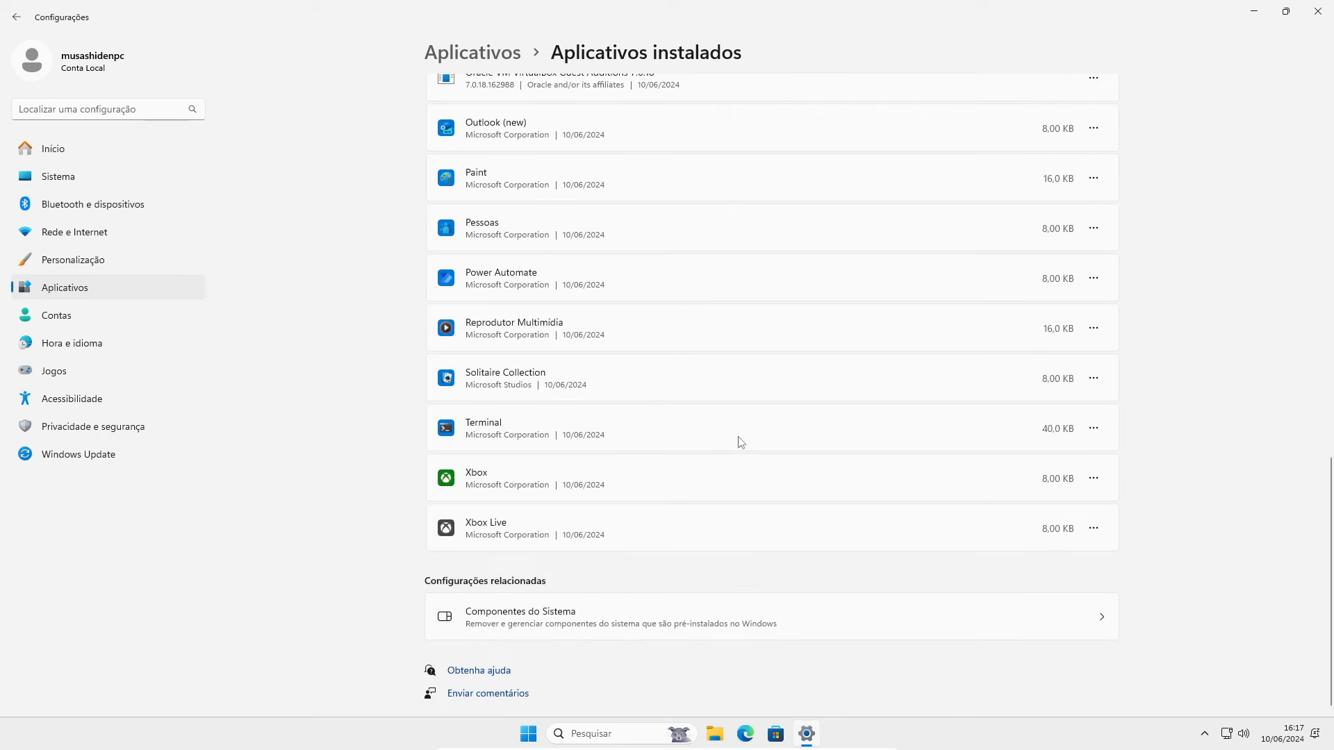
{"action": "scroll", "coordinate": [741, 442], "scroll_direction": "up", "scroll_amount": 15}
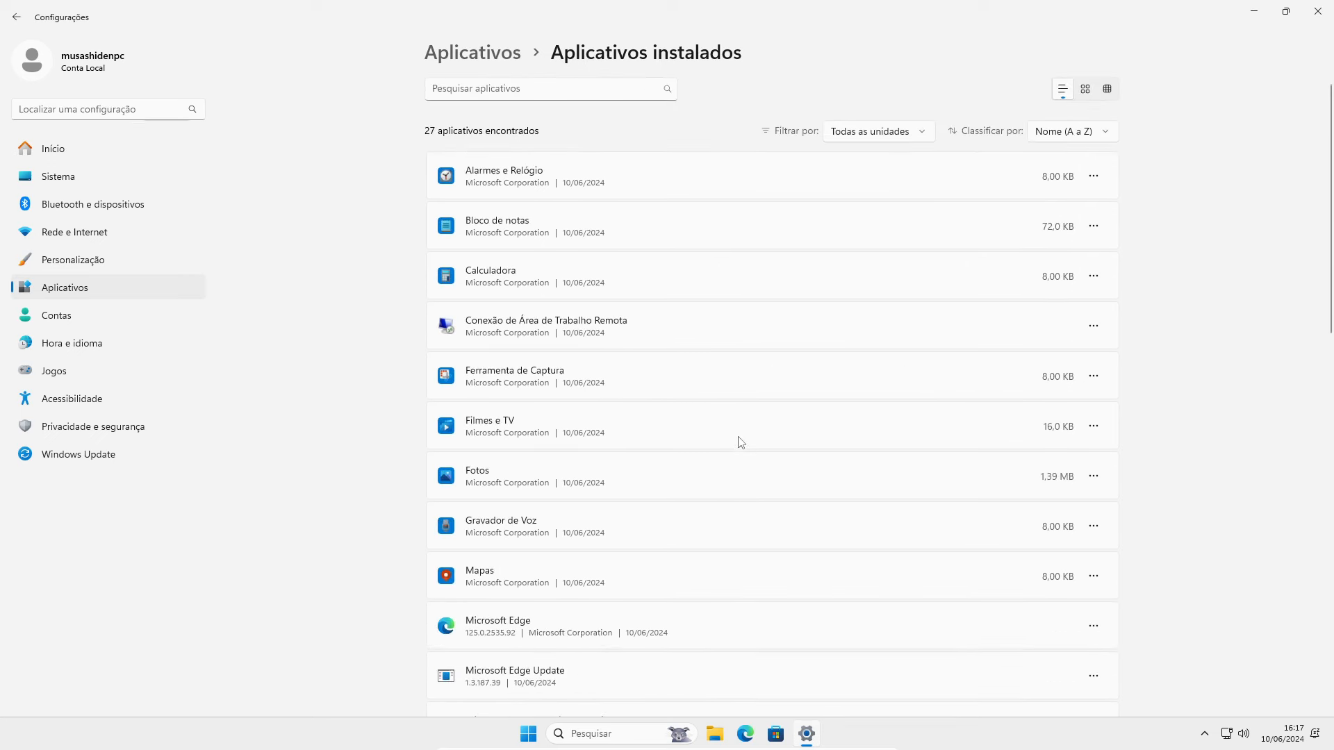
{"action": "left_click", "coordinate": [1070, 132]}
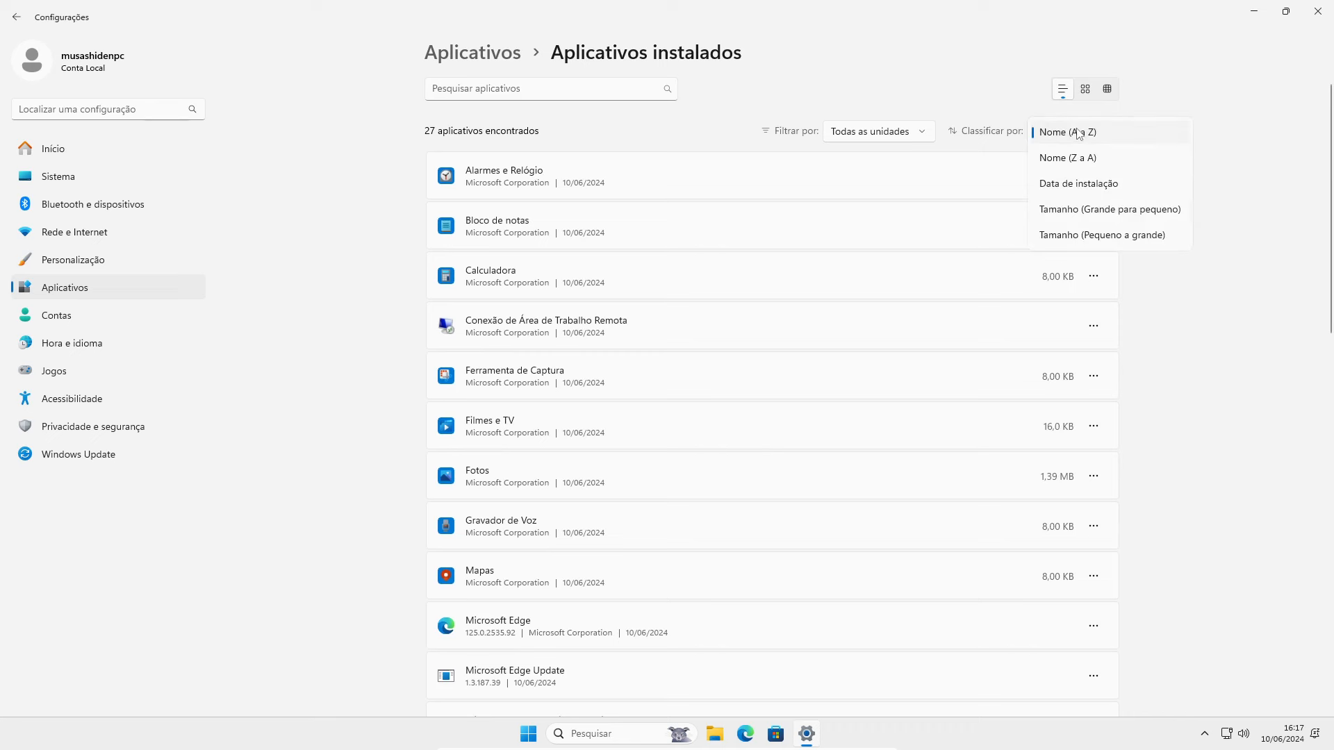
{"action": "left_click", "coordinate": [1143, 217]}
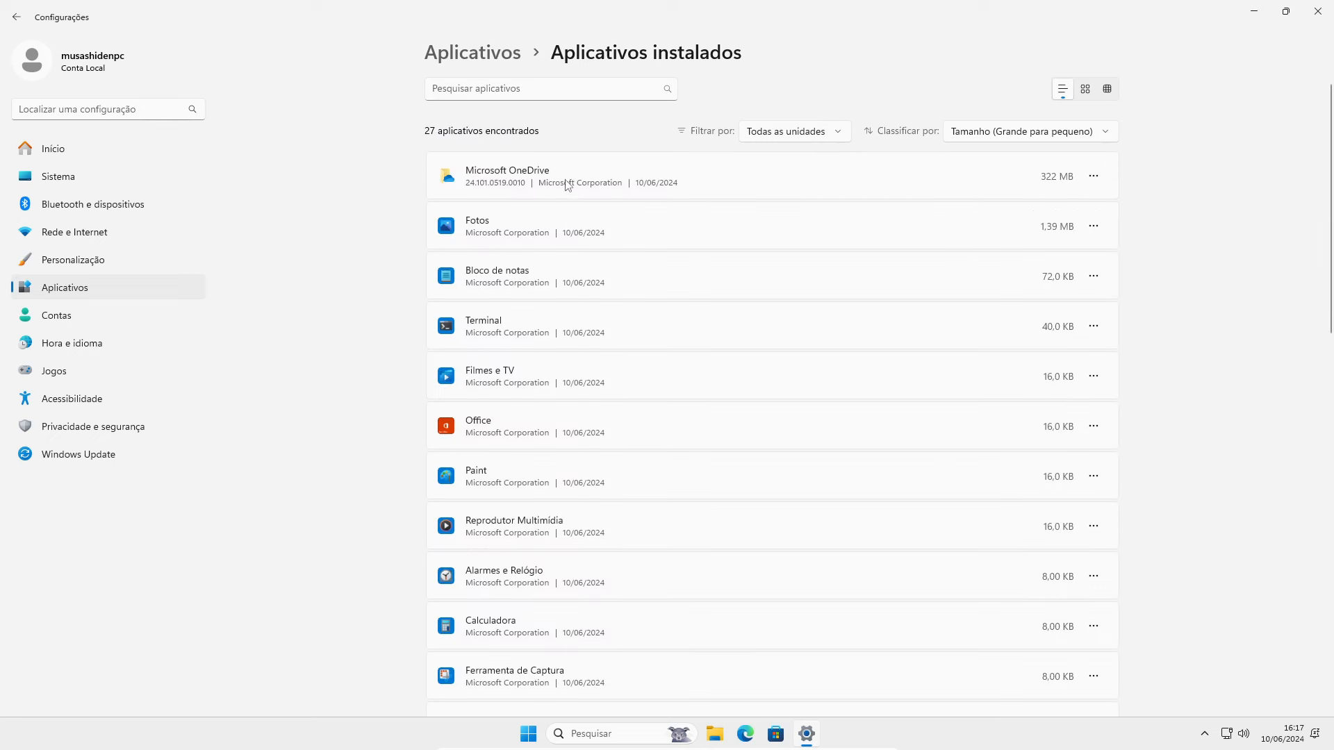
{"action": "left_click", "coordinate": [1094, 177]}
{"action": "left_click", "coordinate": [963, 232]}
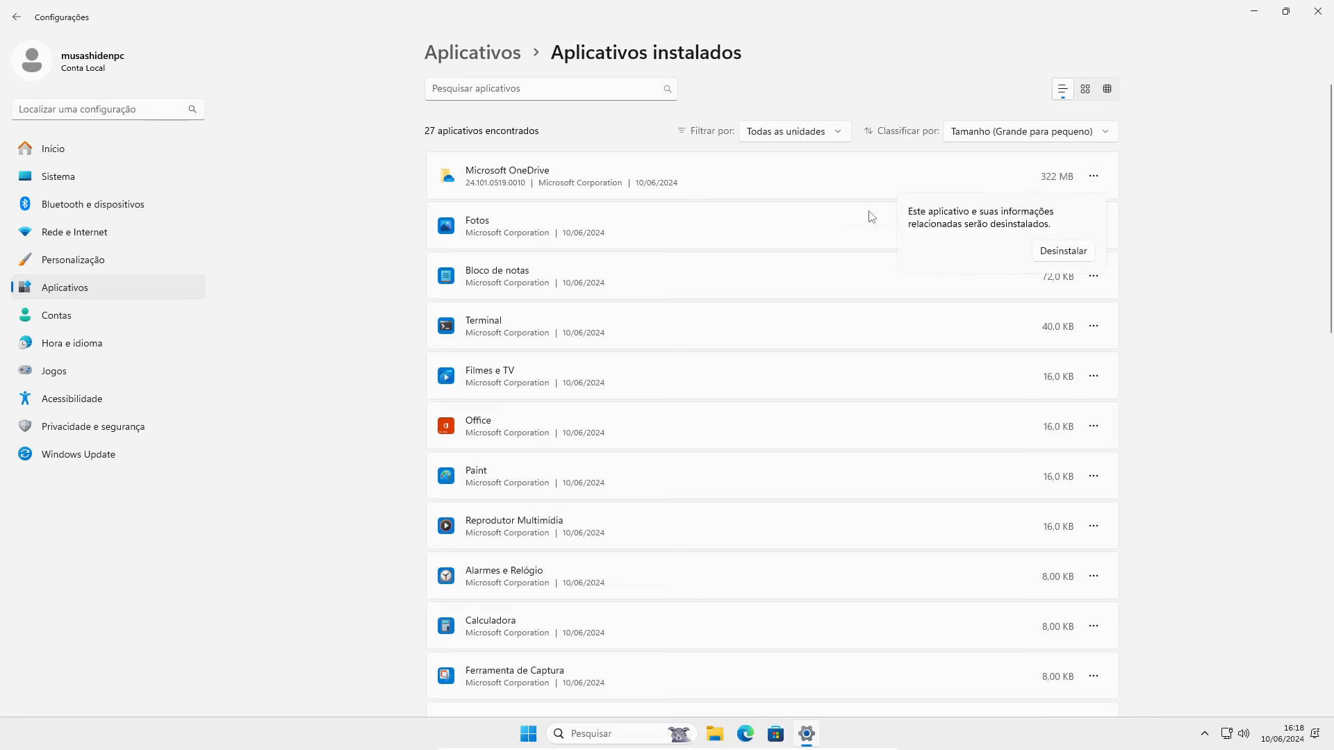
{"action": "left_click", "coordinate": [1065, 253]}
{"action": "scroll", "coordinate": [632, 321], "scroll_direction": "down", "scroll_amount": 10}
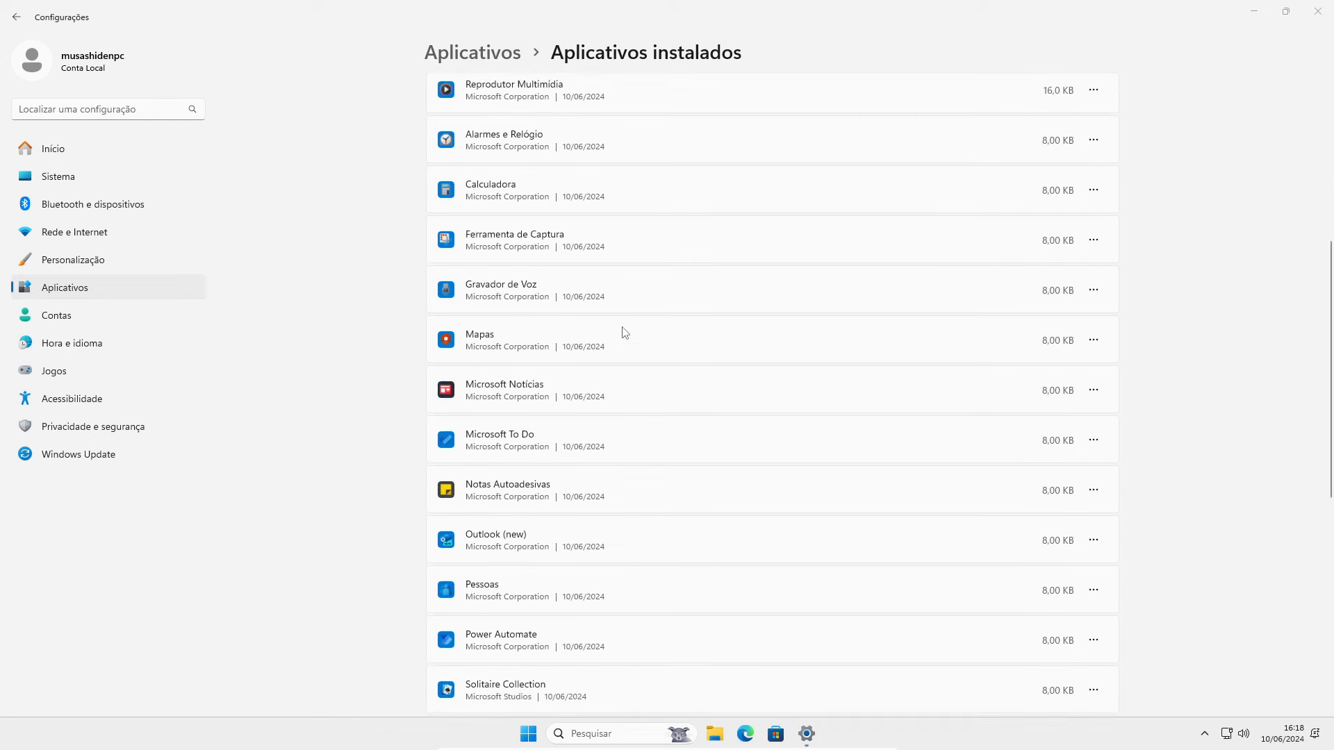
{"action": "scroll", "coordinate": [620, 335], "scroll_direction": "up", "scroll_amount": 10}
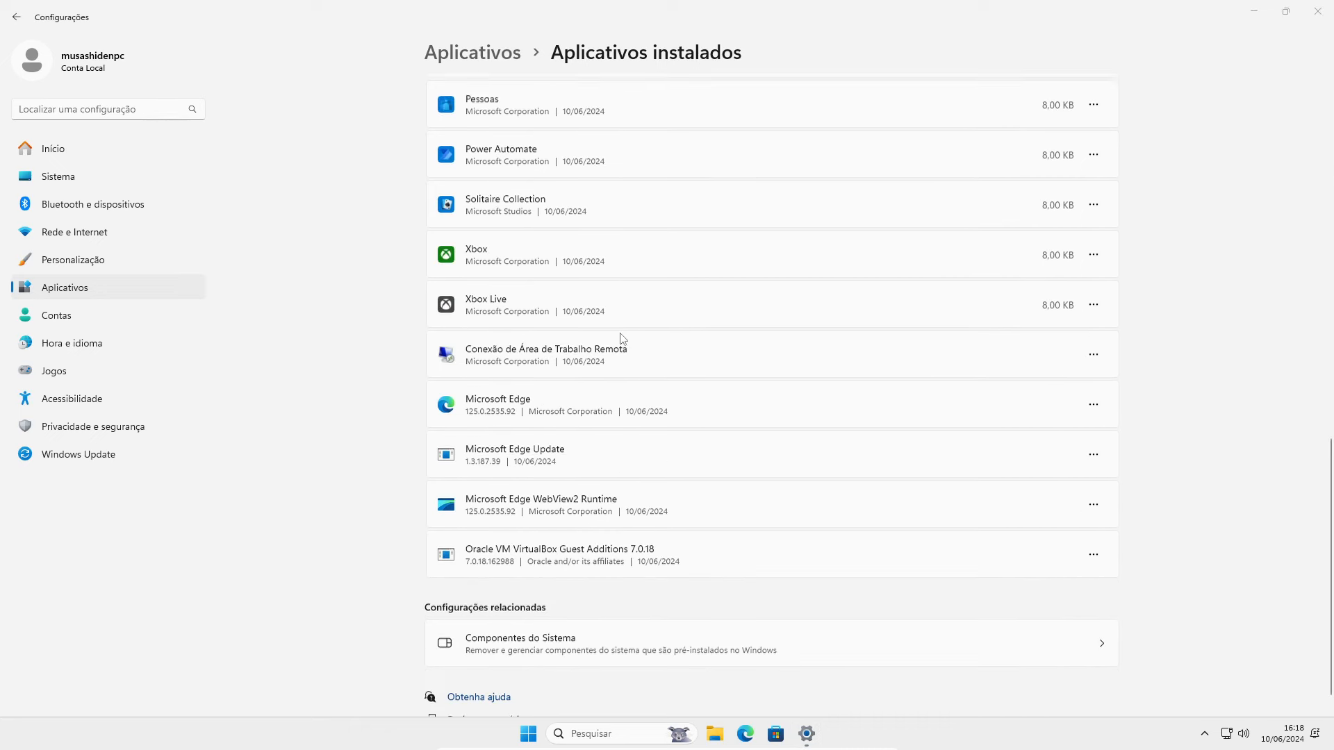
Set Compartilhar entre dispositivos to Desativado in Configurações avançadas dos aplicativos.
{"action": "left_click", "coordinate": [90, 291]}
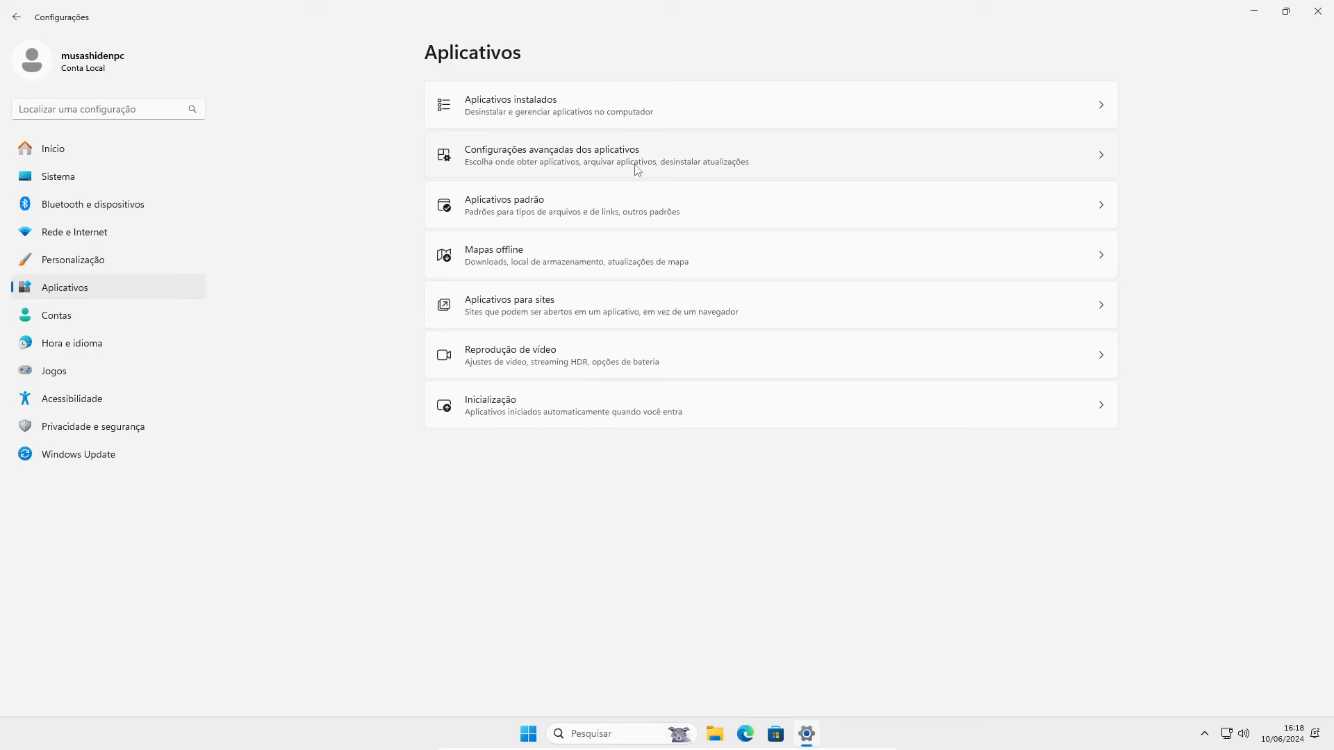
{"action": "left_click", "coordinate": [614, 155]}
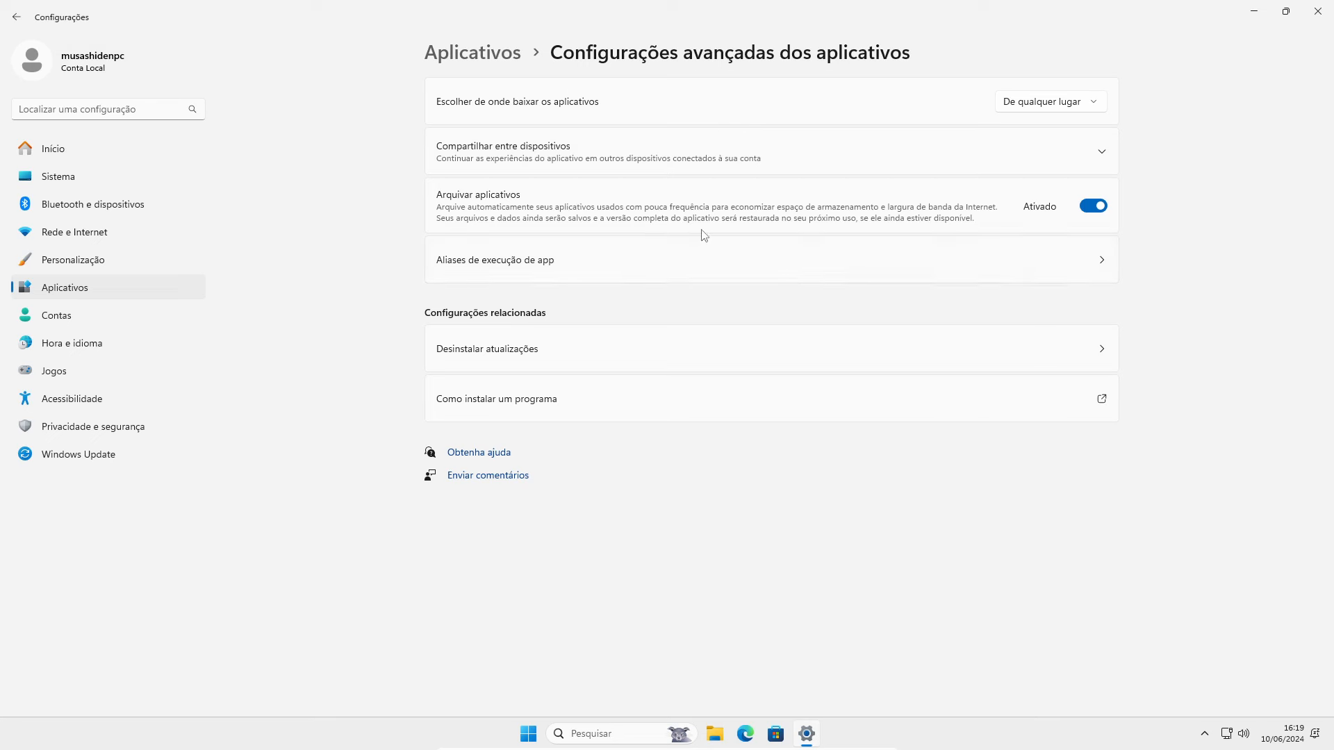
{"action": "left_click", "coordinate": [1103, 158]}
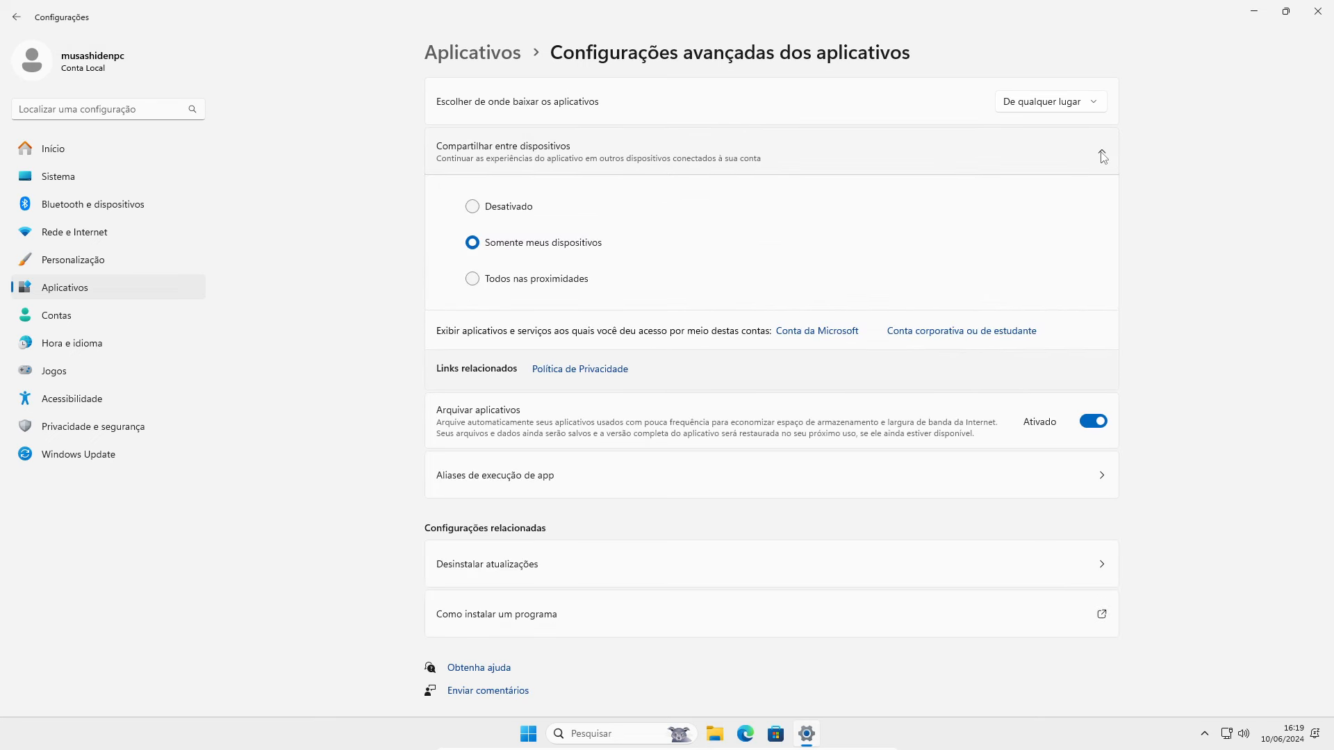
{"action": "left_click", "coordinate": [495, 208]}
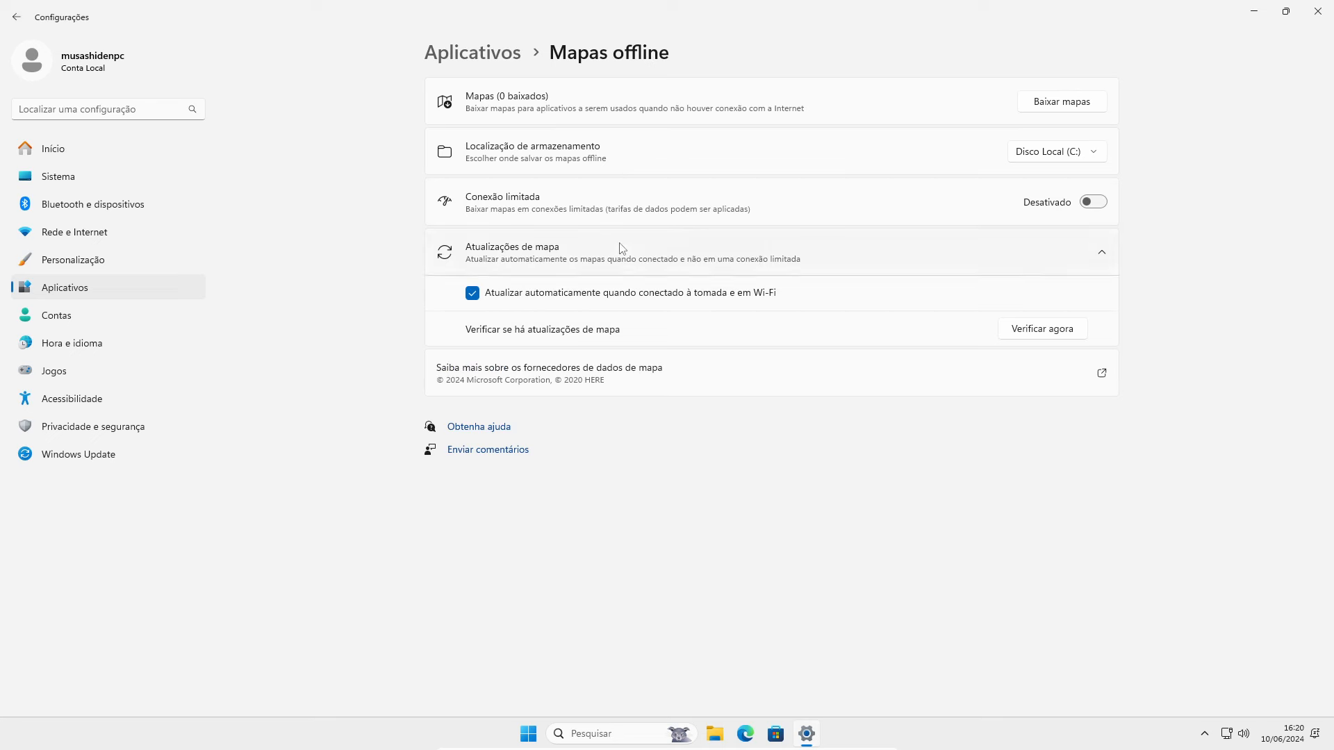
Turn off automatic map updates when plugged in and on Wi-Fi in Mapas offline, returning to Aplicativos.
{"action": "left_click", "coordinate": [561, 308]}
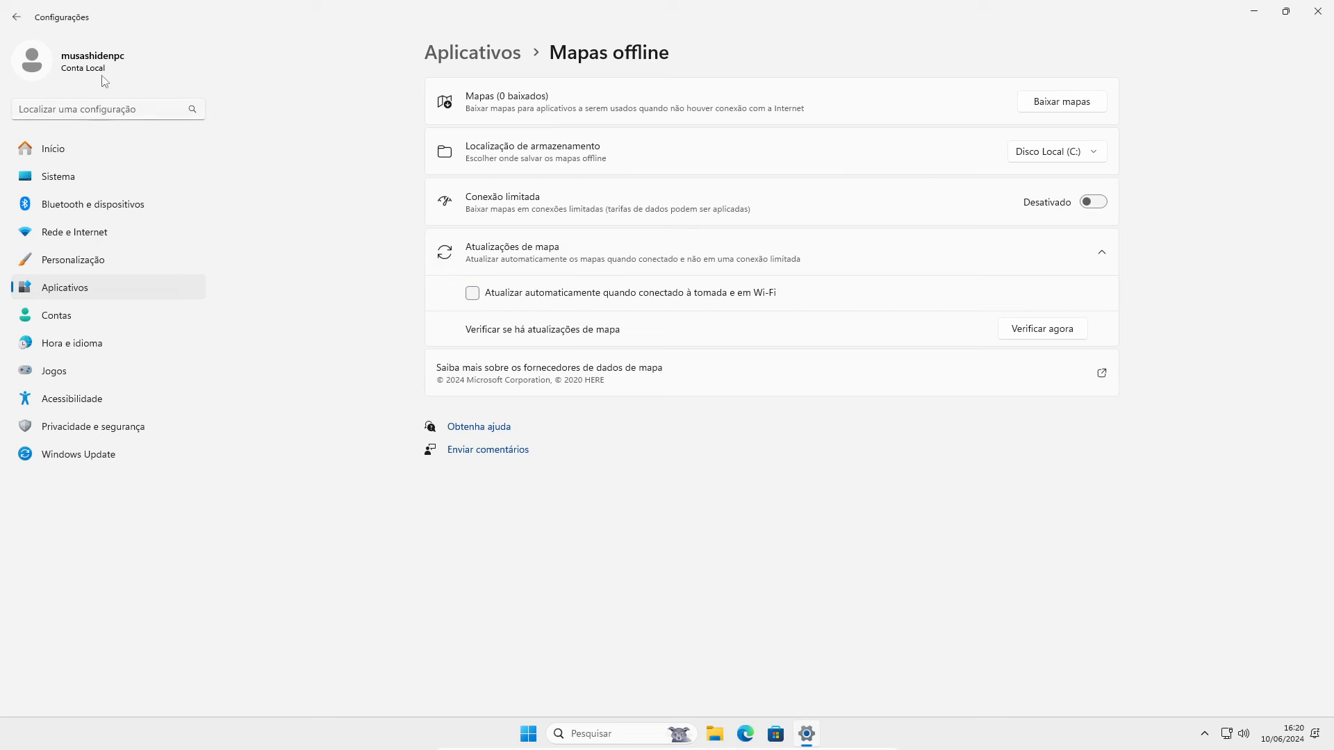
{"action": "left_click", "coordinate": [21, 18]}
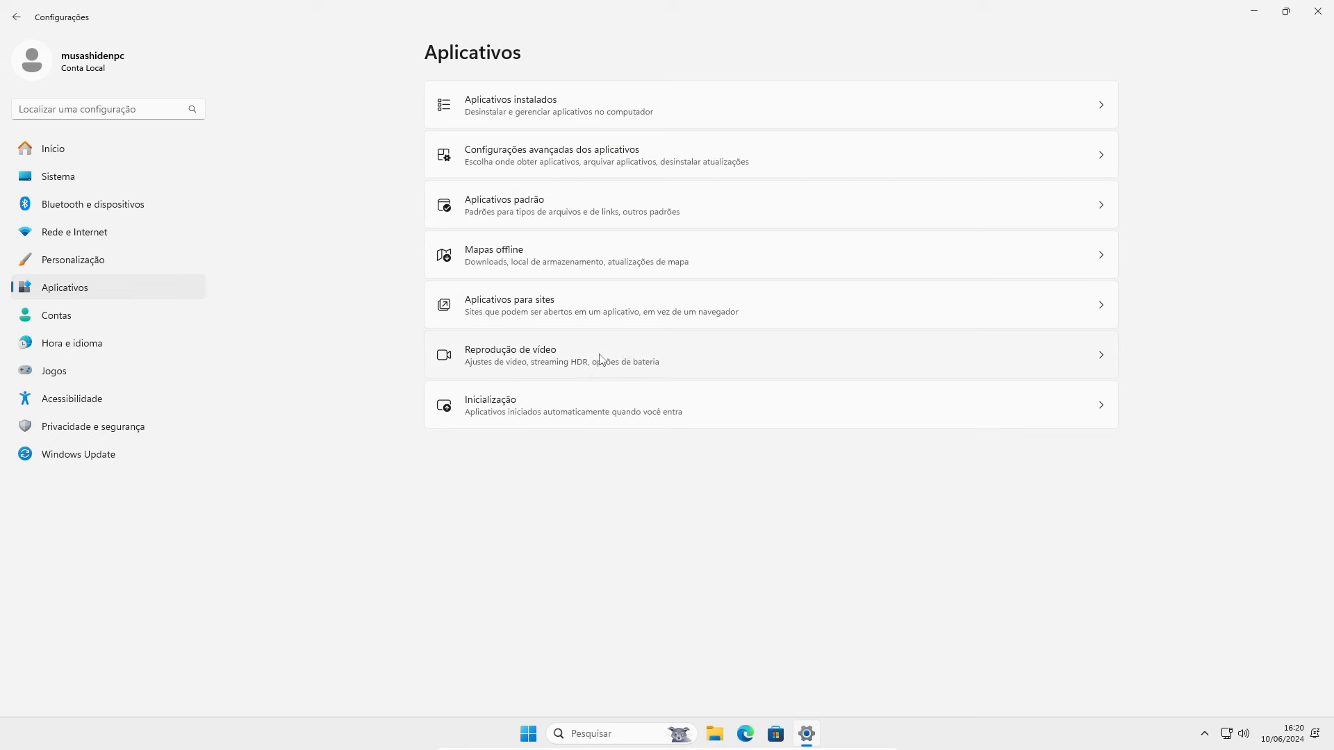
Check the Reprodução de vídeo settings and the related HDR page for supported display features.
{"action": "left_click", "coordinate": [617, 343]}
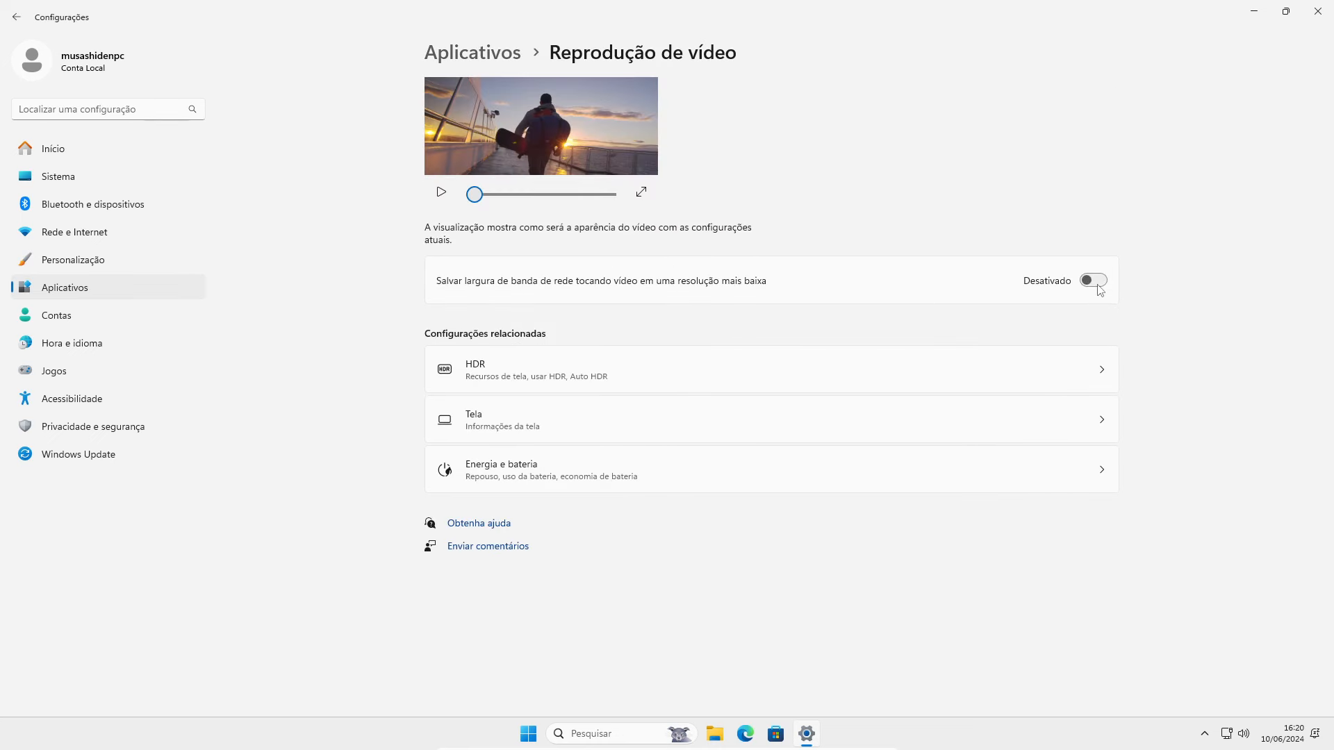
{"action": "left_click", "coordinate": [15, 19]}
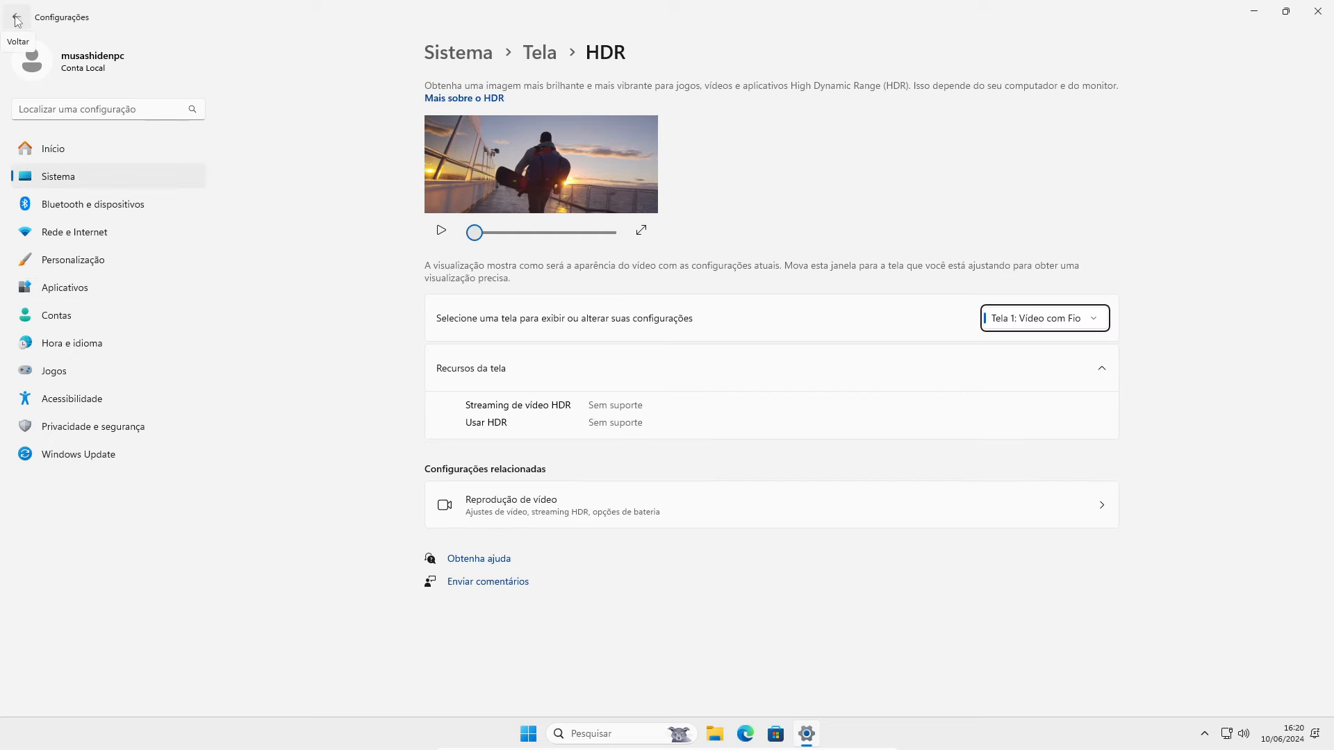
{"action": "left_click", "coordinate": [15, 19]}
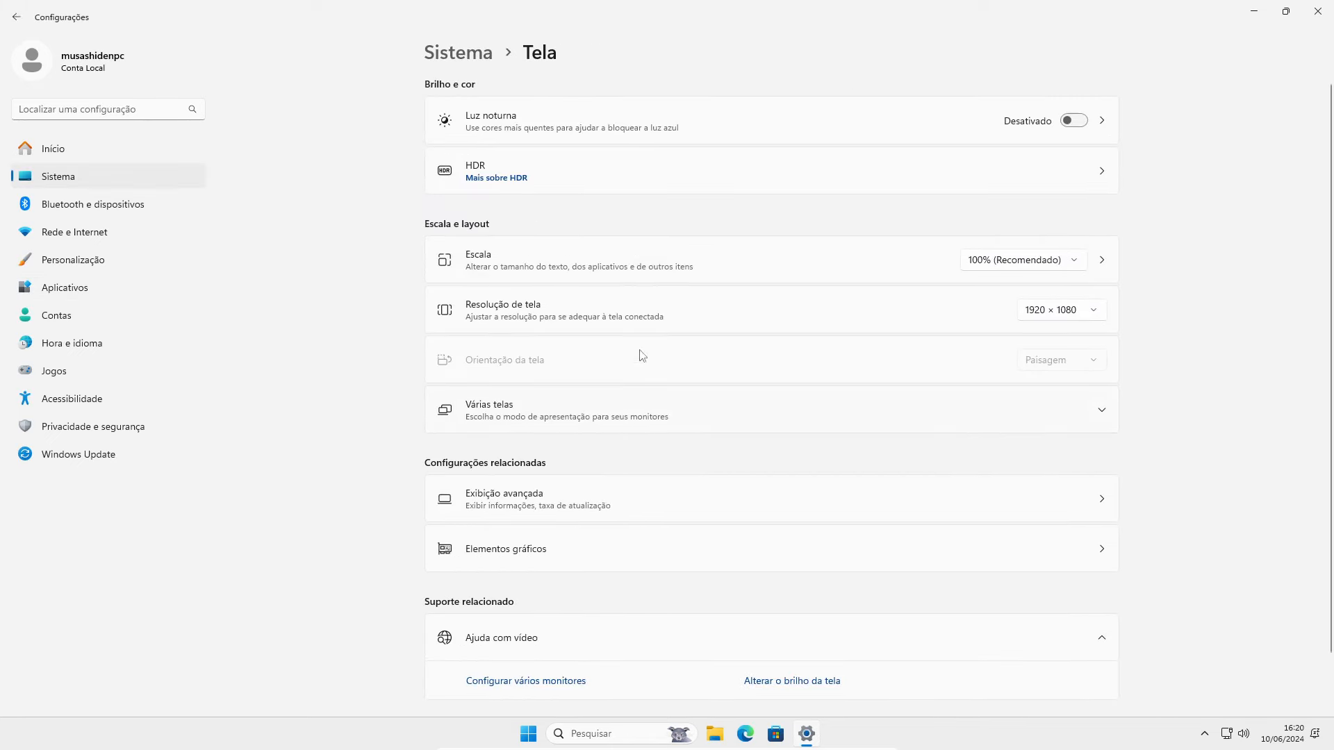
Turn off automatic startup for Microsoft Edge in the Inicialização settings of Aplicativos.
{"action": "left_click", "coordinate": [573, 412]}
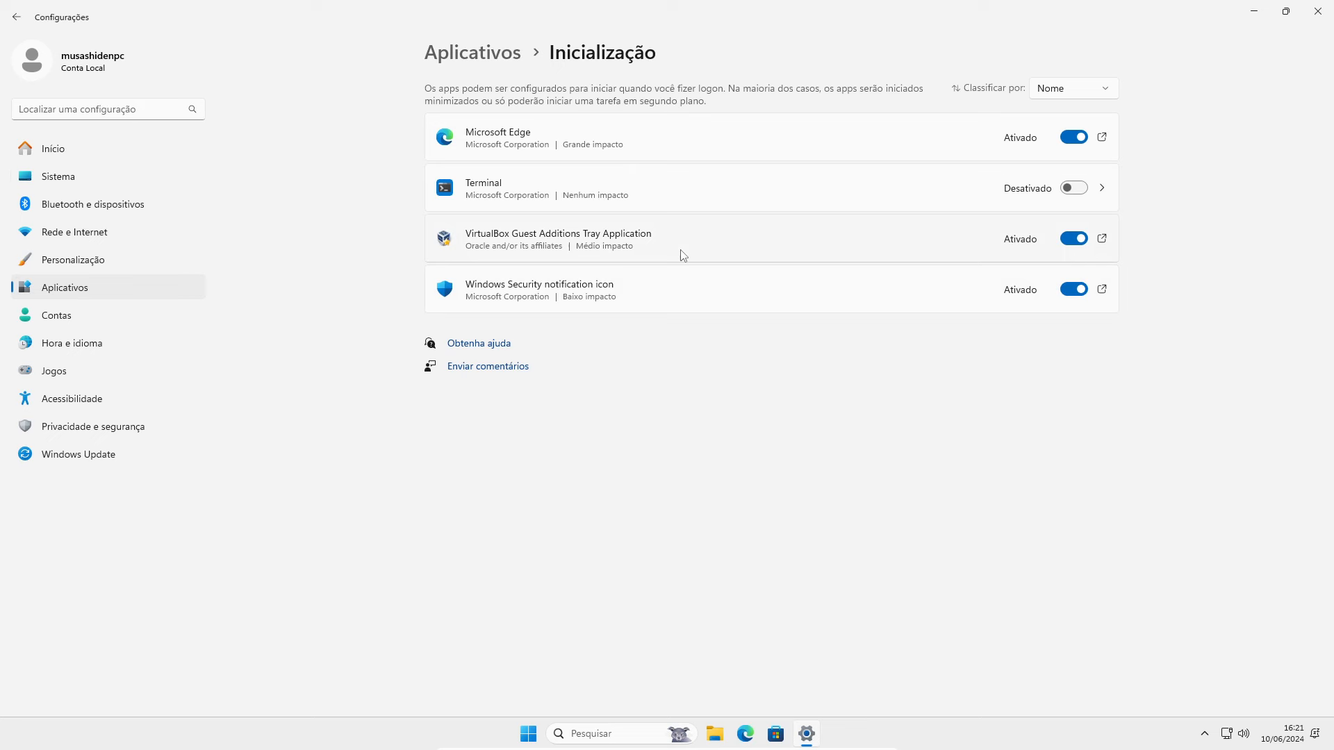
{"action": "left_click", "coordinate": [1075, 137]}
Turn off Permitir que seu controle abra a Xbox Game Bar in Jogos and check the Modo de Jogo settings.
{"action": "left_click", "coordinate": [63, 150]}
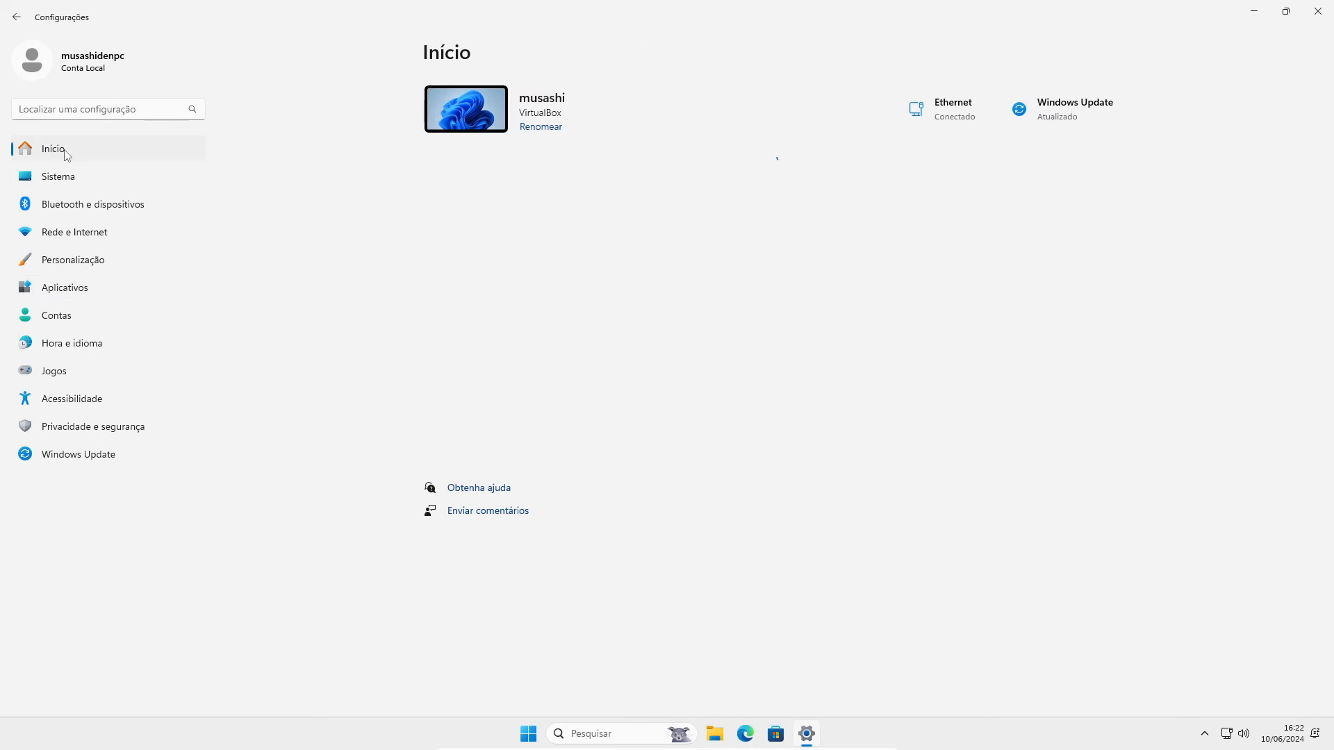
{"action": "left_click", "coordinate": [53, 375]}
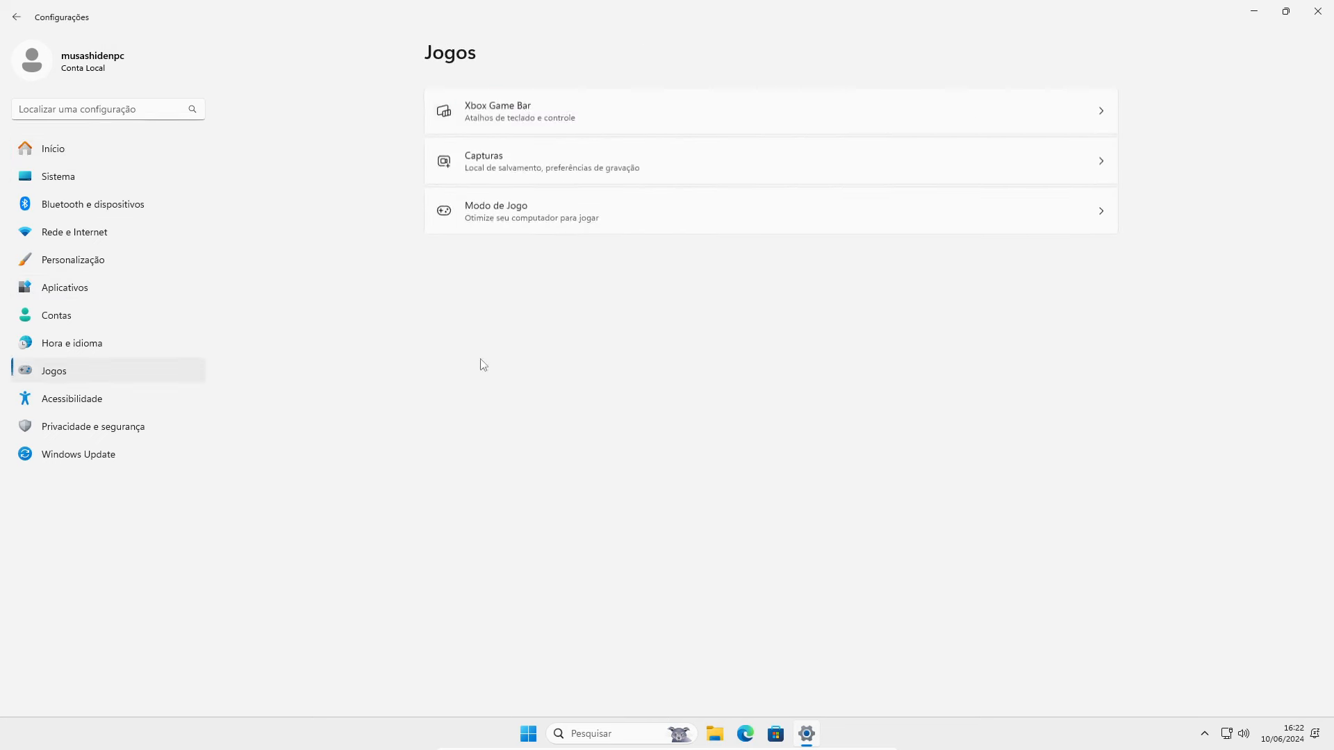
{"action": "left_click", "coordinate": [620, 109]}
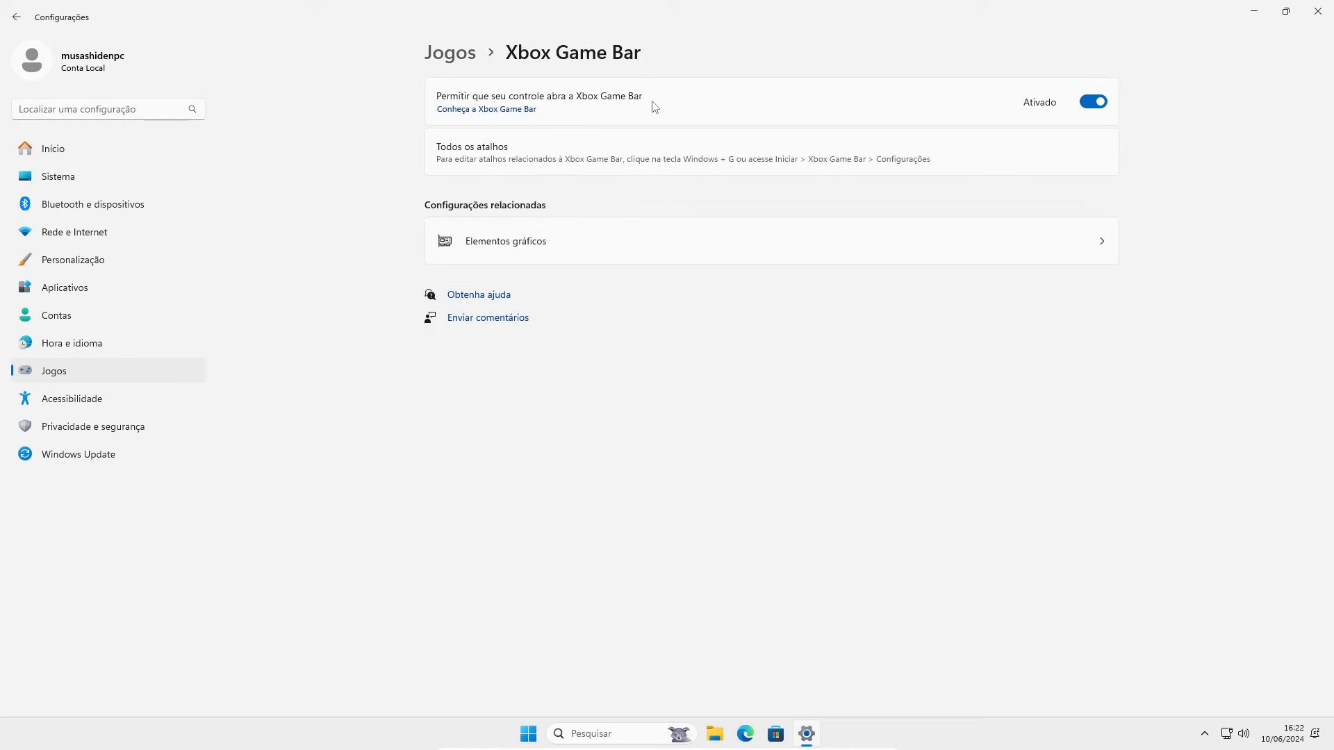
{"action": "left_click", "coordinate": [1096, 108]}
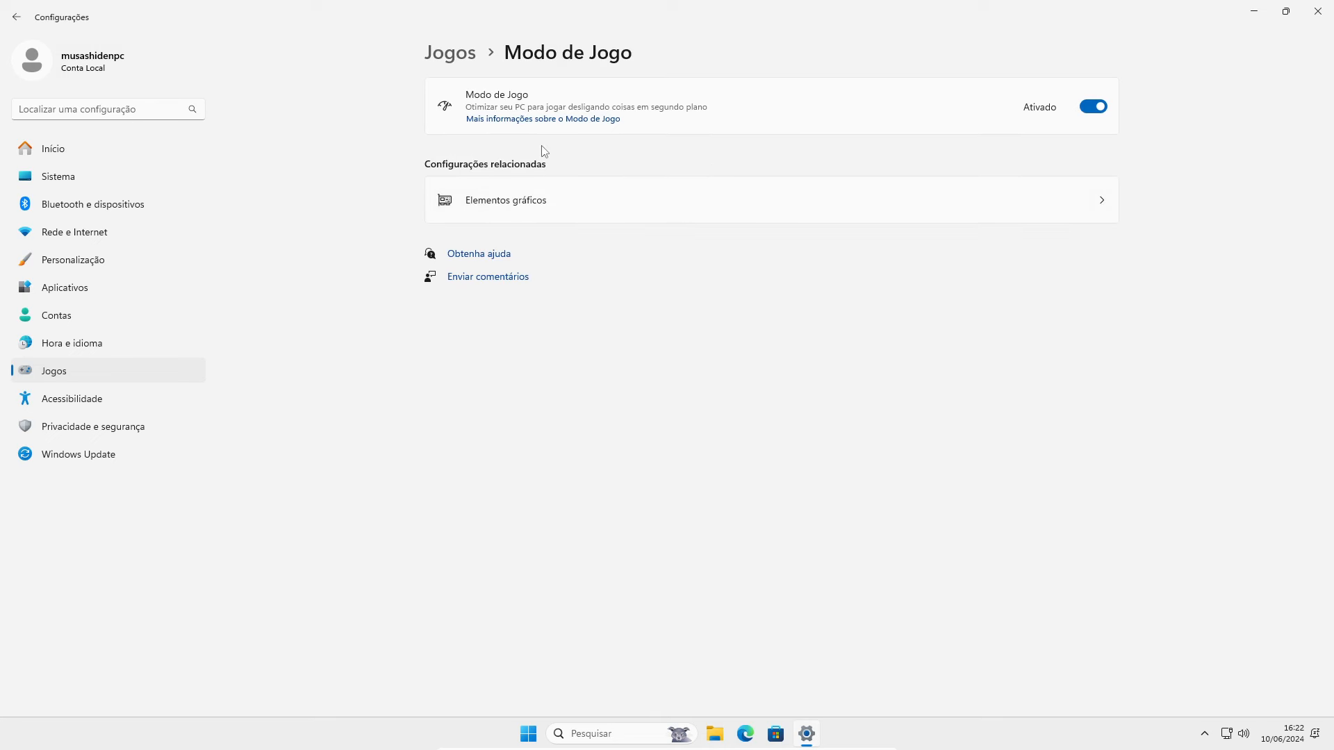
{"action": "left_click", "coordinate": [16, 16]}
{"action": "left_click", "coordinate": [16, 17]}
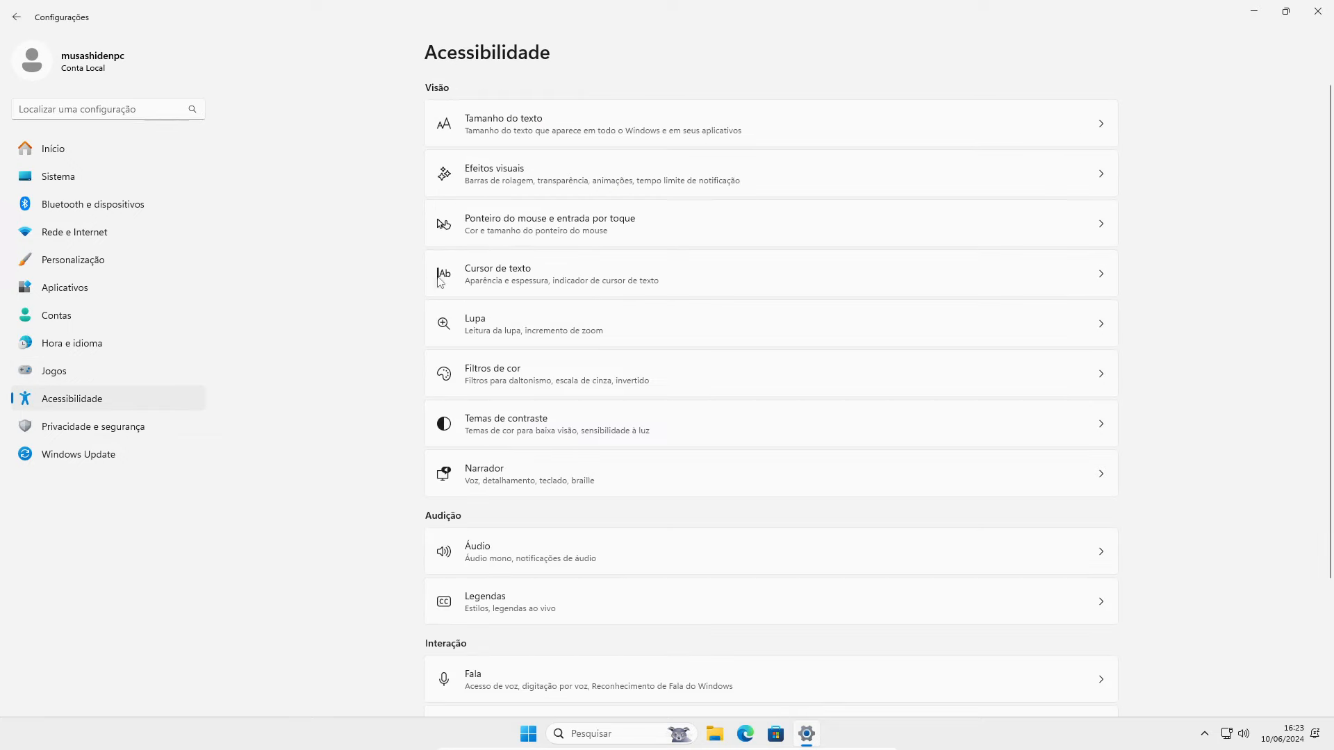
In Acessibilidade, turn off Efeitos de animação under Efeitos visuais and Atalho do teclado para o Narrador under Narrador.
{"action": "left_click", "coordinate": [559, 185]}
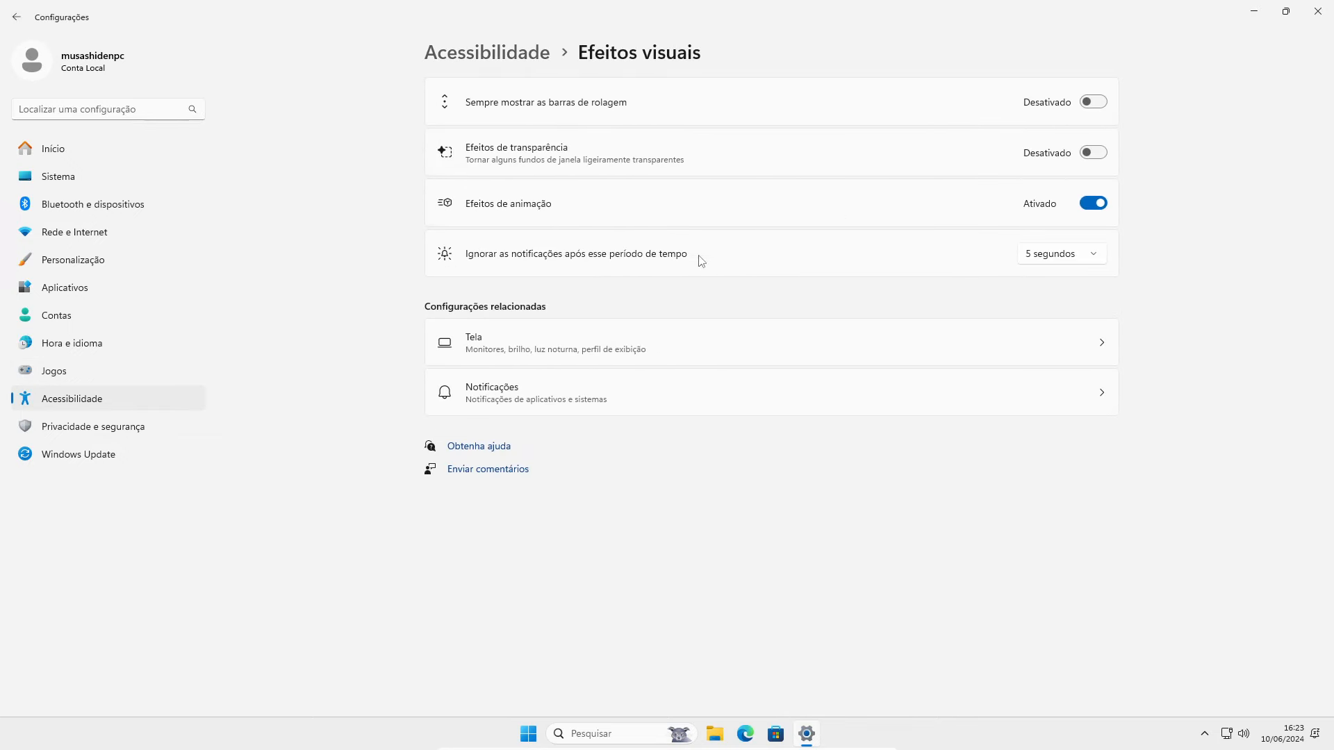
{"action": "left_click", "coordinate": [1096, 205]}
{"action": "left_click", "coordinate": [18, 9]}
{"action": "left_click", "coordinate": [623, 321]}
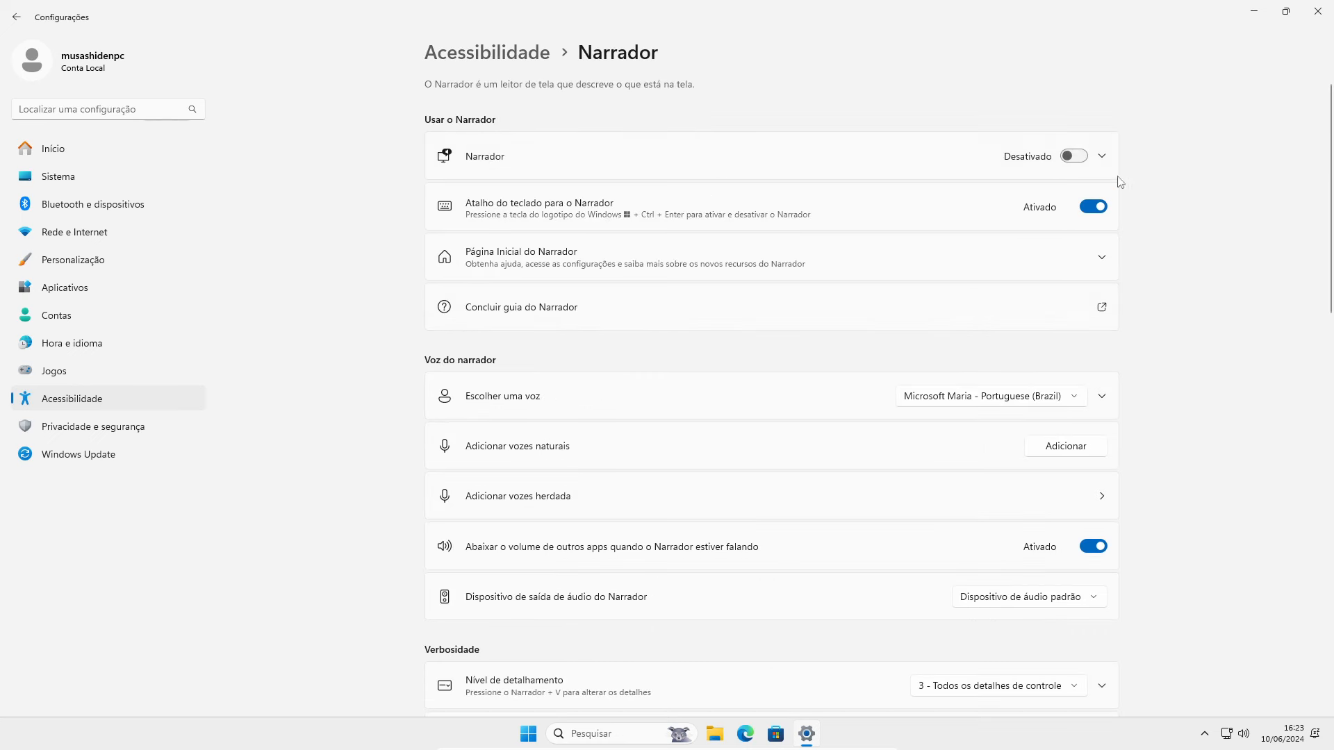
{"action": "left_click", "coordinate": [1098, 208]}
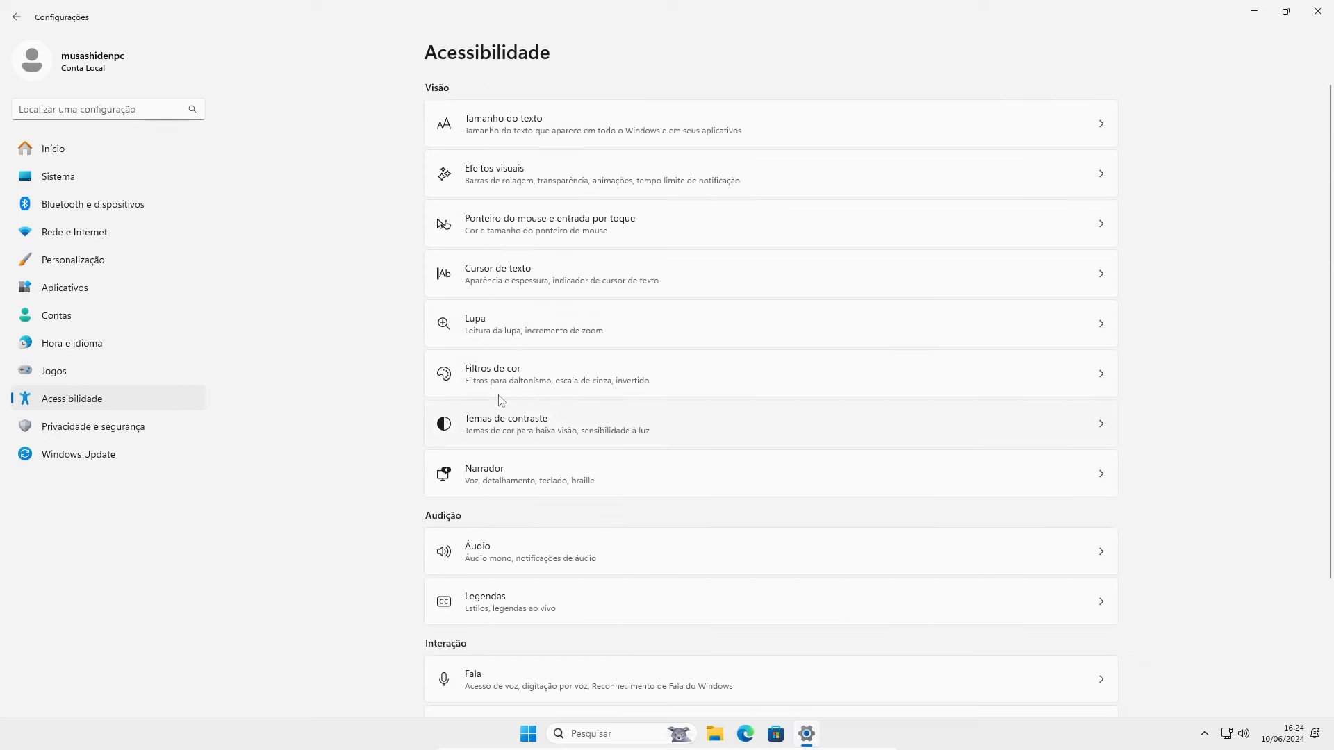
Review the Fala and Teclado accessibility settings for features that are still enabled.
{"action": "scroll", "coordinate": [668, 346], "scroll_direction": "down", "scroll_amount": 3}
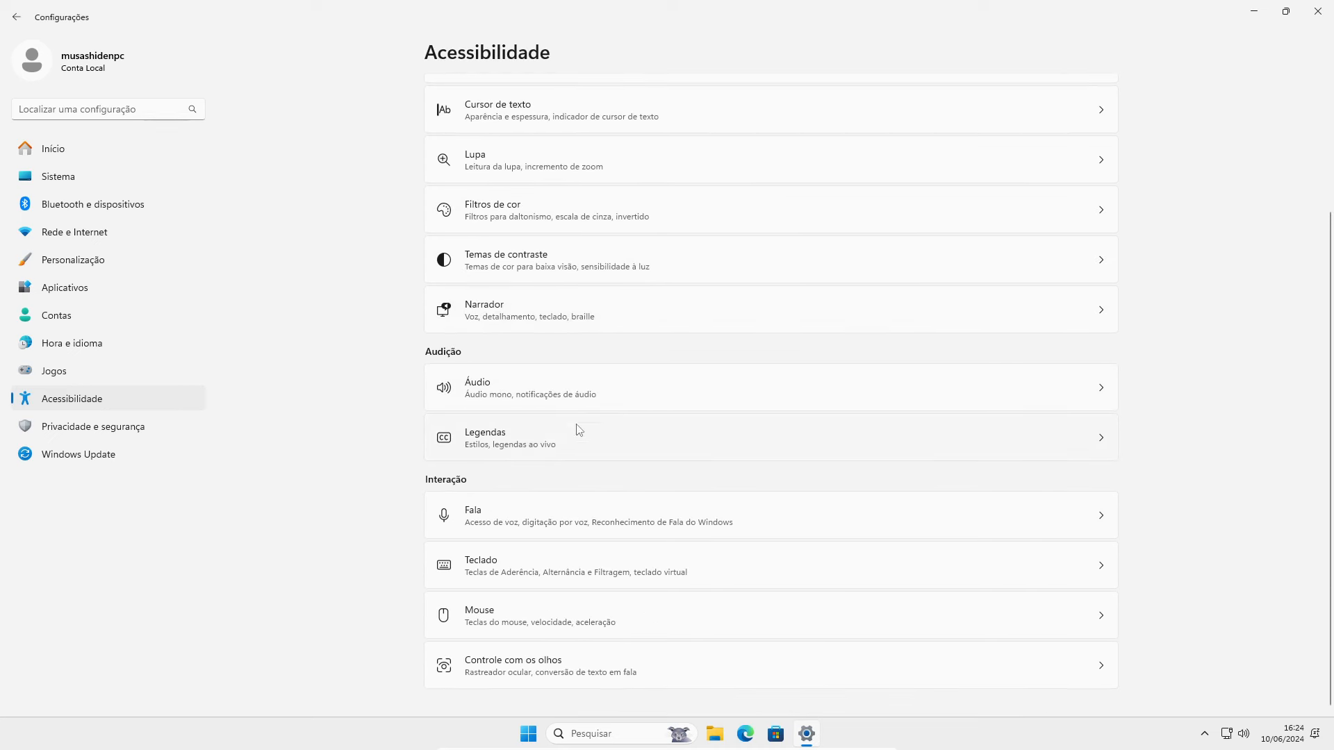
{"action": "left_click", "coordinate": [568, 509]}
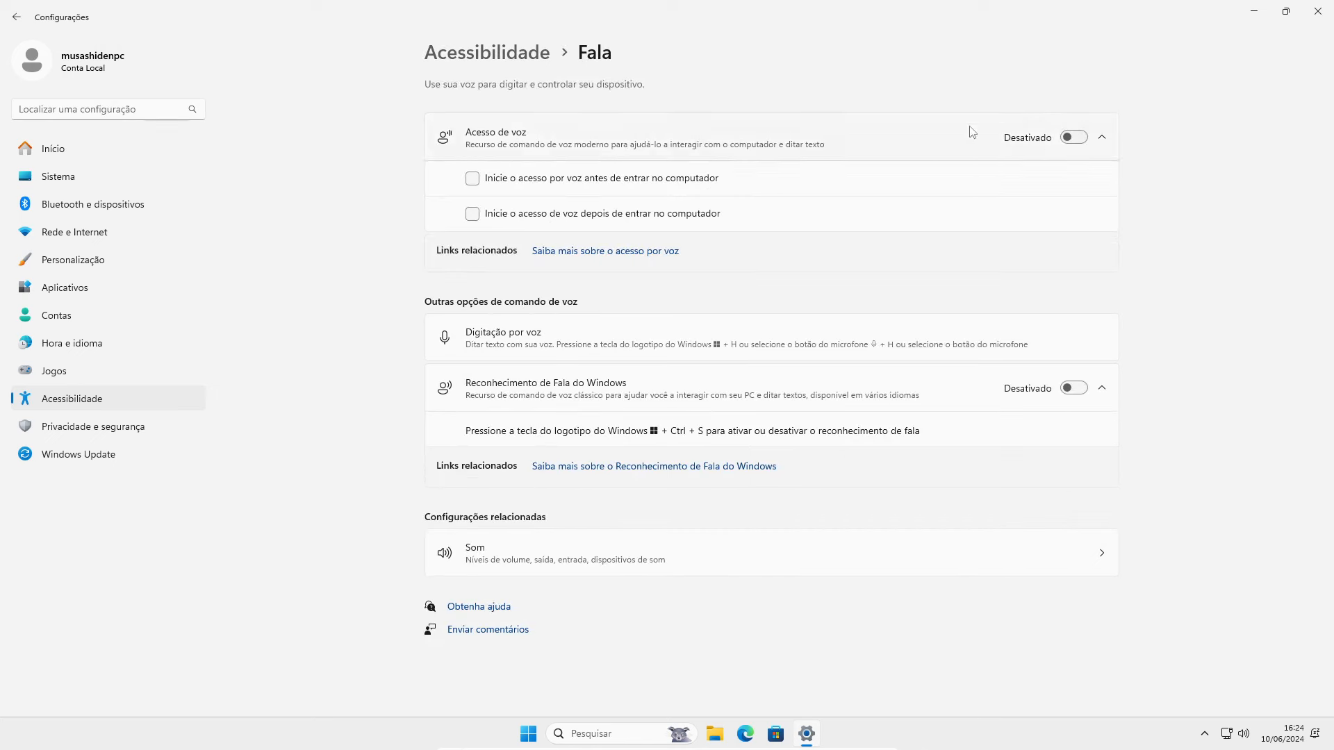
{"action": "left_click", "coordinate": [16, 23]}
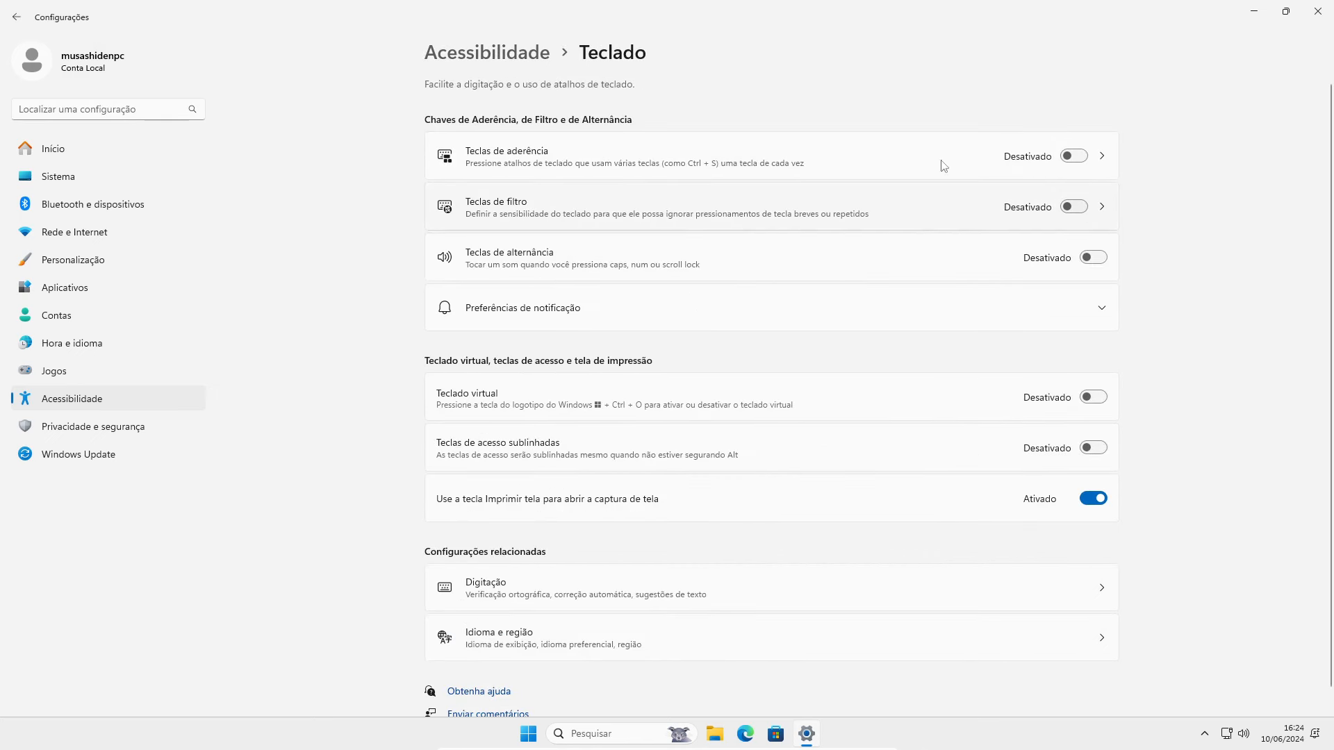
{"action": "left_click", "coordinate": [25, 10]}
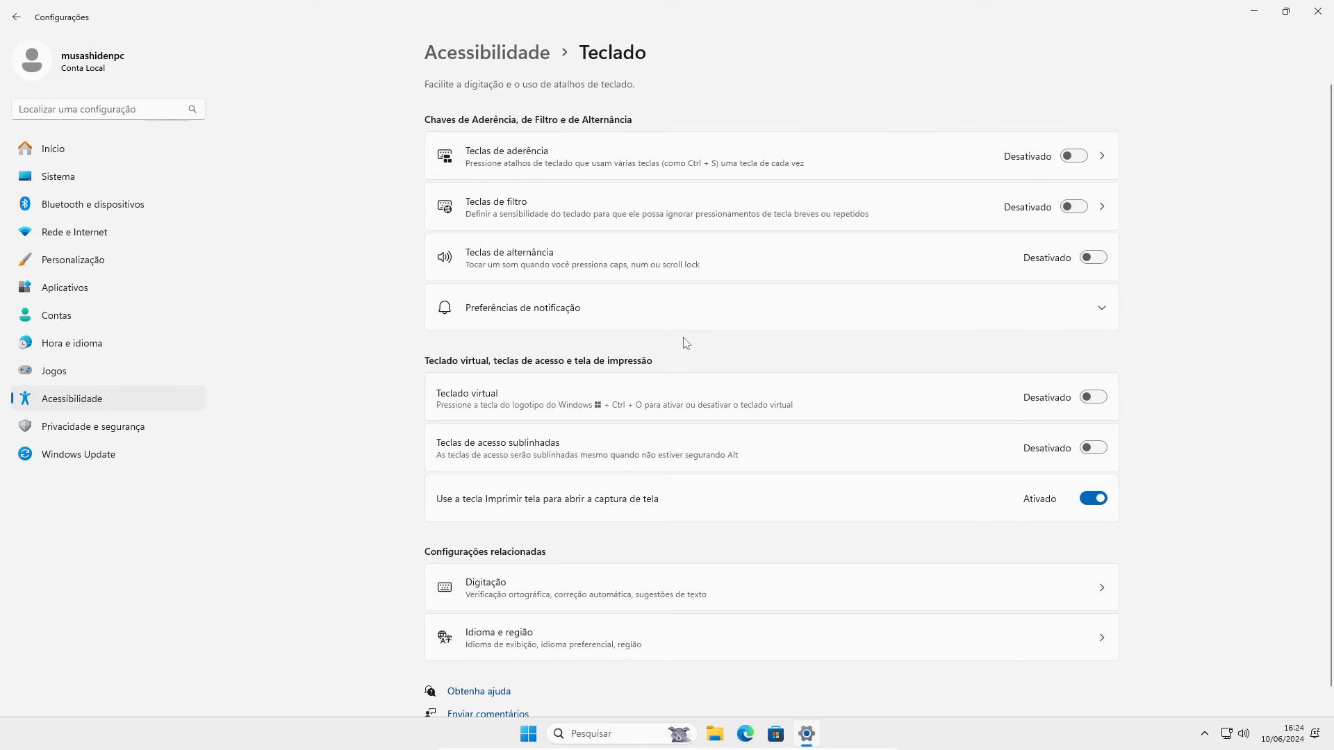
{"action": "left_click", "coordinate": [570, 659]}
{"action": "left_click", "coordinate": [111, 404]}
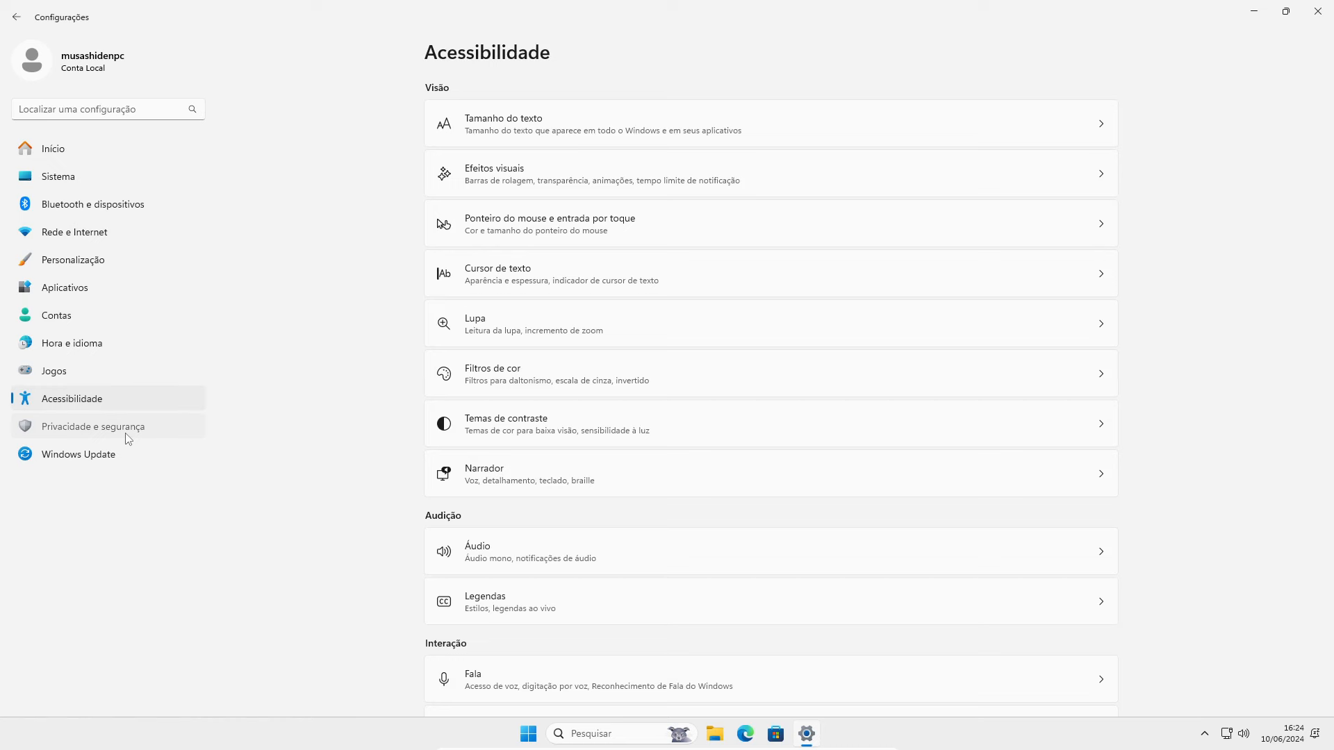
In Privacidade e segurança, check Controle por Voz and set Frequência de comentários to Nunca in Diagnóstico e comentários.
{"action": "left_click", "coordinate": [127, 435]}
{"action": "left_click", "coordinate": [777, 317]}
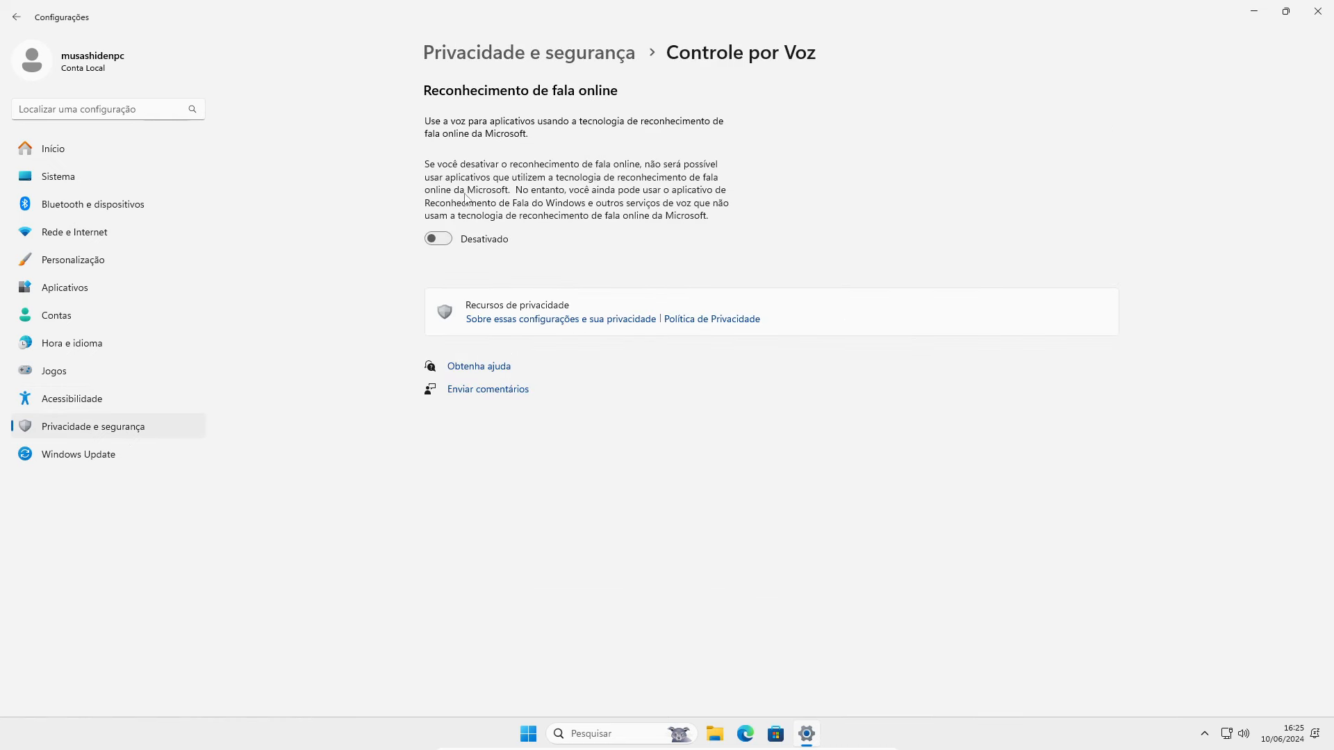
{"action": "left_click", "coordinate": [16, 17]}
{"action": "left_click", "coordinate": [597, 408]}
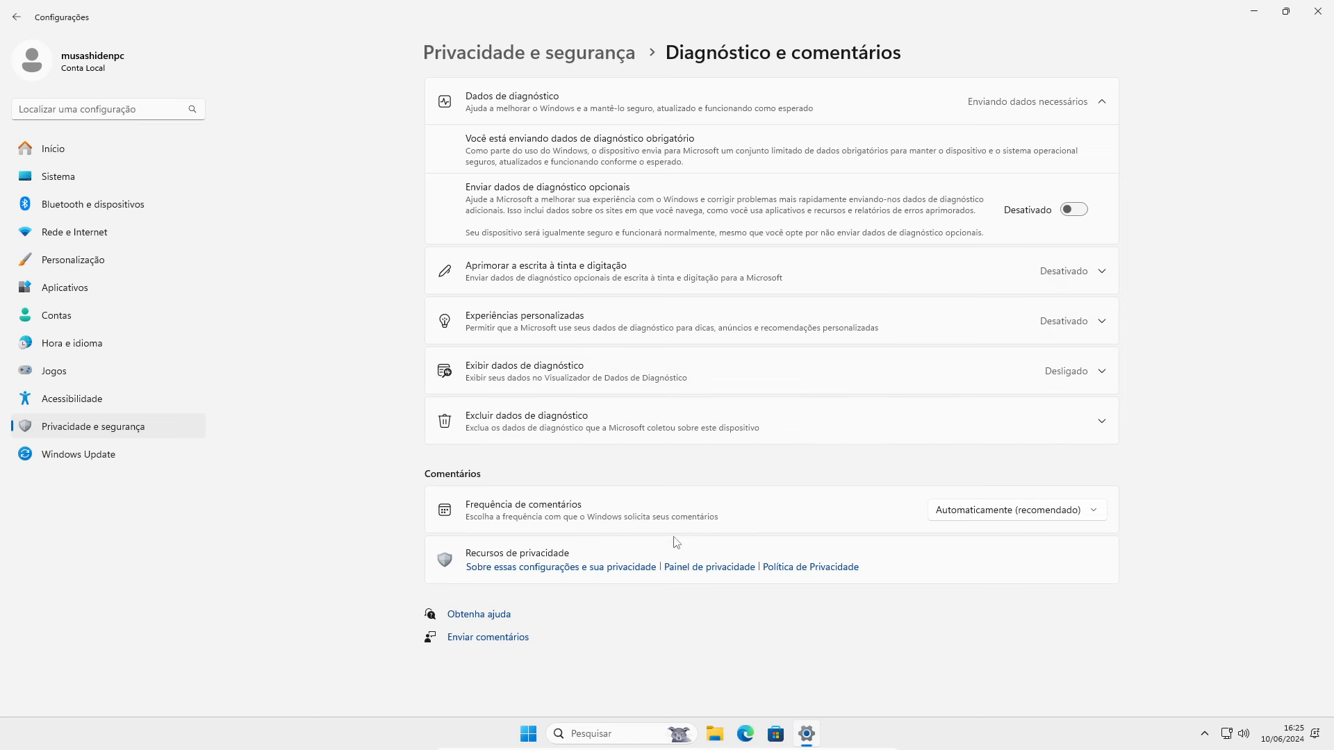
{"action": "left_click", "coordinate": [1028, 515]}
{"action": "left_click", "coordinate": [960, 618]}
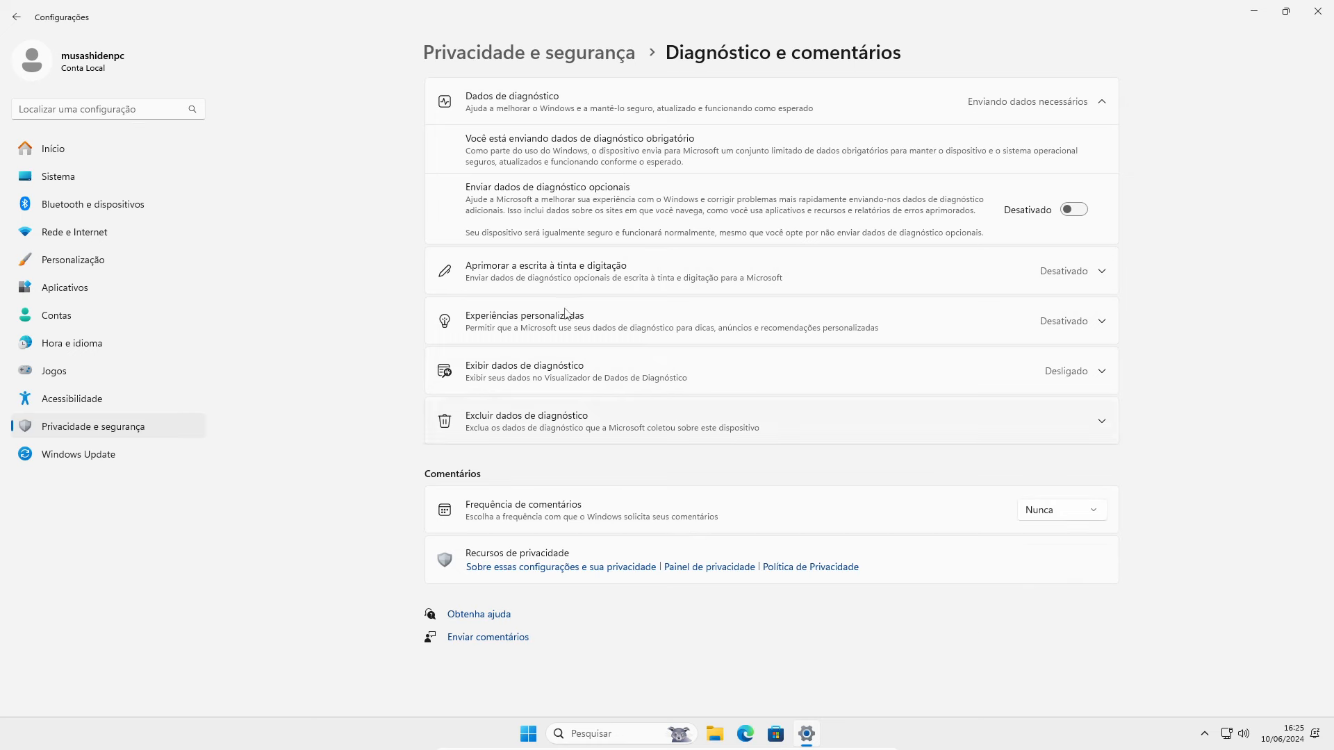
{"action": "left_click", "coordinate": [17, 18]}
{"action": "left_click", "coordinate": [19, 23]}
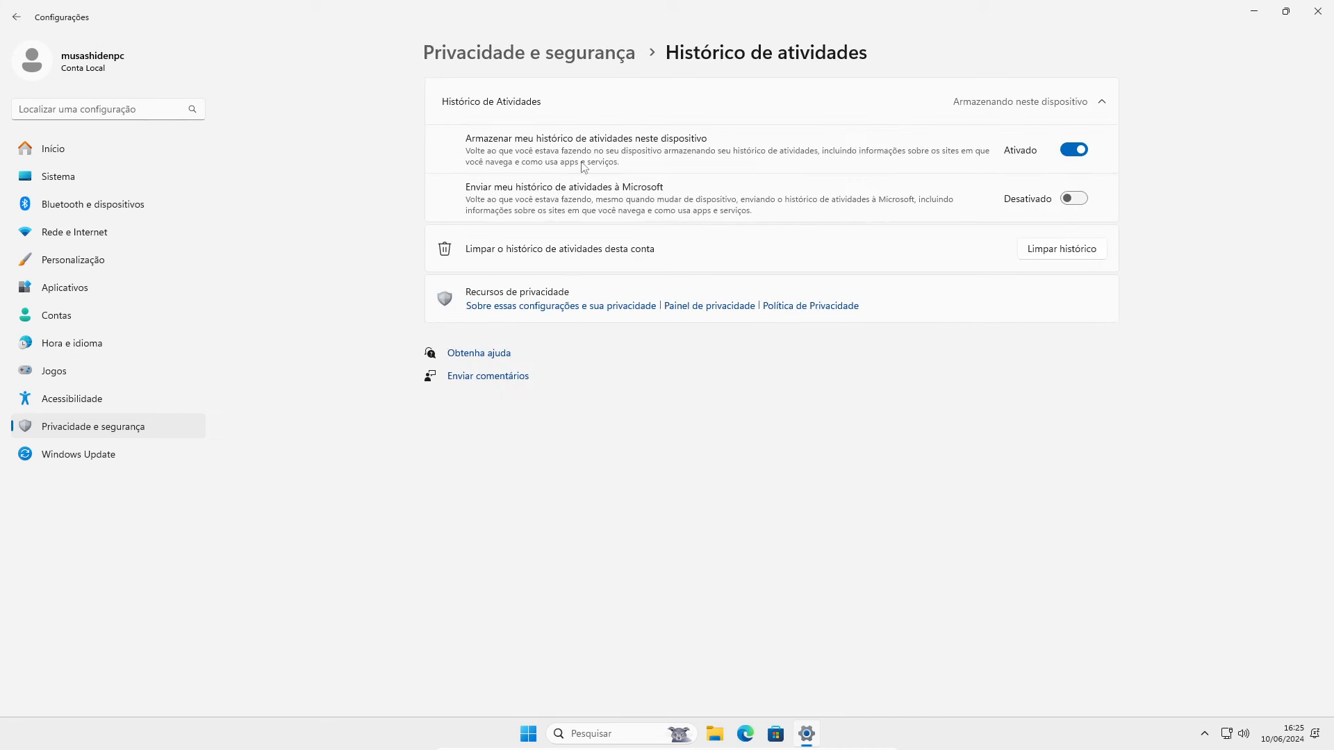
Turn off Armazenar meu histórico de atividades neste dispositivo and clear this account's activity history.
{"action": "left_click", "coordinate": [1075, 151]}
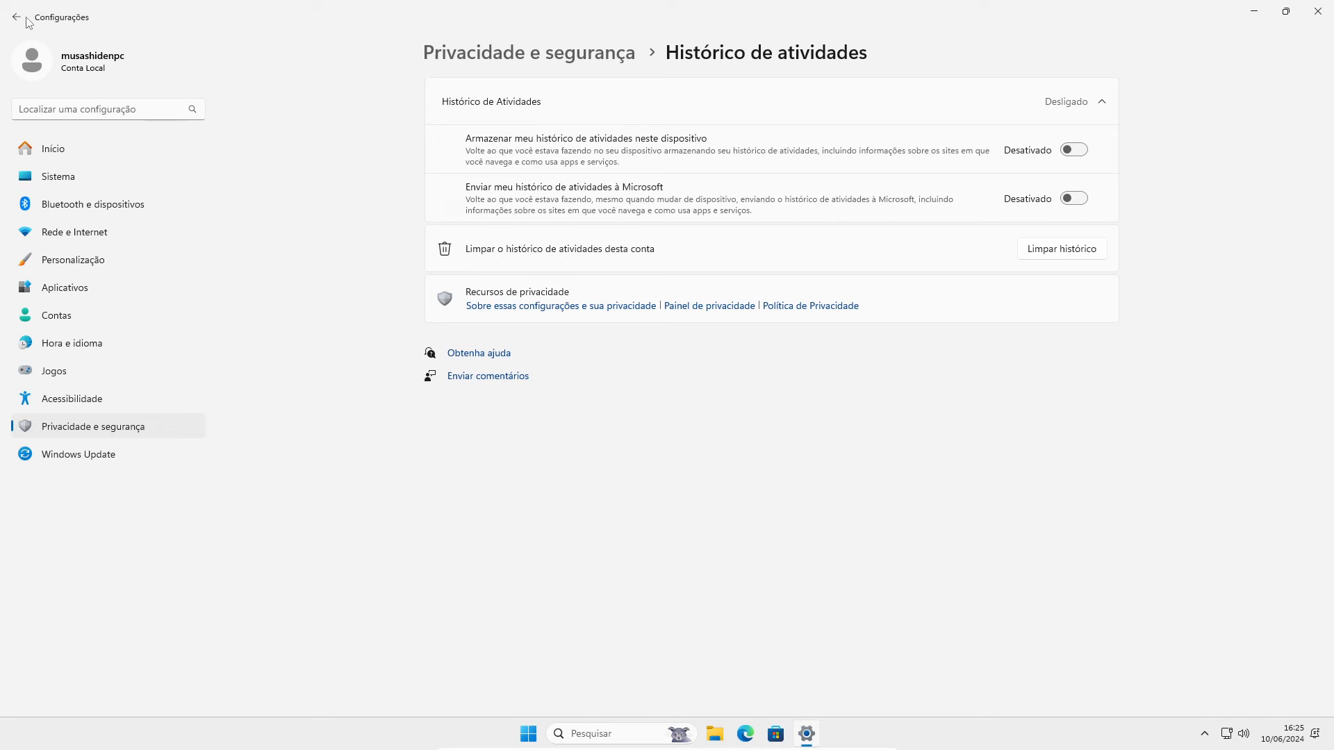
{"action": "left_click", "coordinate": [1063, 254]}
{"action": "left_click", "coordinate": [555, 410]}
{"action": "left_click", "coordinate": [16, 17]}
In Permissões de pesquisa, set Pesquisa Segura to Desativado and turn off cloud content search for Microsoft and work or school accounts.
{"action": "left_click", "coordinate": [686, 519]}
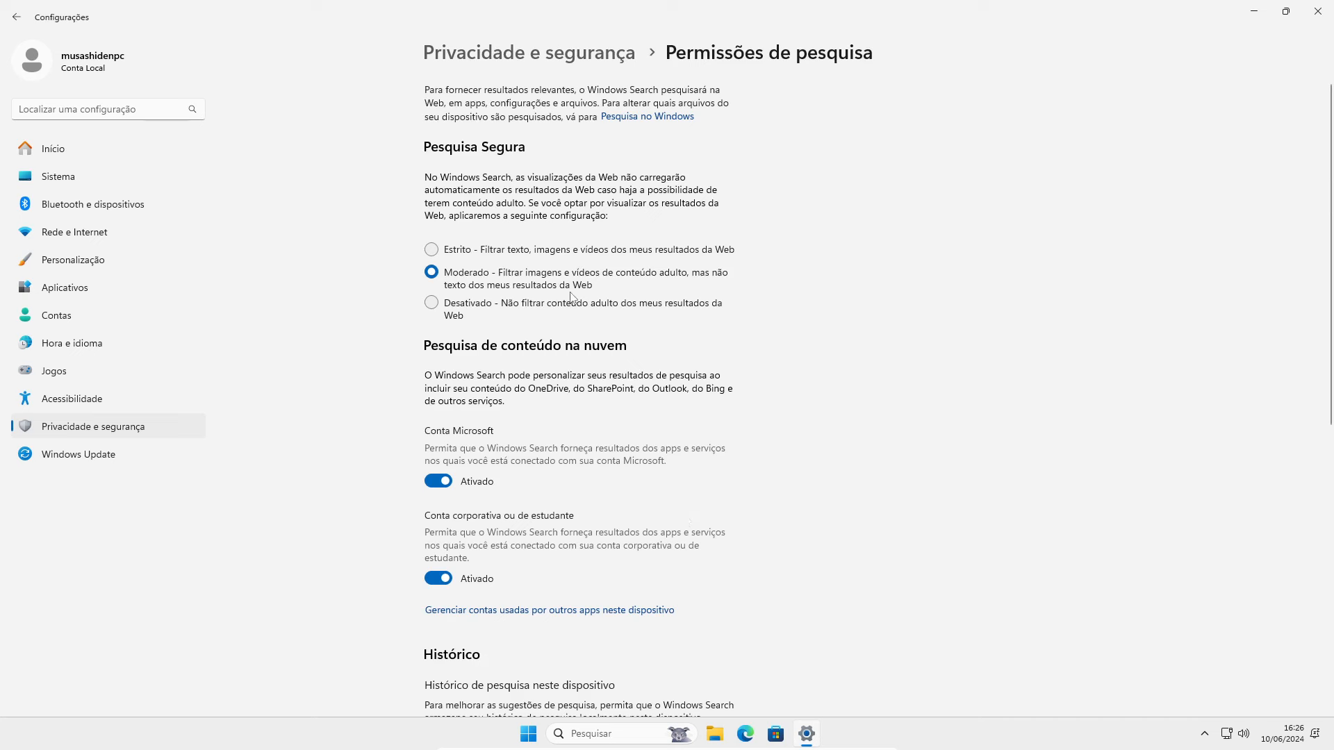
{"action": "left_click", "coordinate": [476, 312]}
{"action": "scroll", "coordinate": [660, 281], "scroll_direction": "down", "scroll_amount": 2}
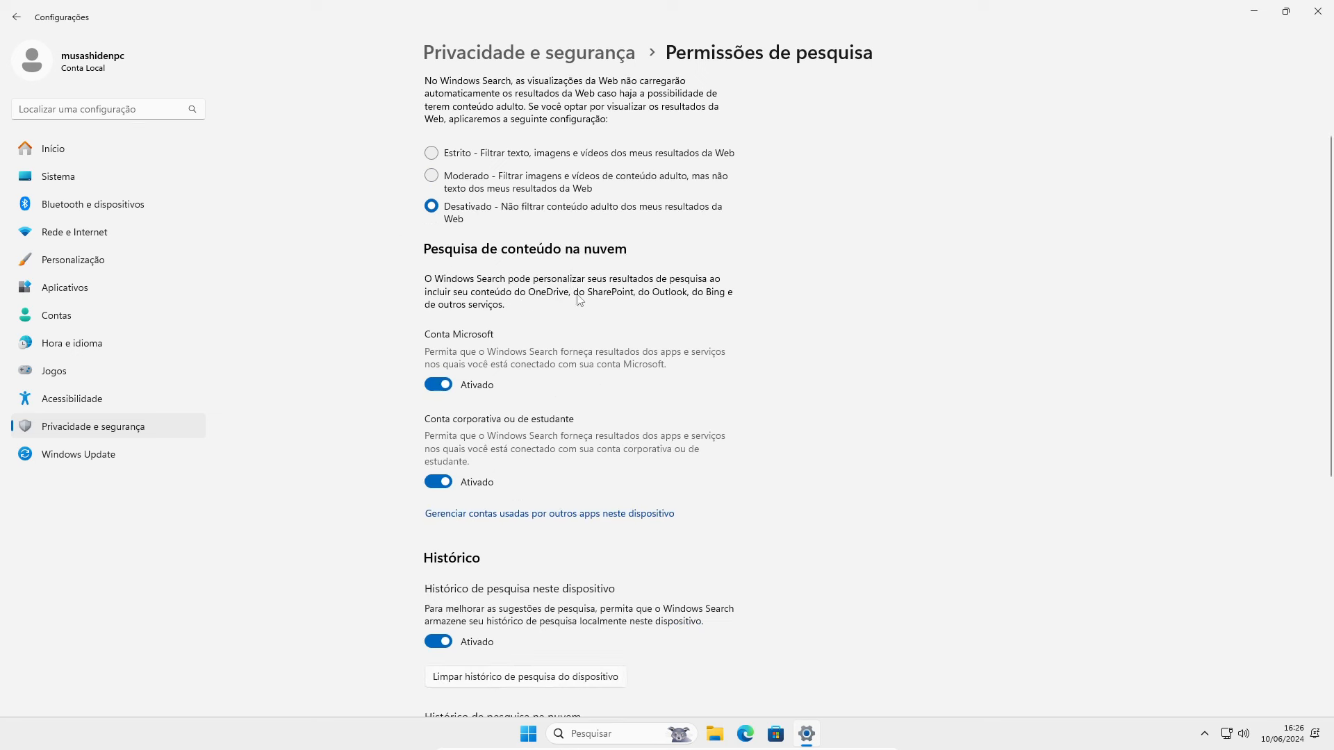
{"action": "left_click", "coordinate": [438, 385]}
{"action": "left_click", "coordinate": [438, 481]}
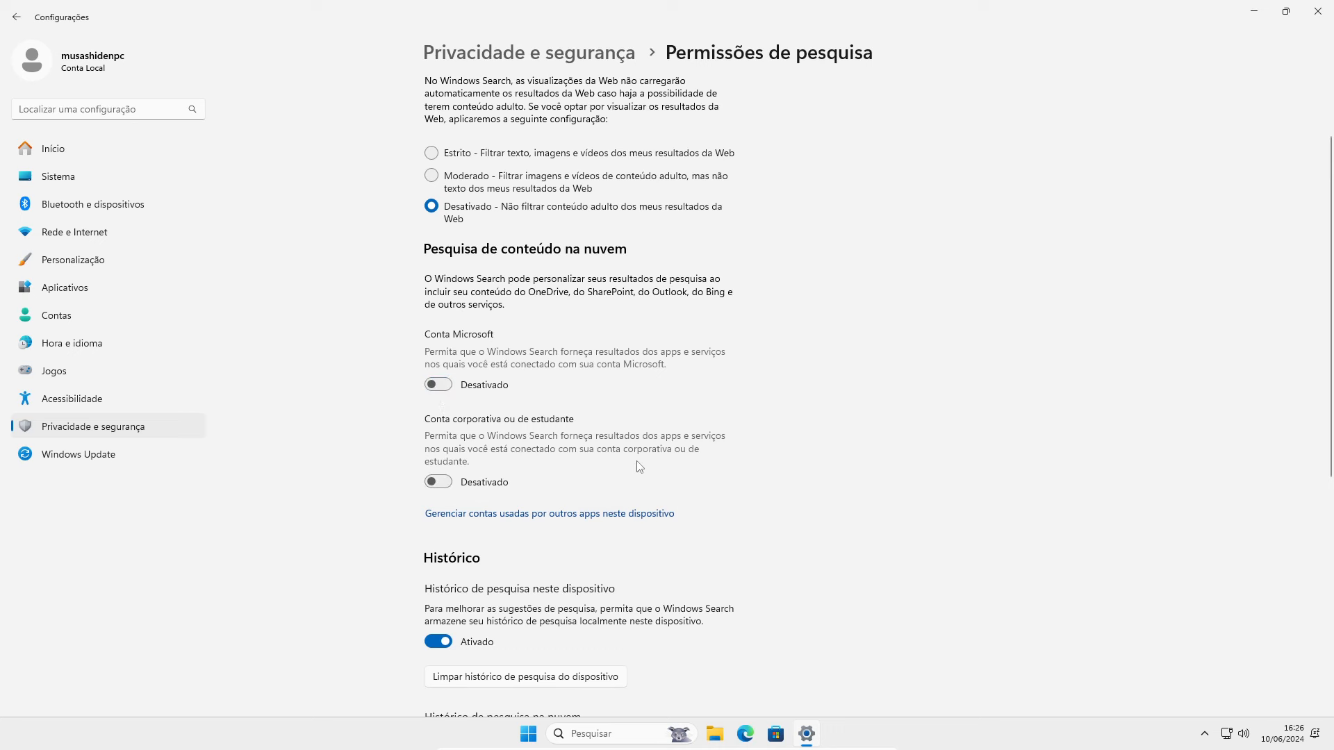
Turn off Histórico de pesquisa neste dispositivo and Mostrar os destaques da pesquisa, returning to Privacidade e segurança.
{"action": "left_click", "coordinate": [442, 652]}
{"action": "scroll", "coordinate": [355, 434], "scroll_direction": "down", "scroll_amount": 5}
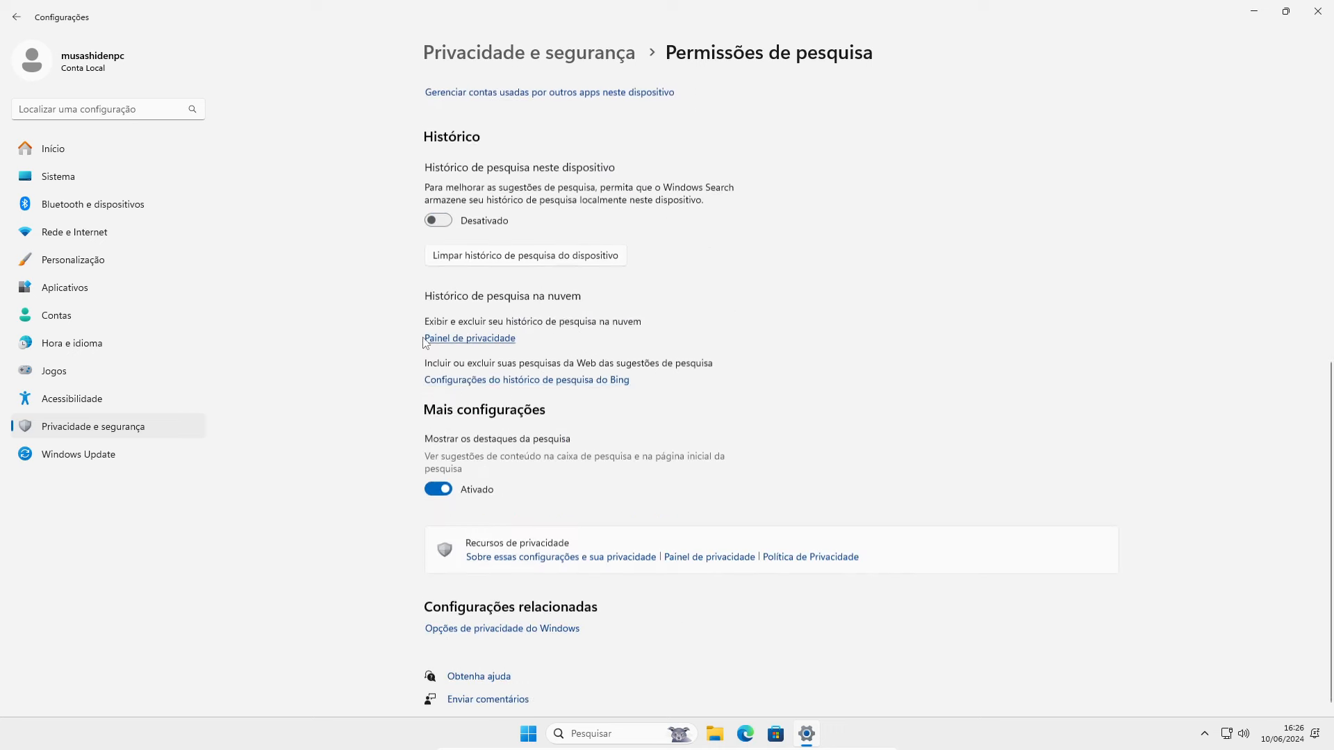
{"action": "left_click", "coordinate": [446, 485]}
{"action": "left_click", "coordinate": [528, 733]}
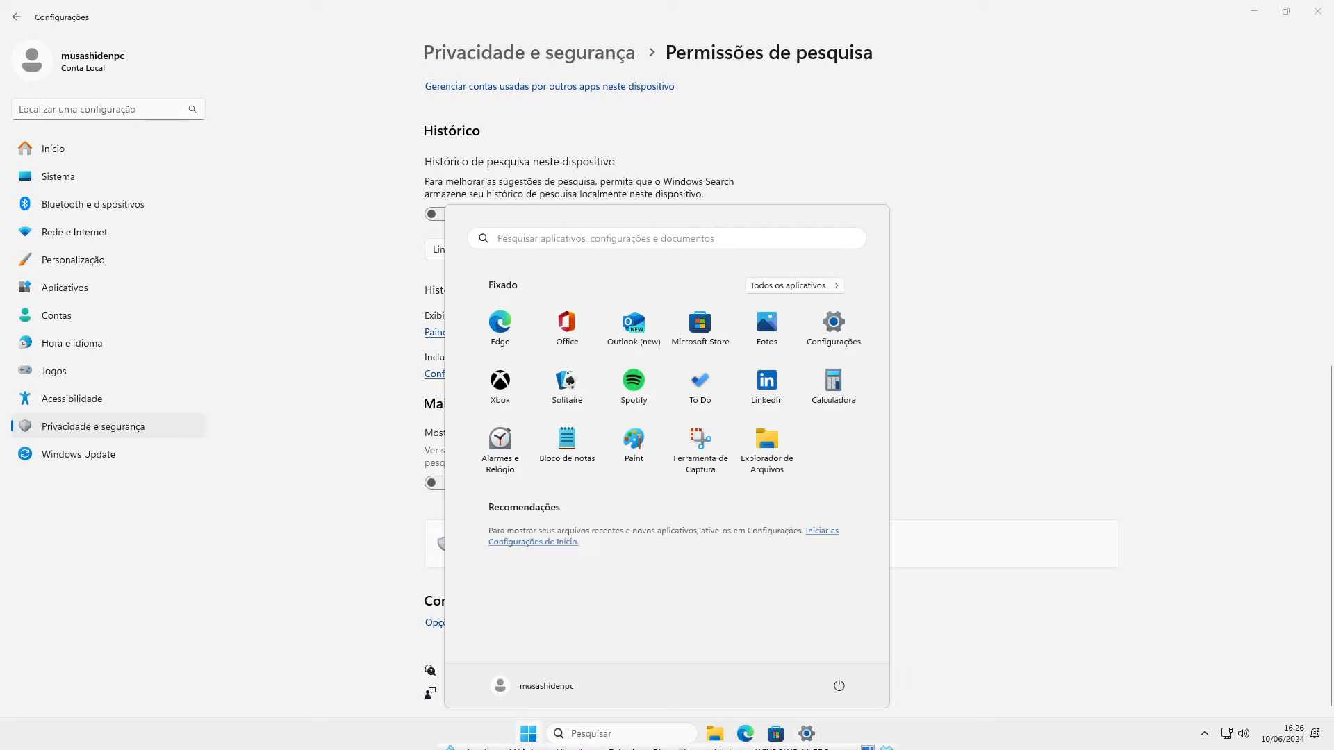
{"action": "left_click", "coordinate": [526, 742]}
{"action": "left_click", "coordinate": [314, 728]}
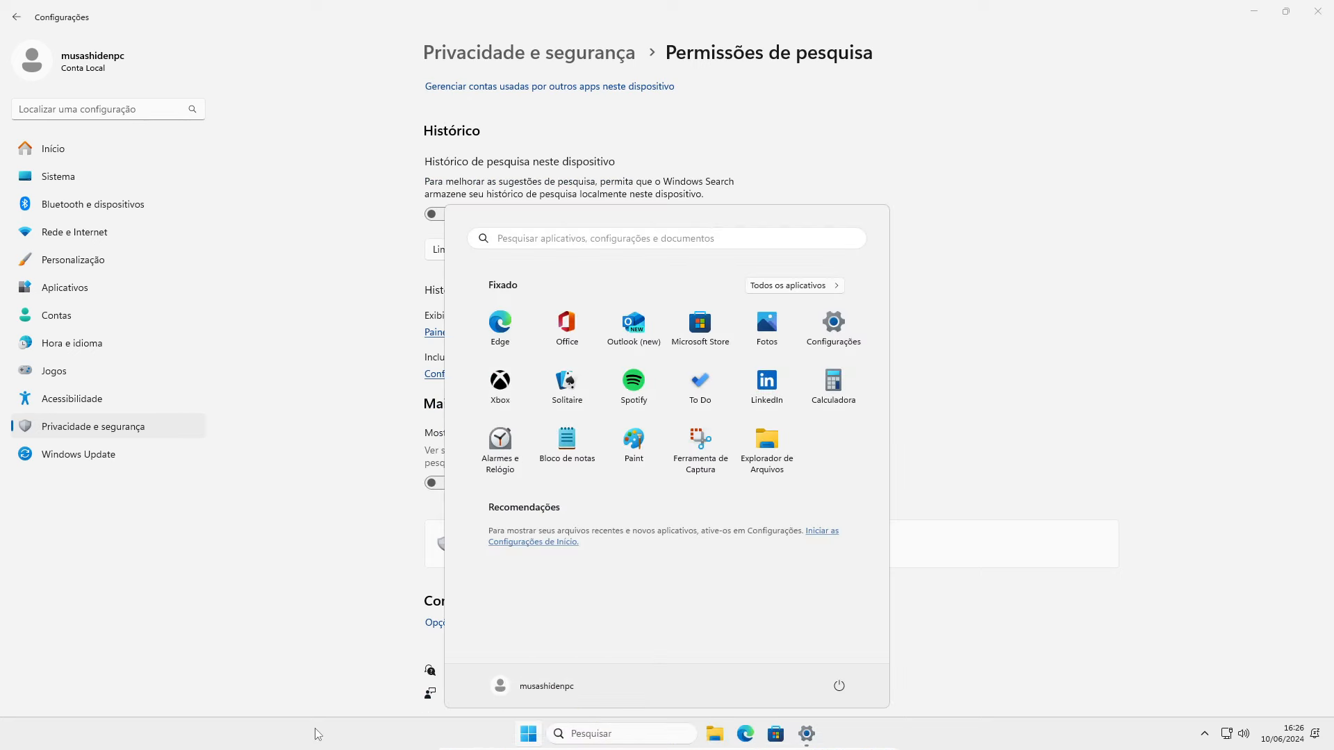
{"action": "key", "text": "alt+Left"}
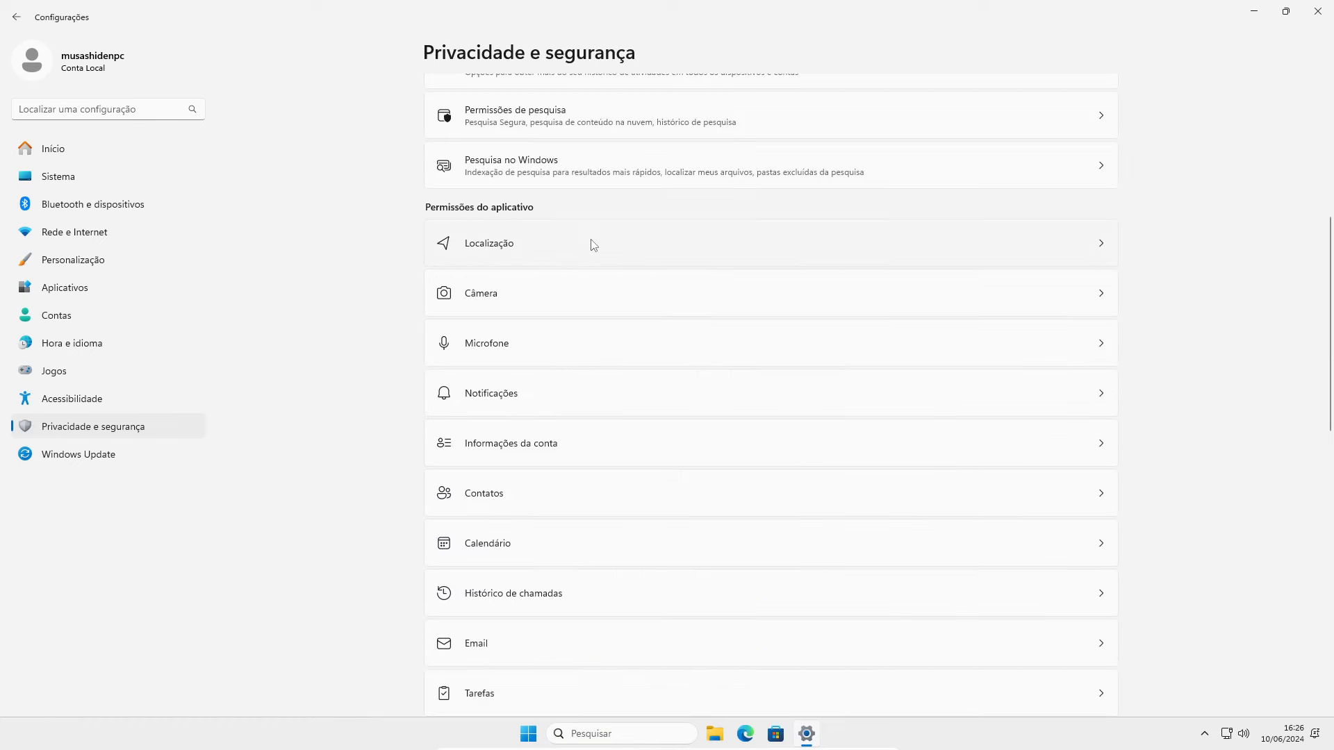
Check the Localização permissions and turn off Acesso à Câmera.
{"action": "left_click", "coordinate": [591, 243]}
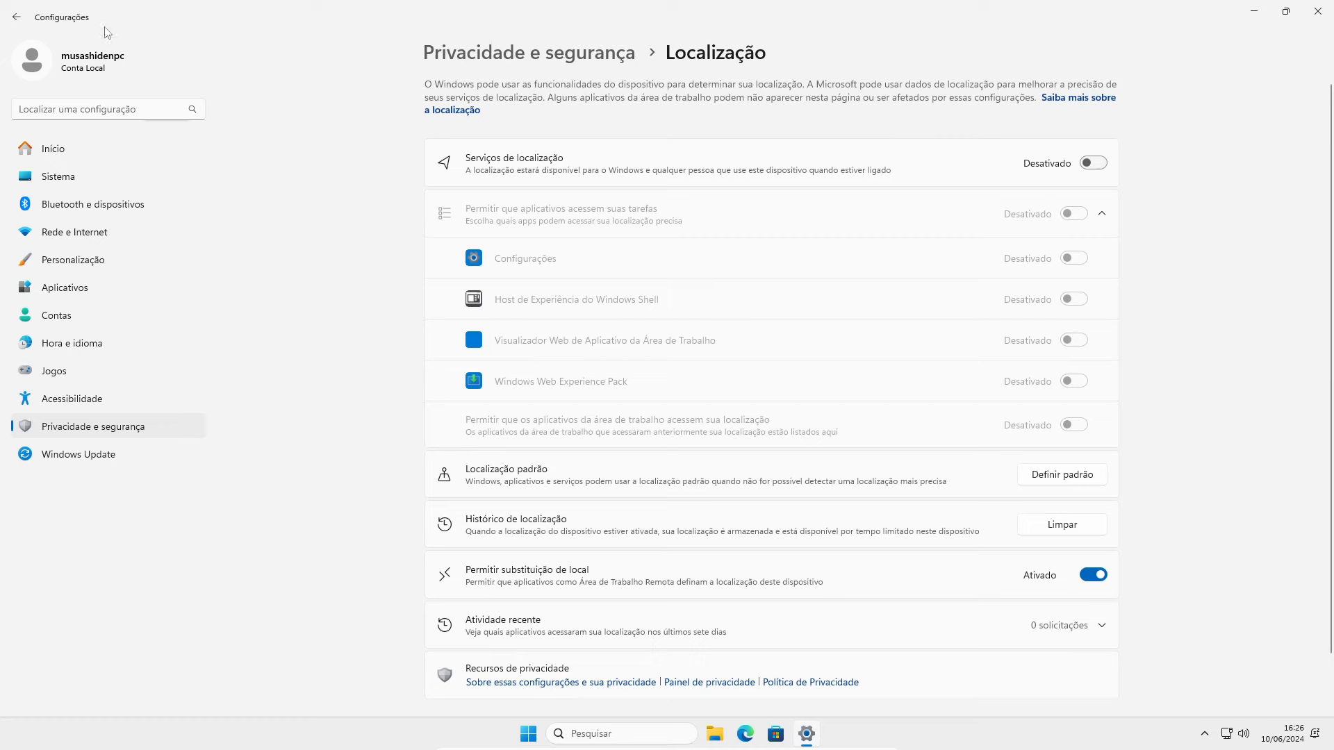
{"action": "left_click", "coordinate": [10, 19]}
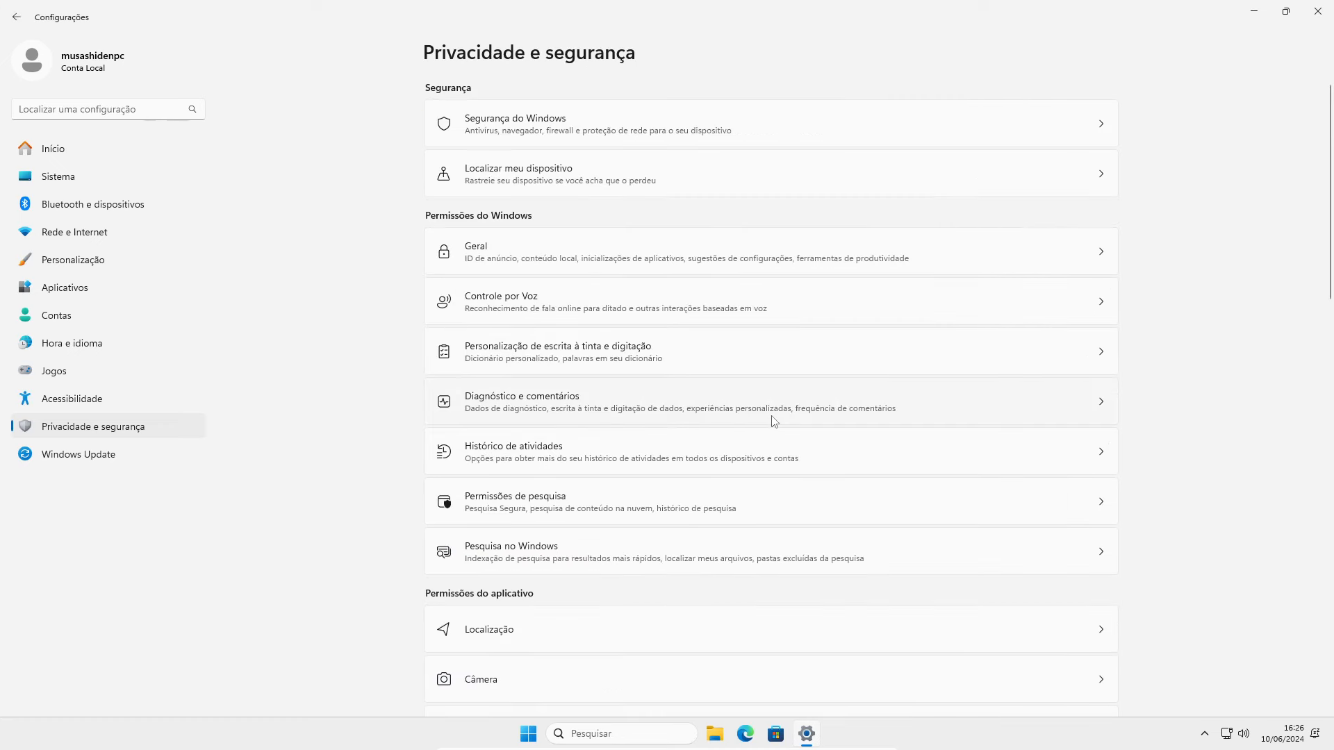
{"action": "scroll", "coordinate": [771, 422], "scroll_direction": "down", "scroll_amount": 5}
{"action": "left_click", "coordinate": [575, 293]}
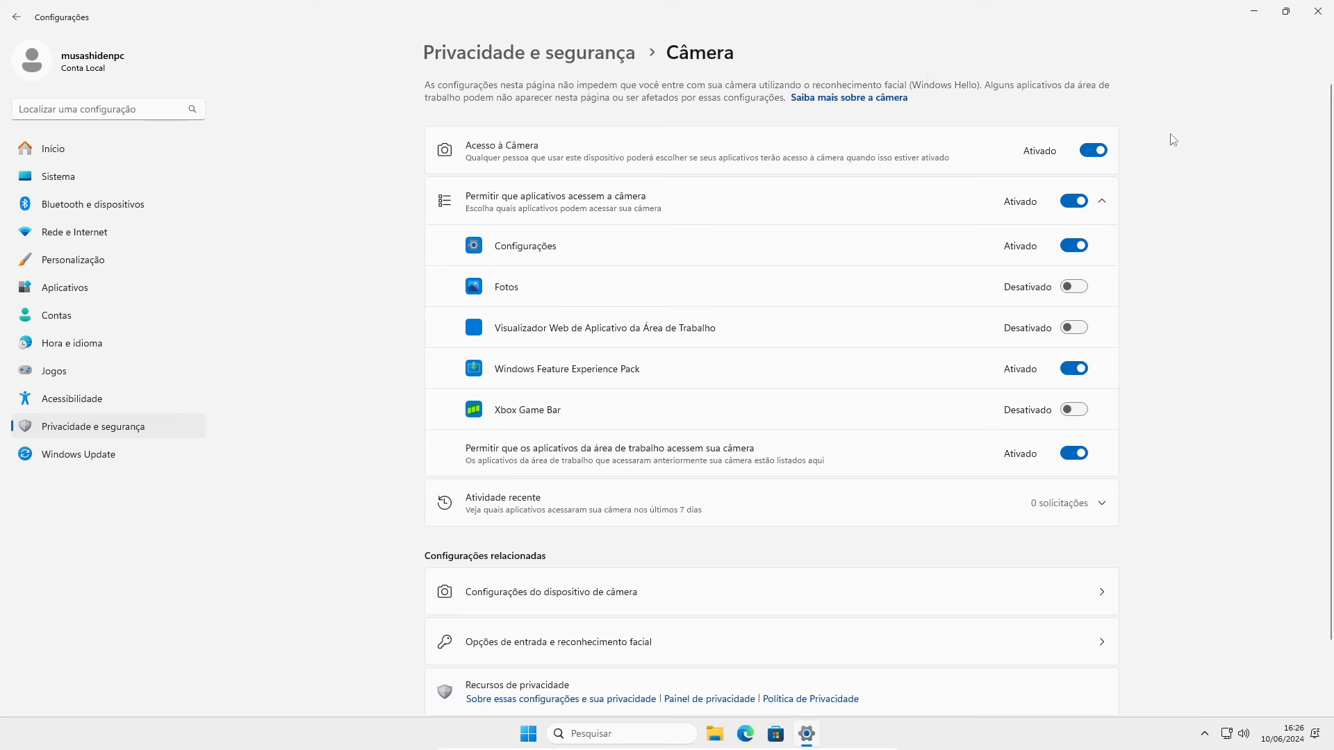
{"action": "left_click", "coordinate": [1094, 150]}
{"action": "left_click", "coordinate": [10, 20]}
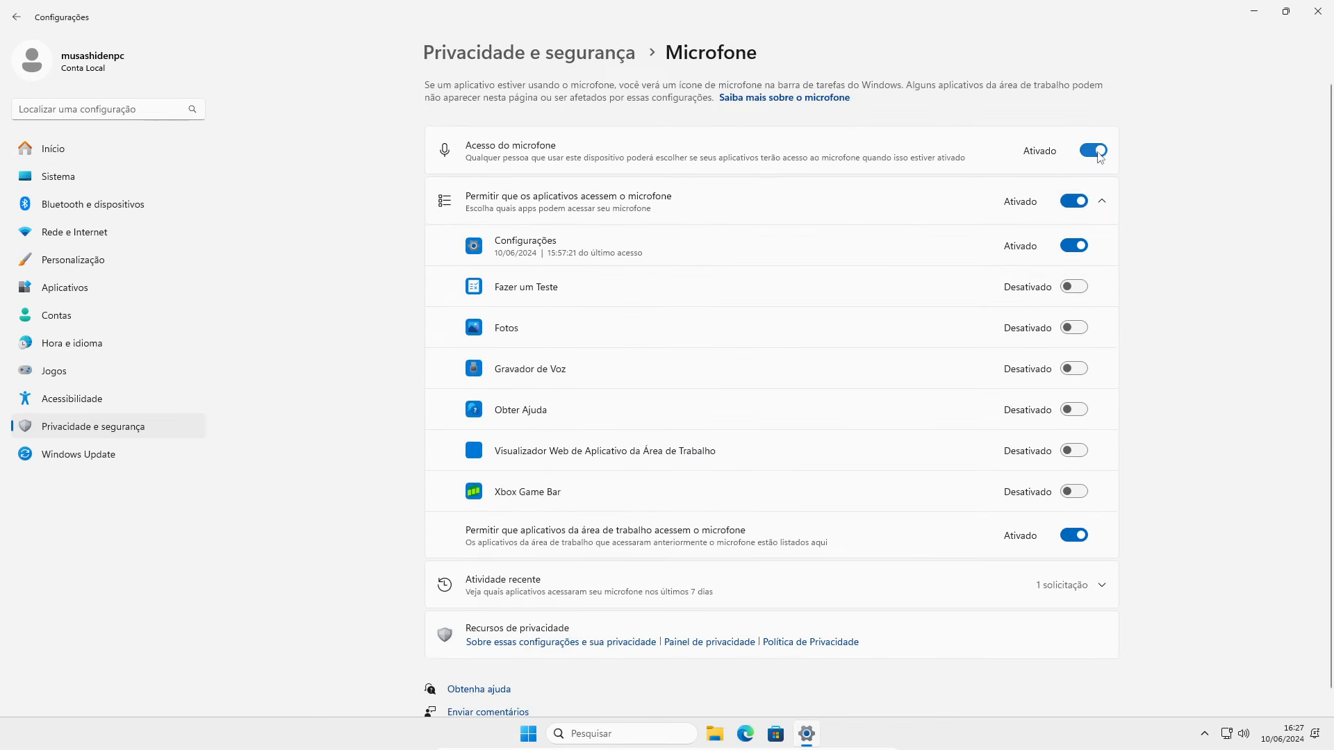
Turn off Acesso do microfone and look through the remaining app permissions.
{"action": "left_click", "coordinate": [1097, 151]}
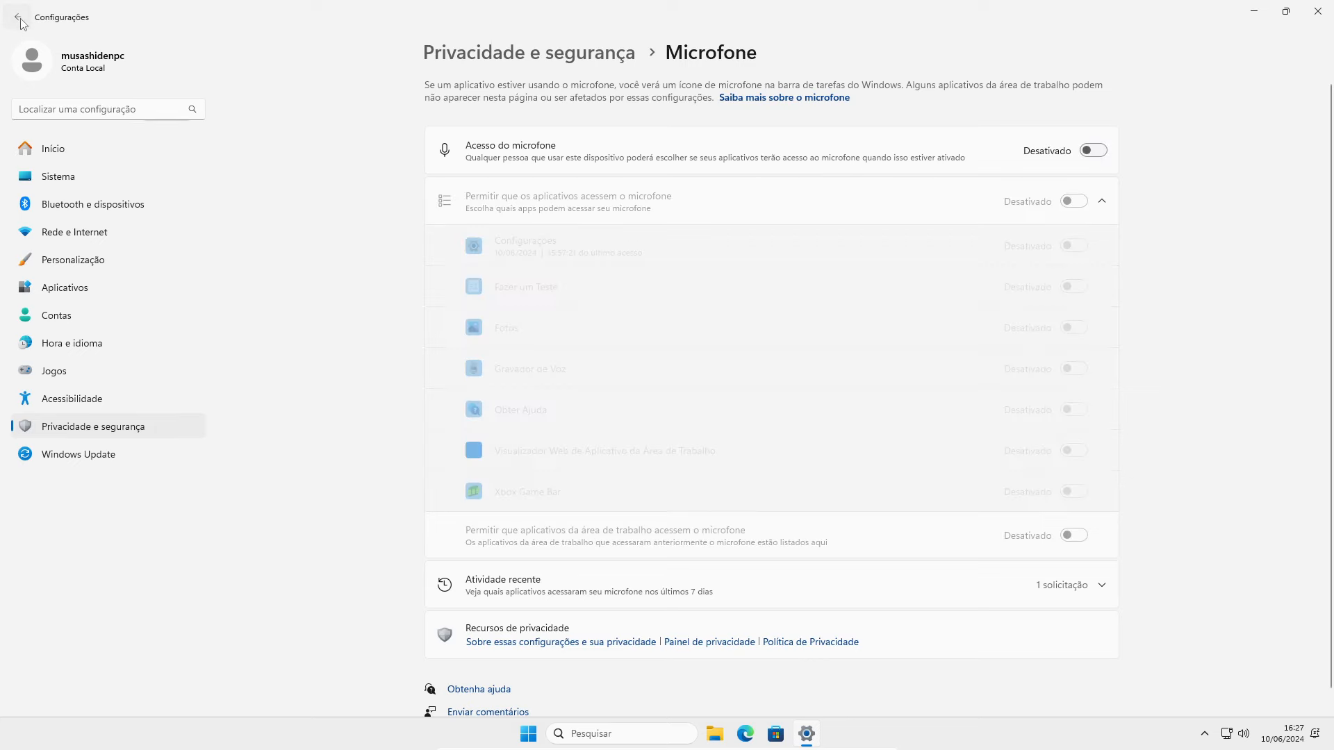
{"action": "left_click", "coordinate": [17, 18]}
{"action": "scroll", "coordinate": [849, 431], "scroll_direction": "down", "scroll_amount": 6}
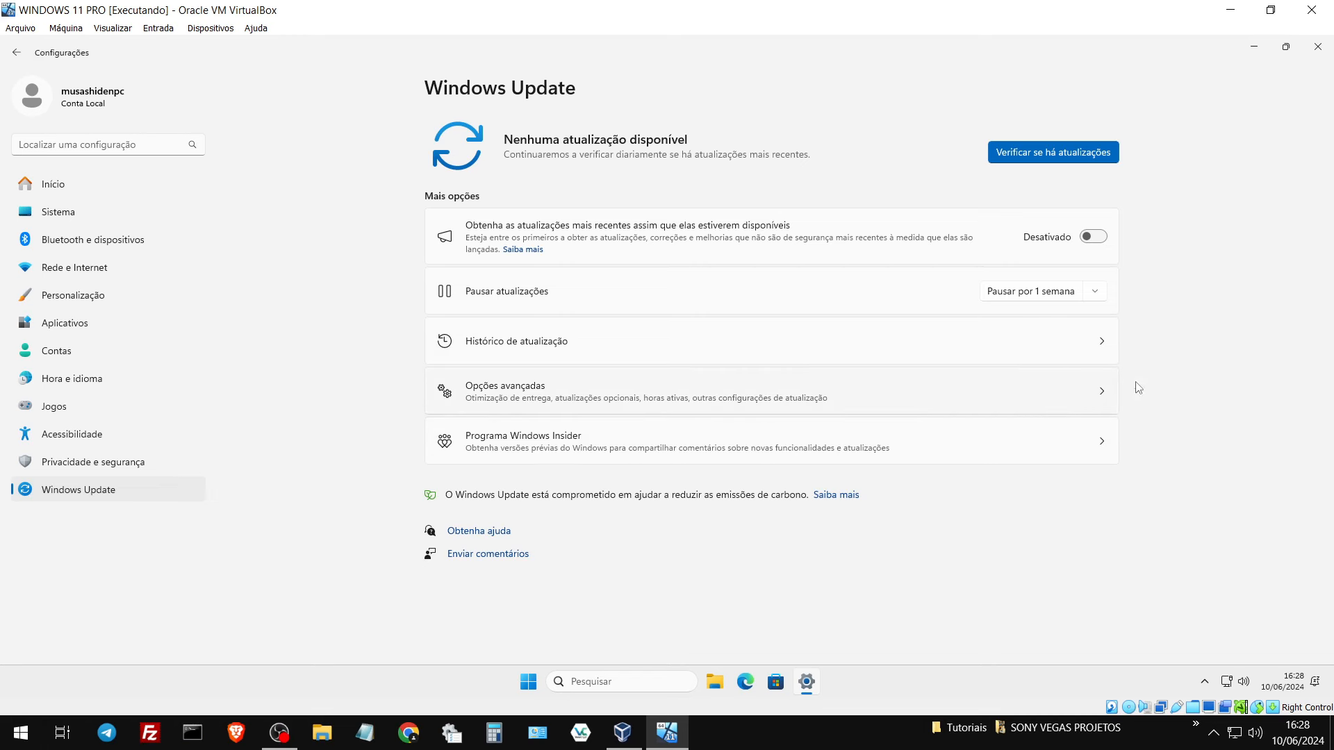
Check for new updates in Windows Update and view the available durations for pausing updates.
{"action": "left_click", "coordinate": [1076, 153]}
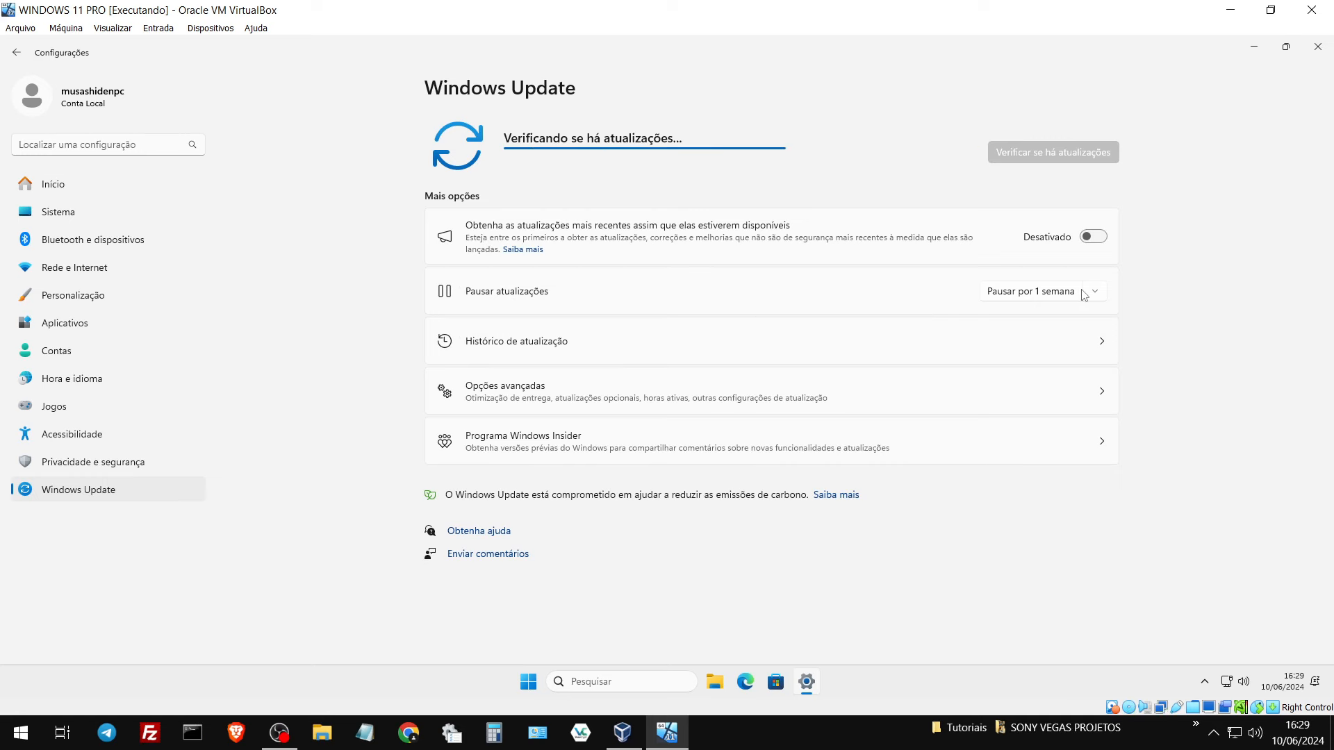
{"action": "left_click", "coordinate": [1103, 292]}
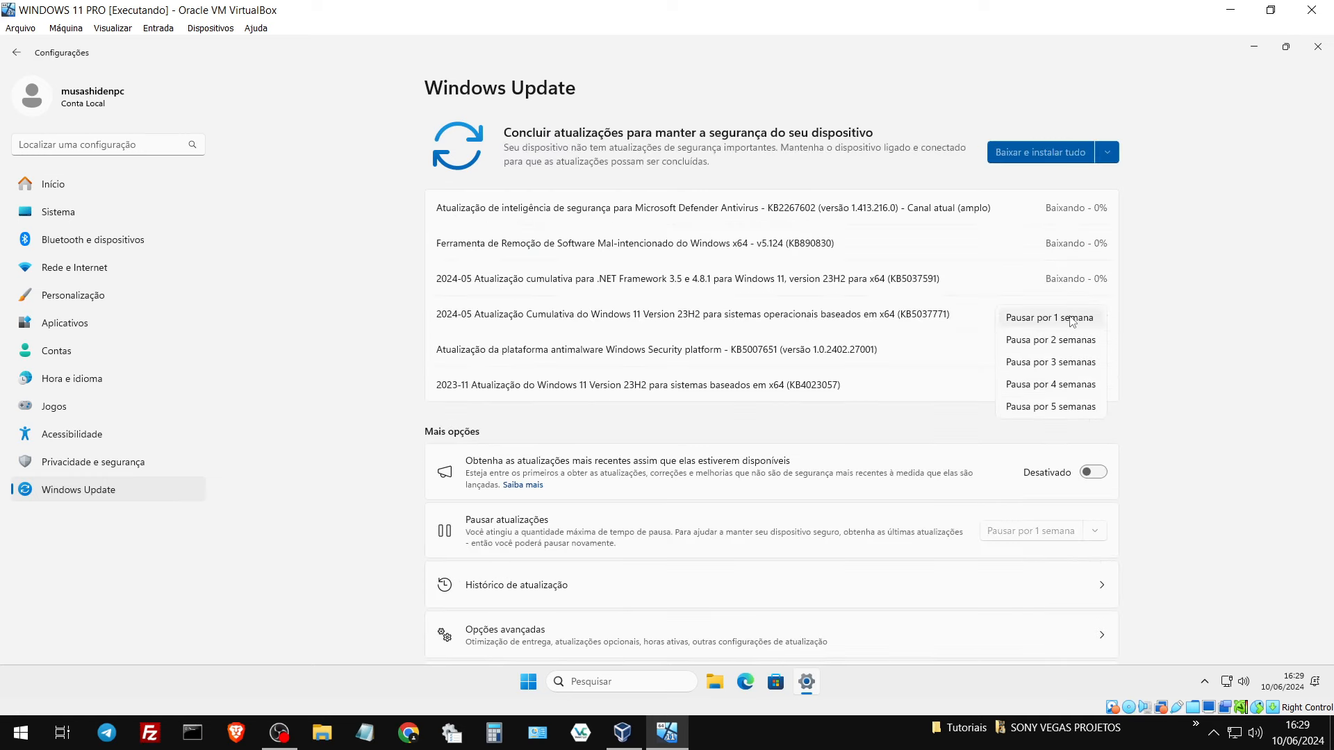
{"action": "left_click", "coordinate": [1177, 206]}
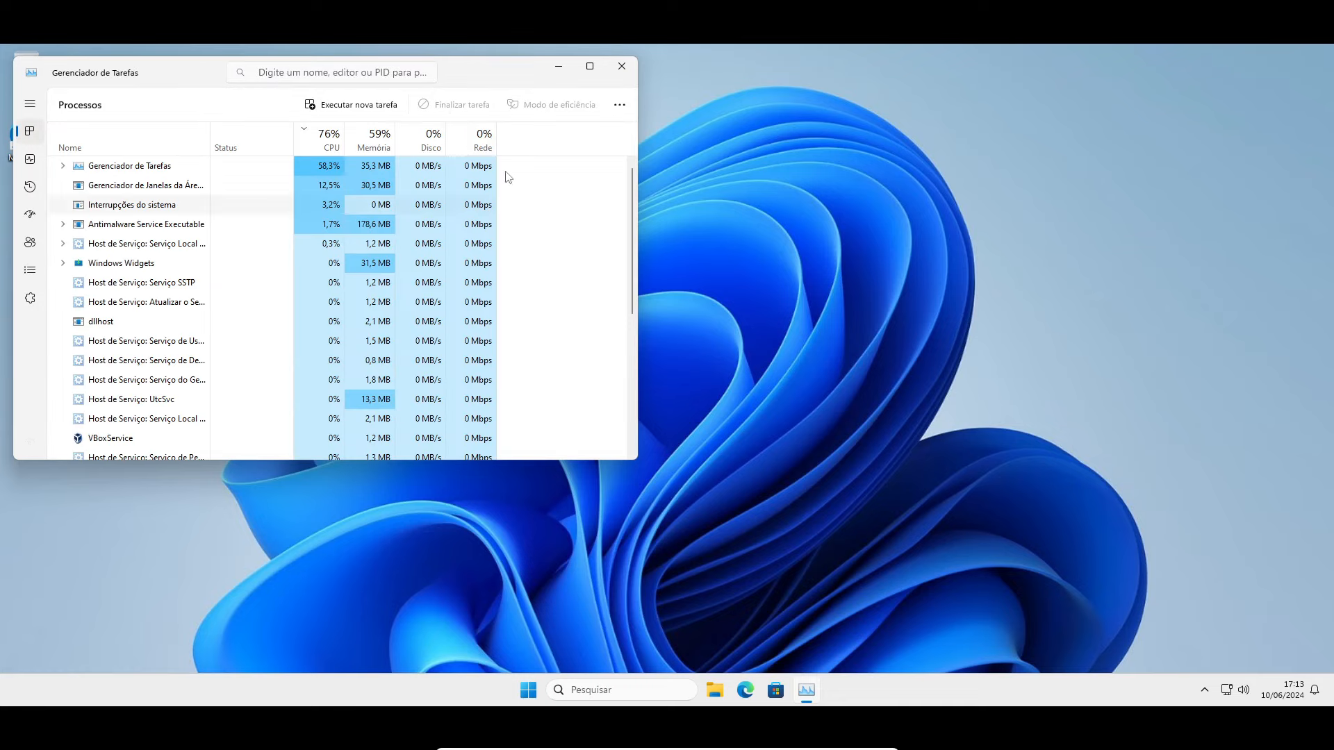
Examine the processes and the CPU and memory performance in Gerenciador de Tarefas.
{"action": "left_click_drag", "start_coordinate": [517, 74], "coordinate": [618, 88]}
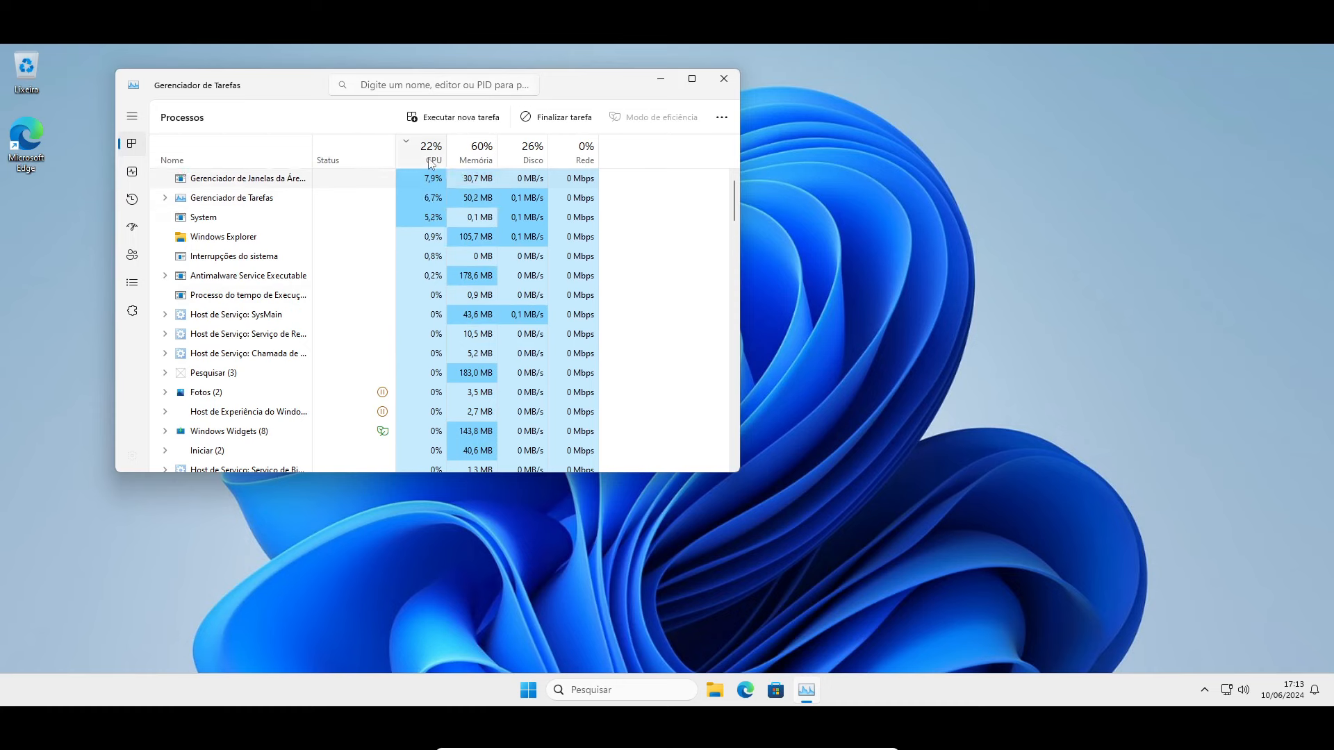
{"action": "left_click", "coordinate": [132, 172]}
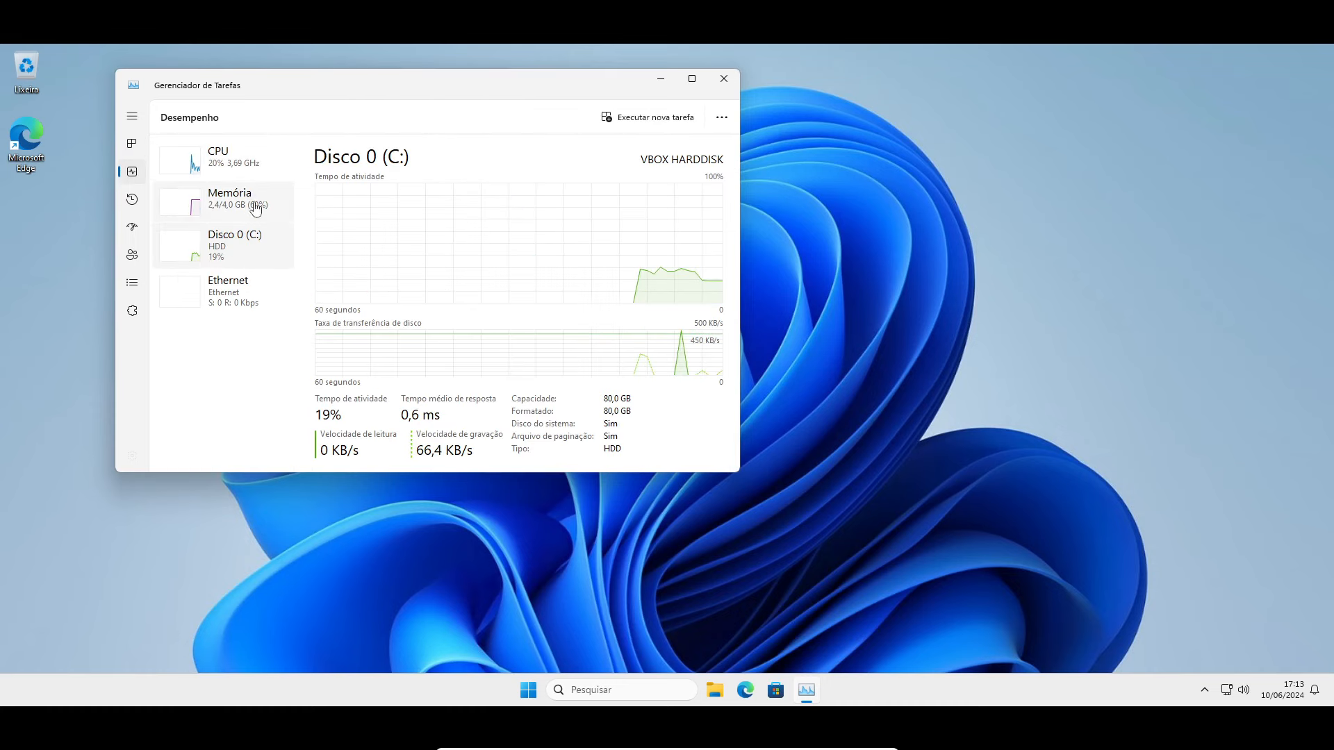
{"action": "left_click", "coordinate": [226, 167]}
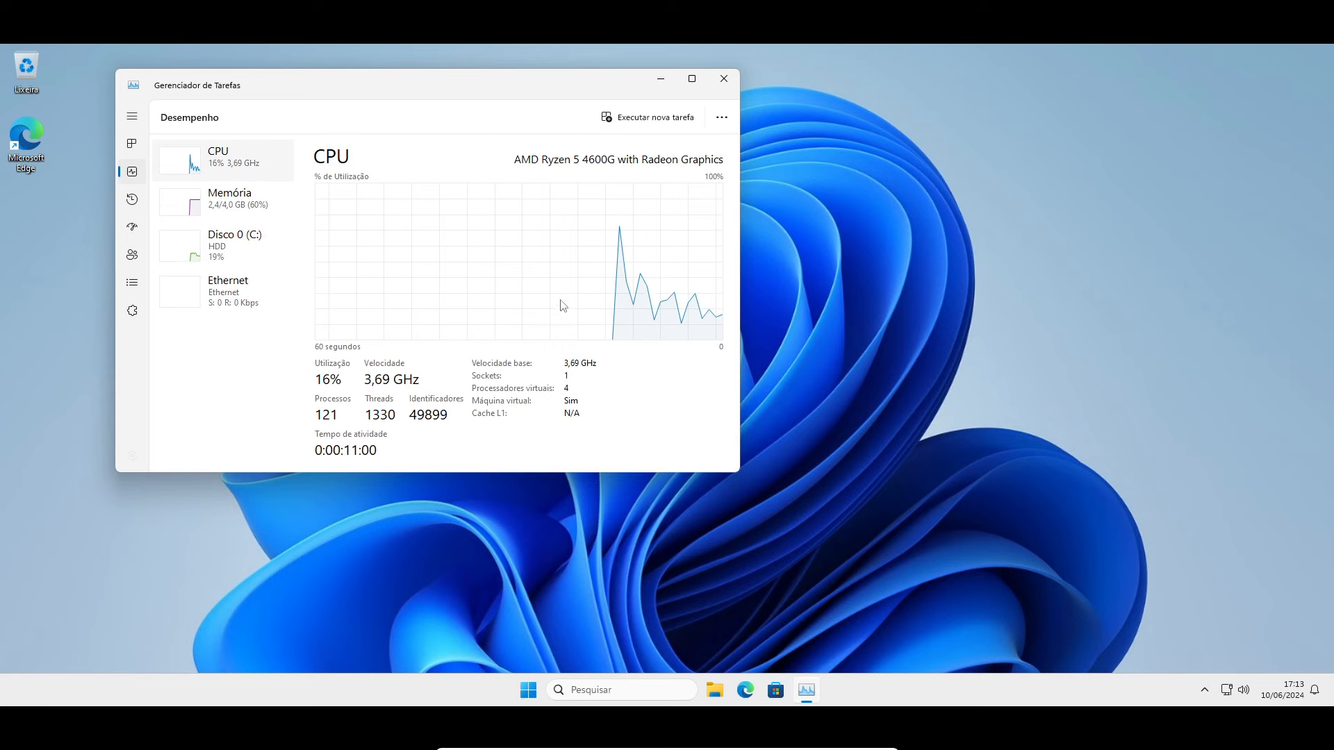
{"action": "left_click", "coordinate": [221, 199]}
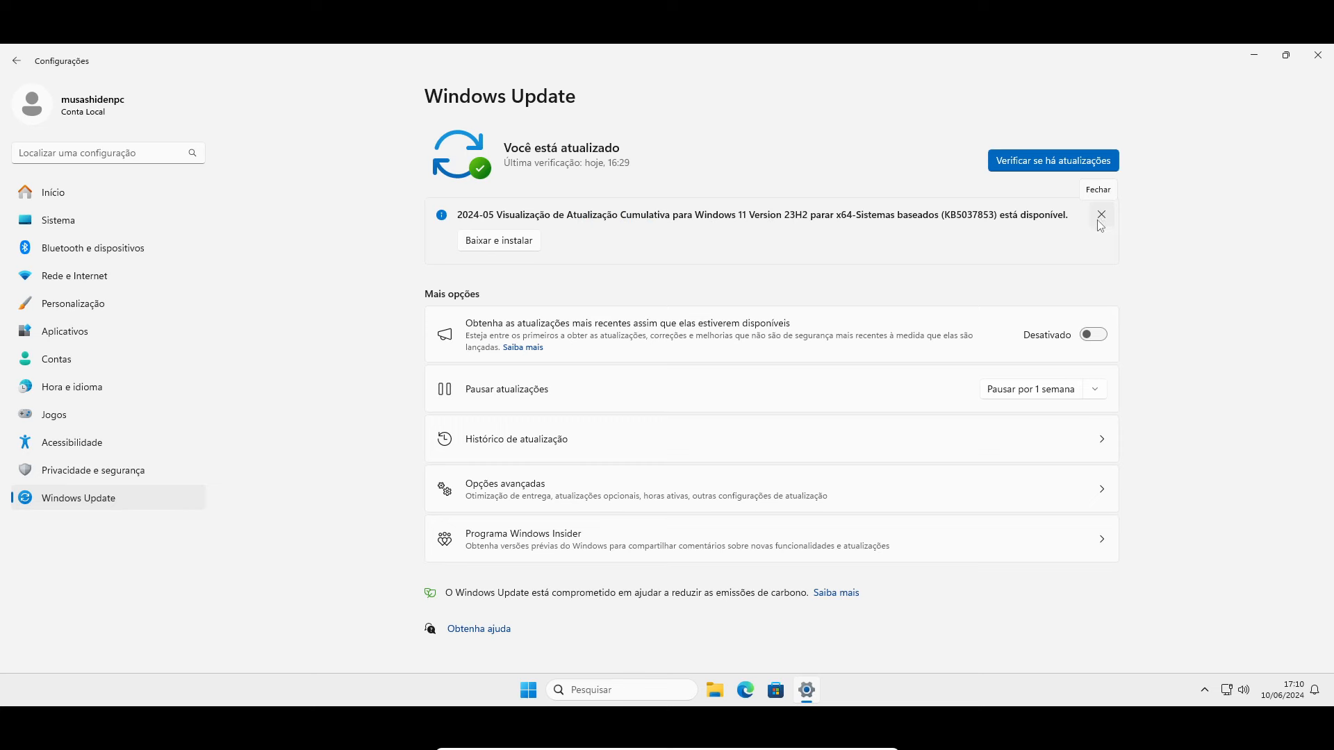
Dismiss the available update notice, turn off Permitir downloads de outros computadores in Otimização de Entrega, and close Configurações.
{"action": "left_click", "coordinate": [1098, 221]}
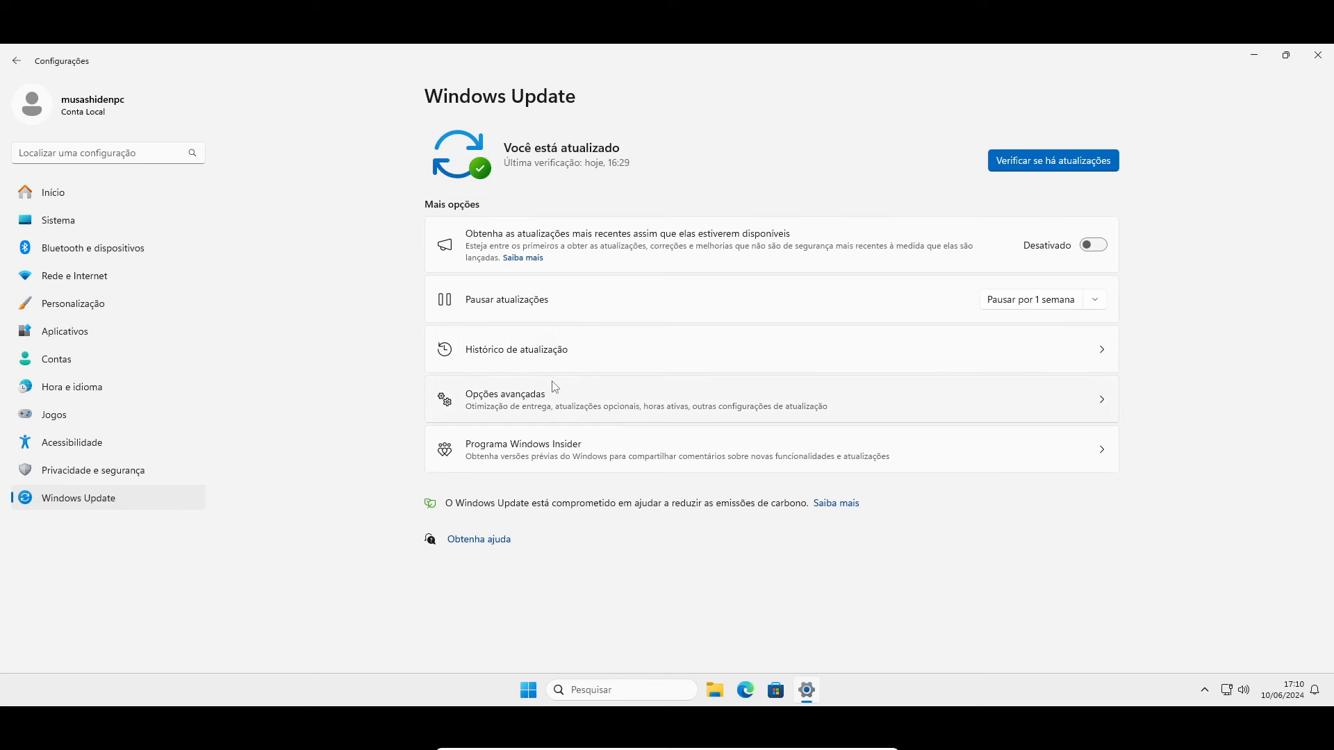
{"action": "left_click", "coordinate": [535, 410]}
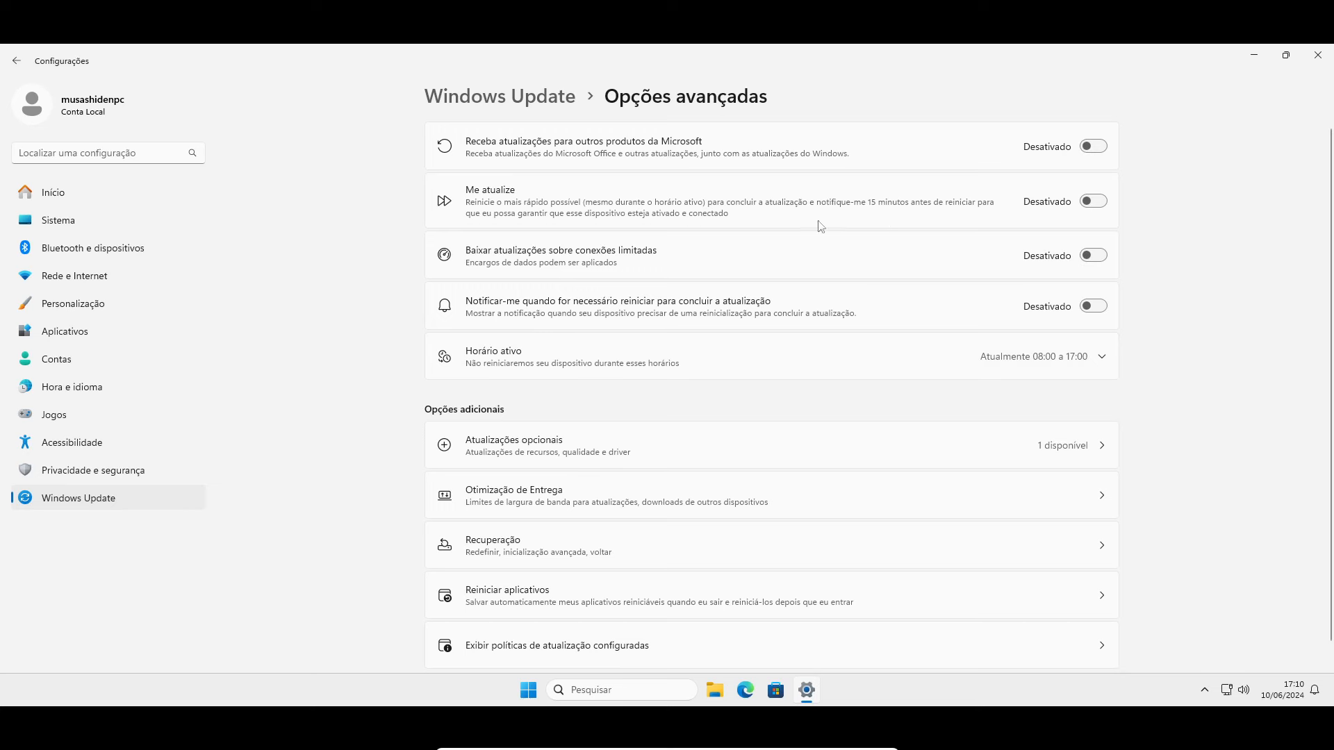
{"action": "scroll", "coordinate": [530, 442], "scroll_direction": "down", "scroll_amount": 1}
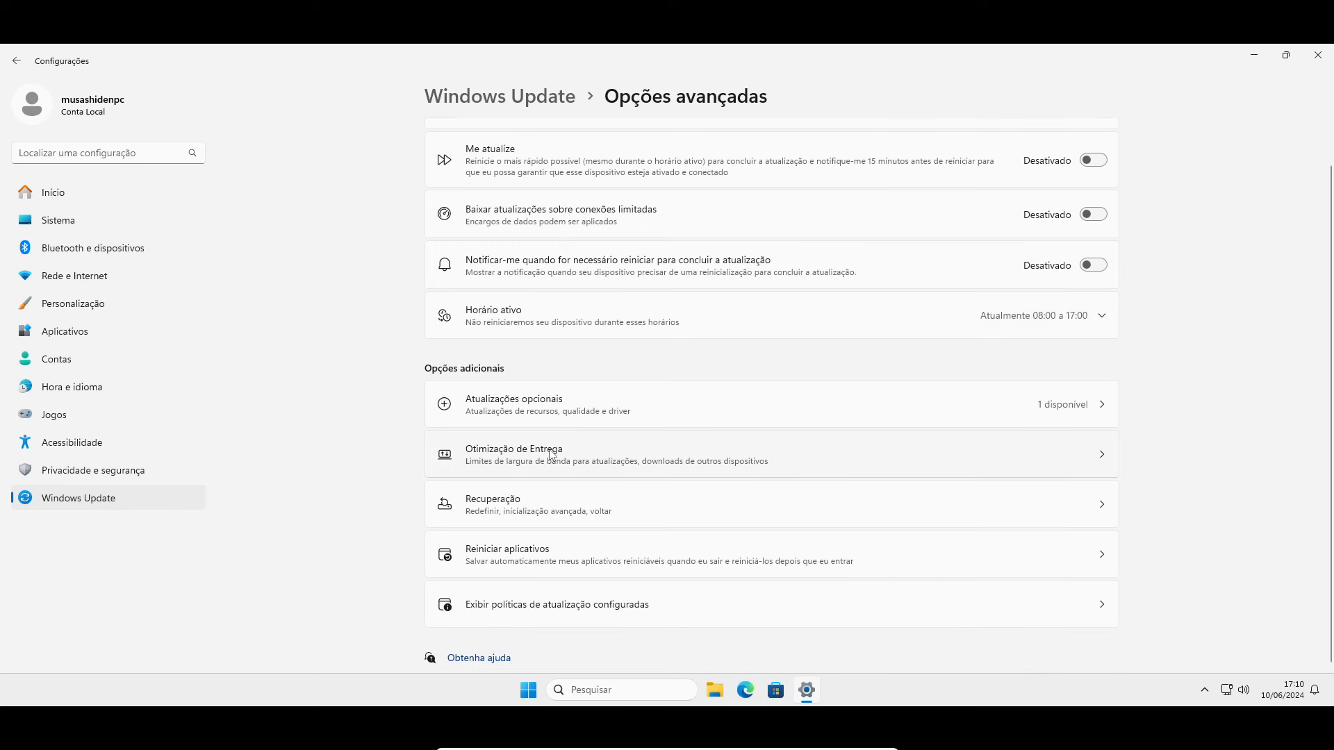
{"action": "left_click", "coordinate": [551, 454]}
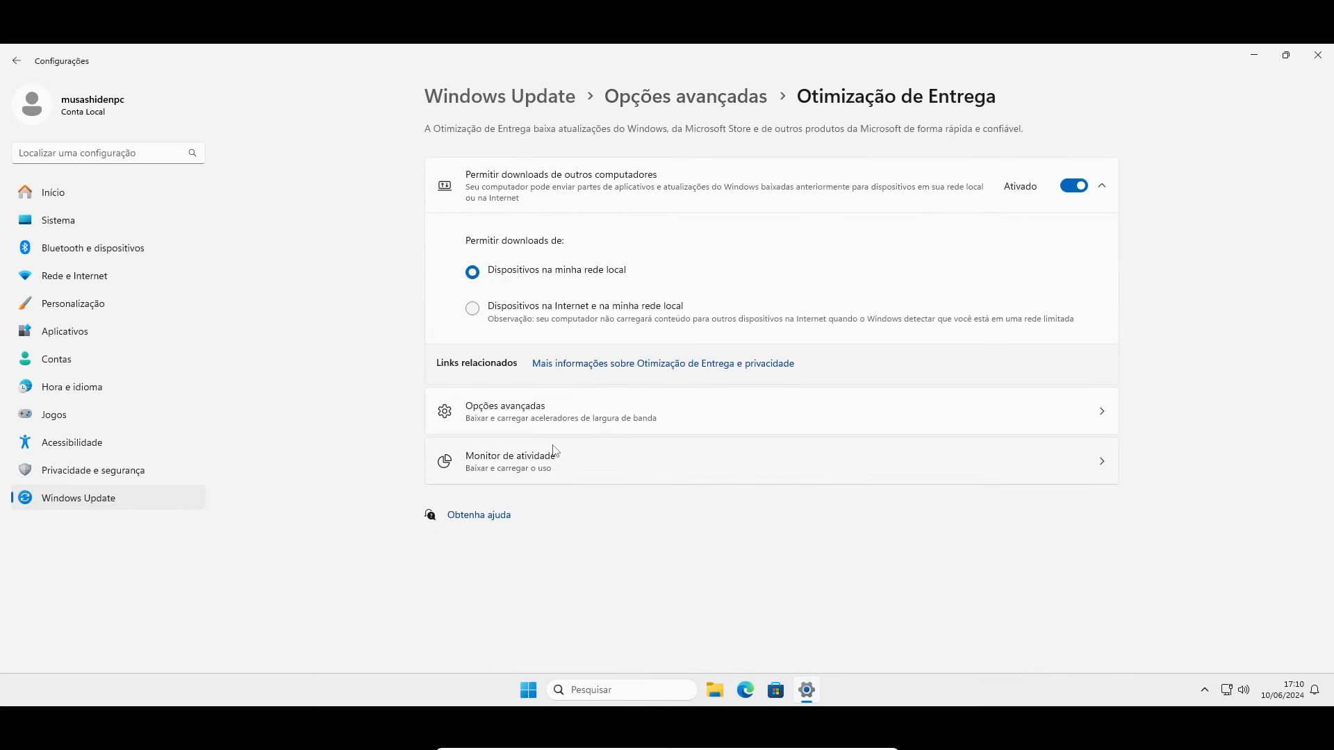
{"action": "left_click", "coordinate": [1073, 189]}
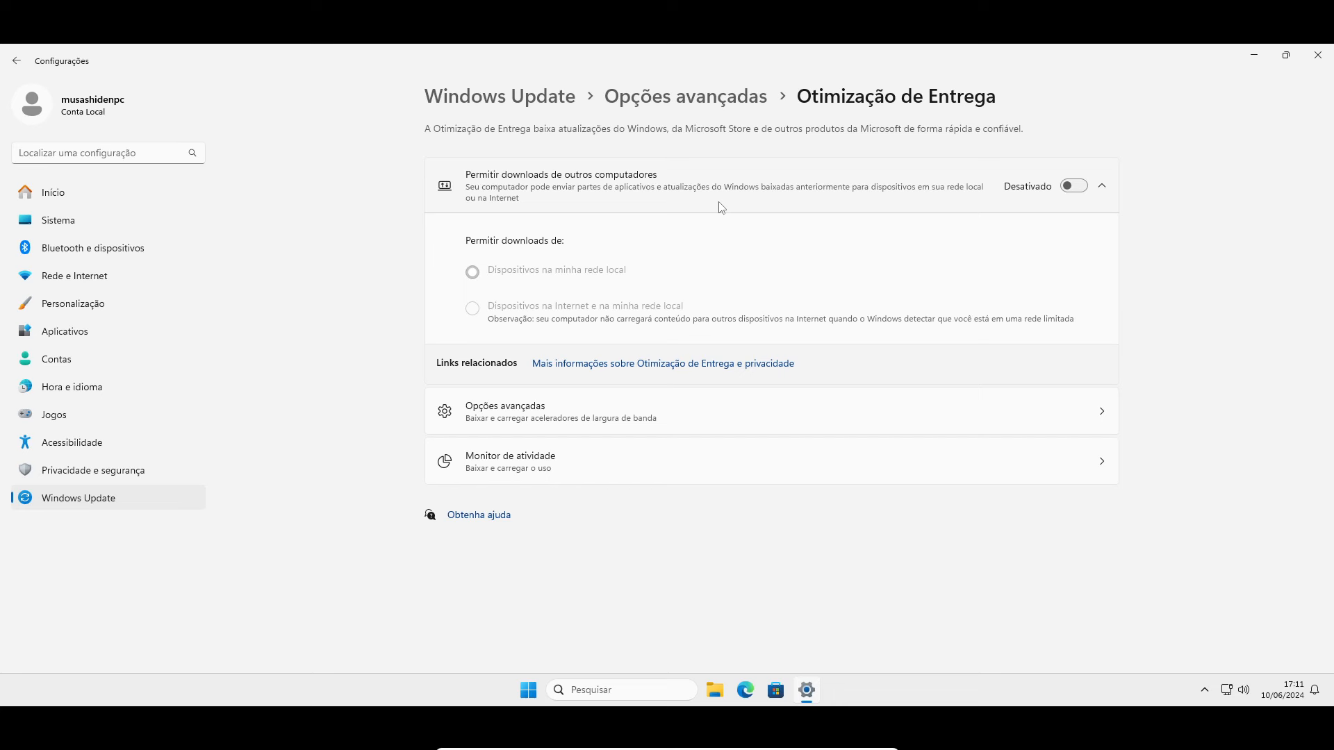
{"action": "key", "text": "alt+F4"}
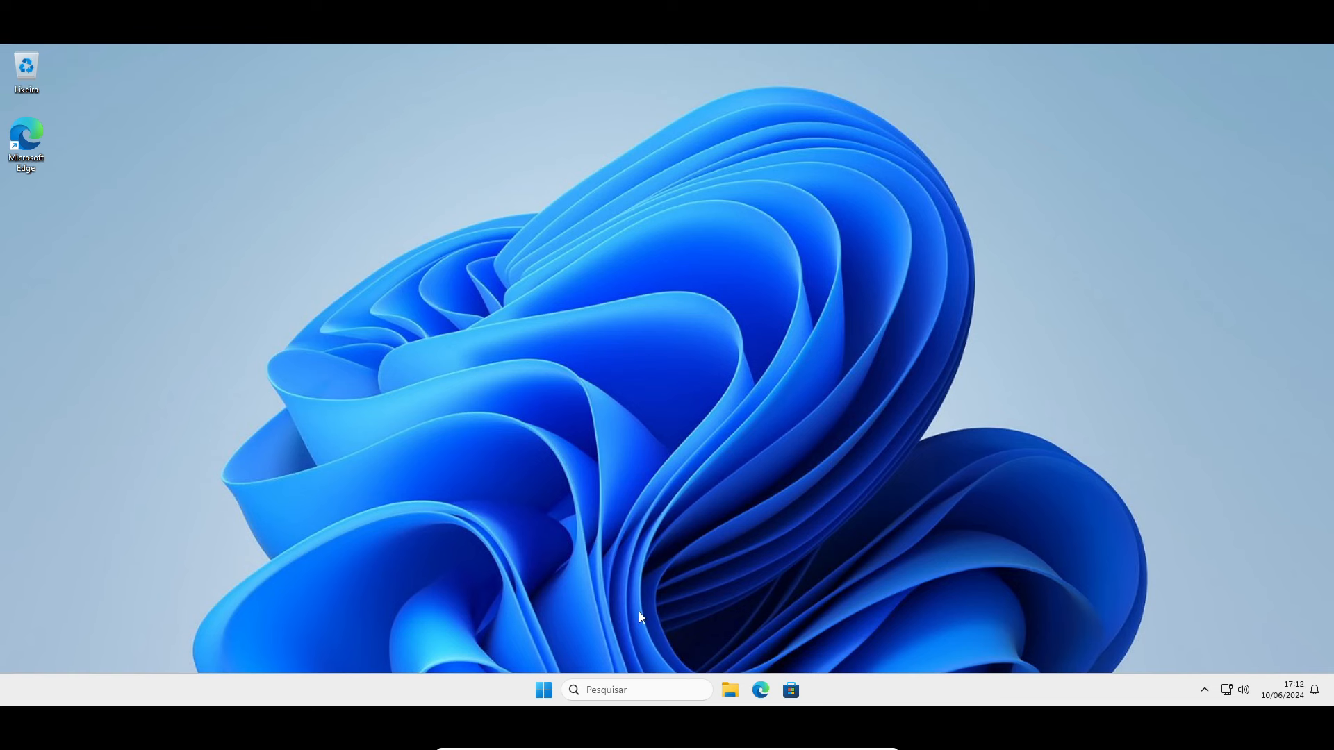
Unpin Office, Outlook (new) and Xbox from the Start menu.
{"action": "key", "text": "super"}
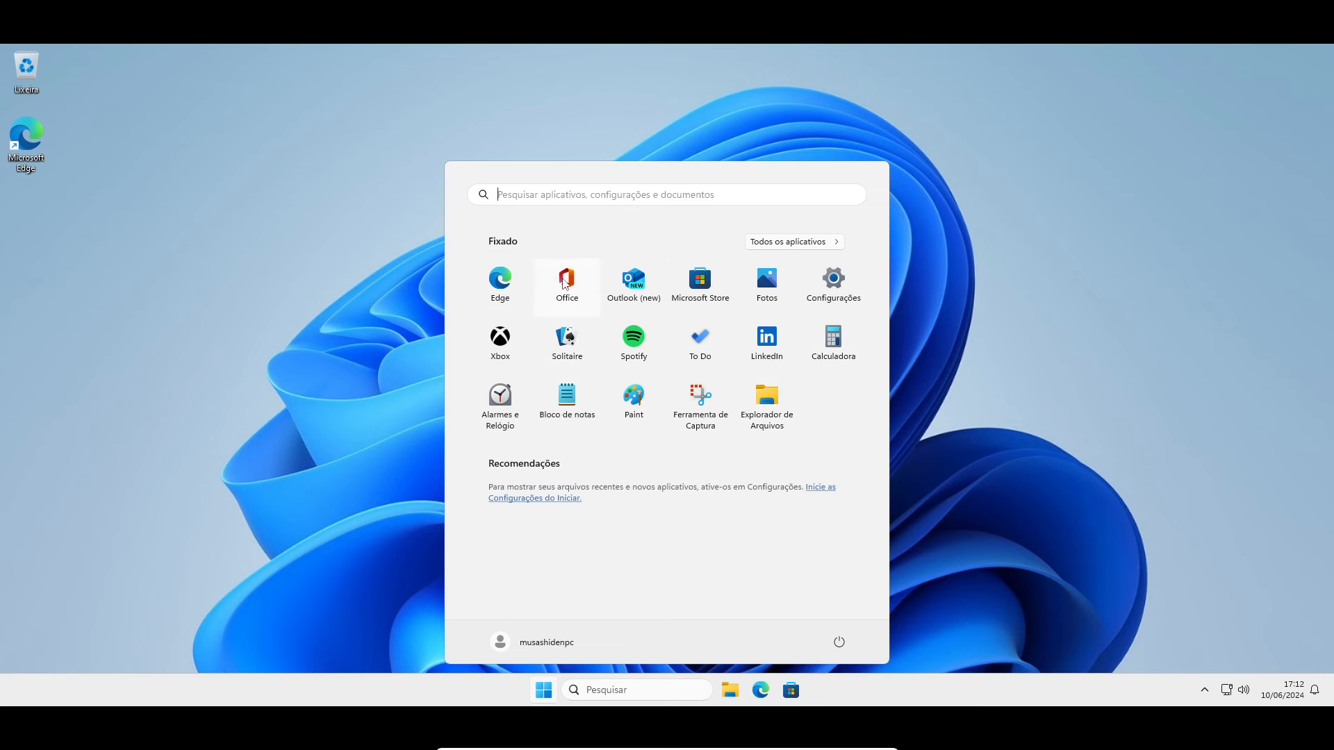
{"action": "right_click", "coordinate": [566, 279]}
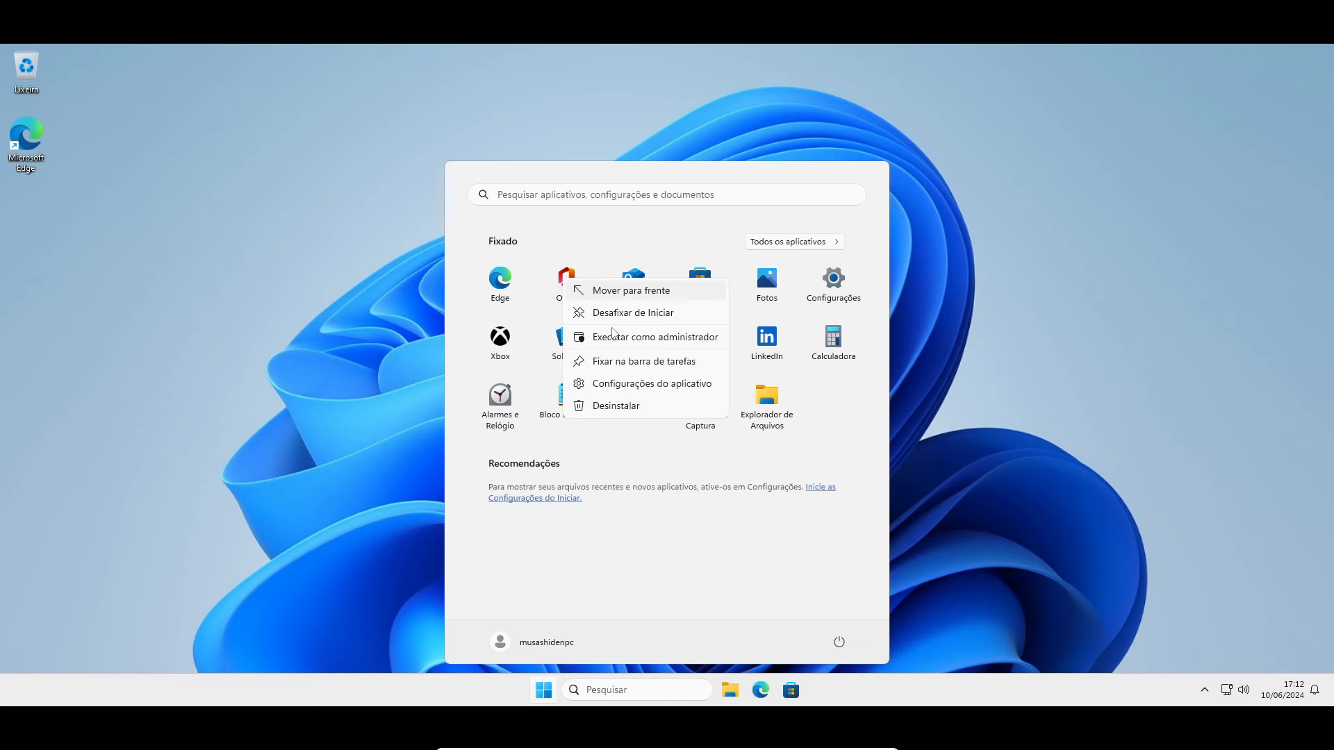
{"action": "left_click", "coordinate": [667, 315]}
{"action": "right_click", "coordinate": [577, 295]}
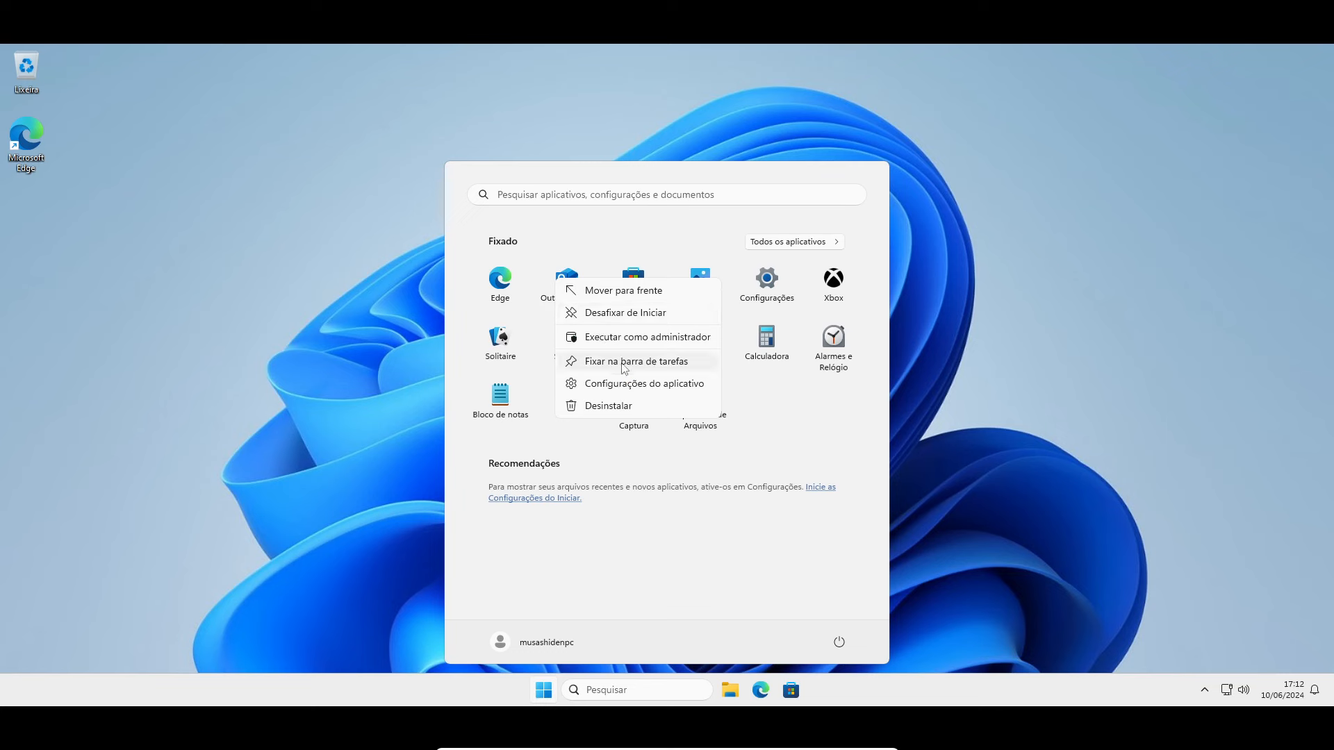
{"action": "left_click", "coordinate": [625, 313]}
{"action": "right_click", "coordinate": [767, 296]}
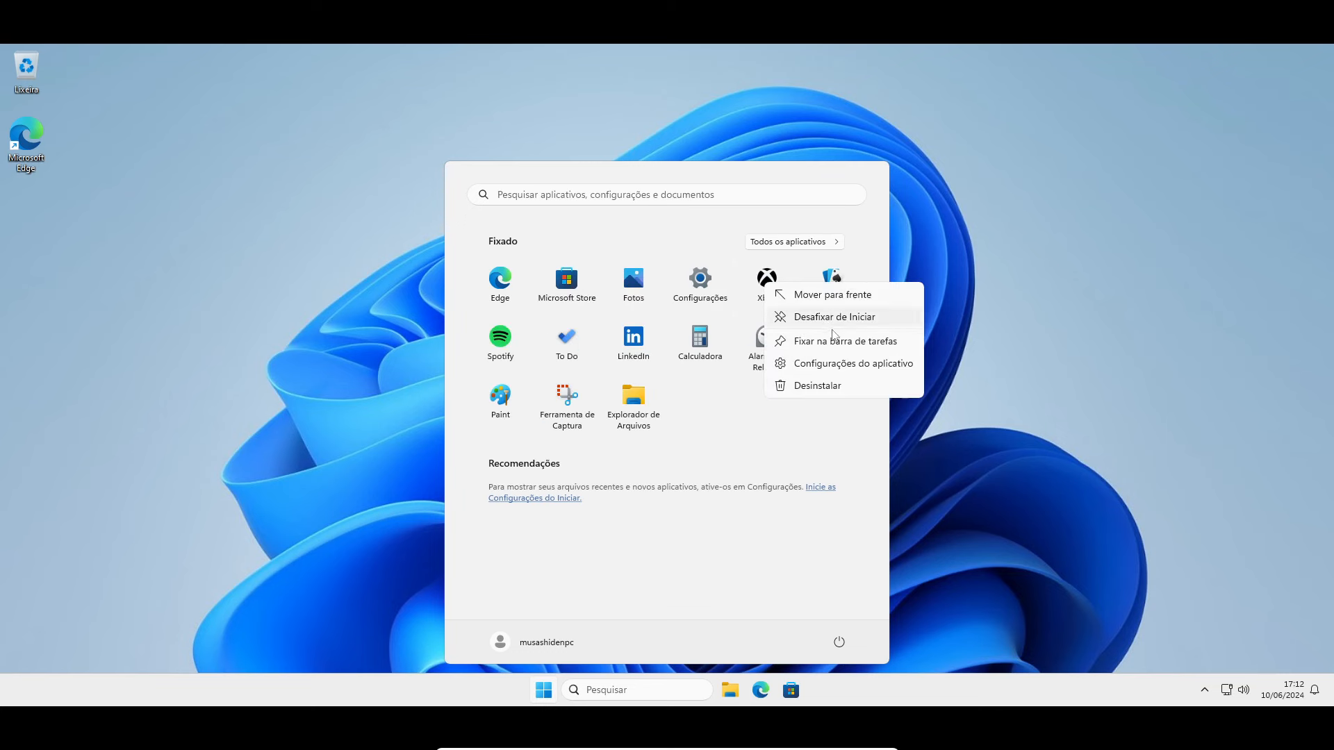
{"action": "left_click", "coordinate": [841, 317]}
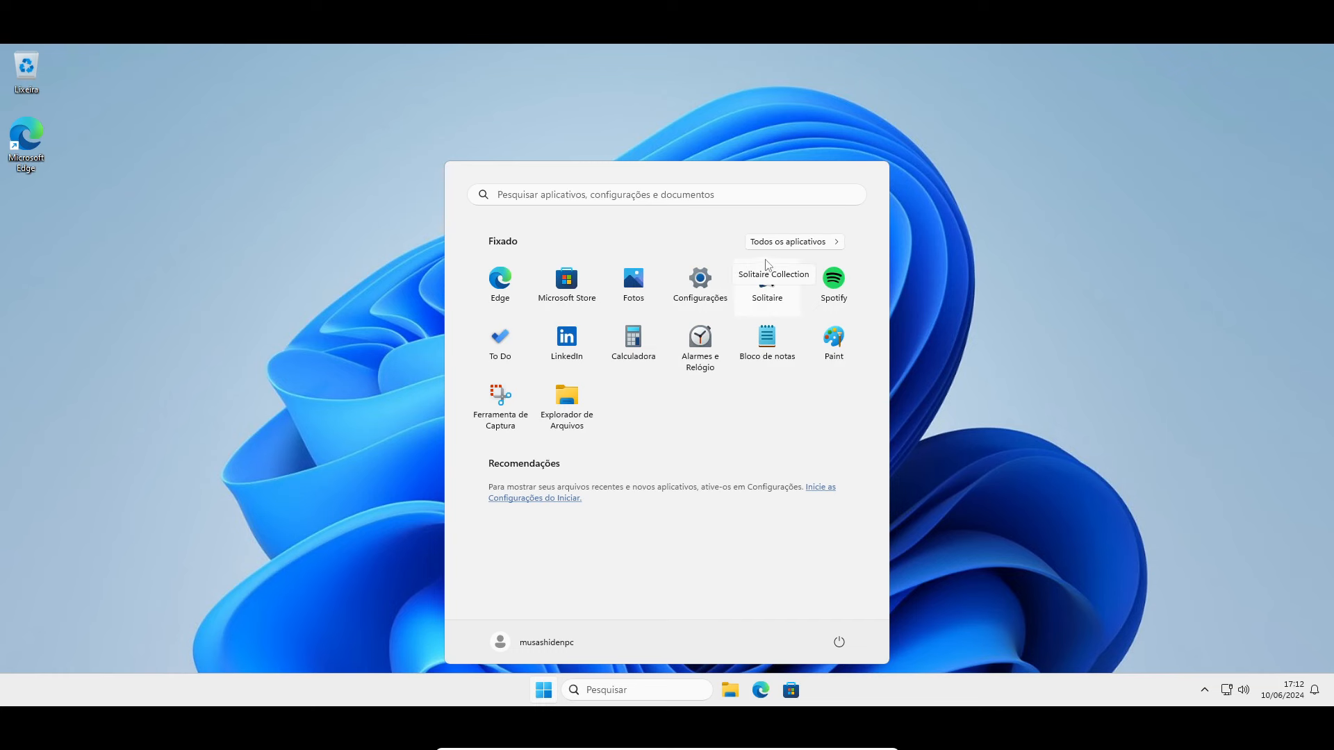
Unpin Solitaire, Spotify, To Do and LinkedIn from the Start menu.
{"action": "right_click", "coordinate": [759, 285]}
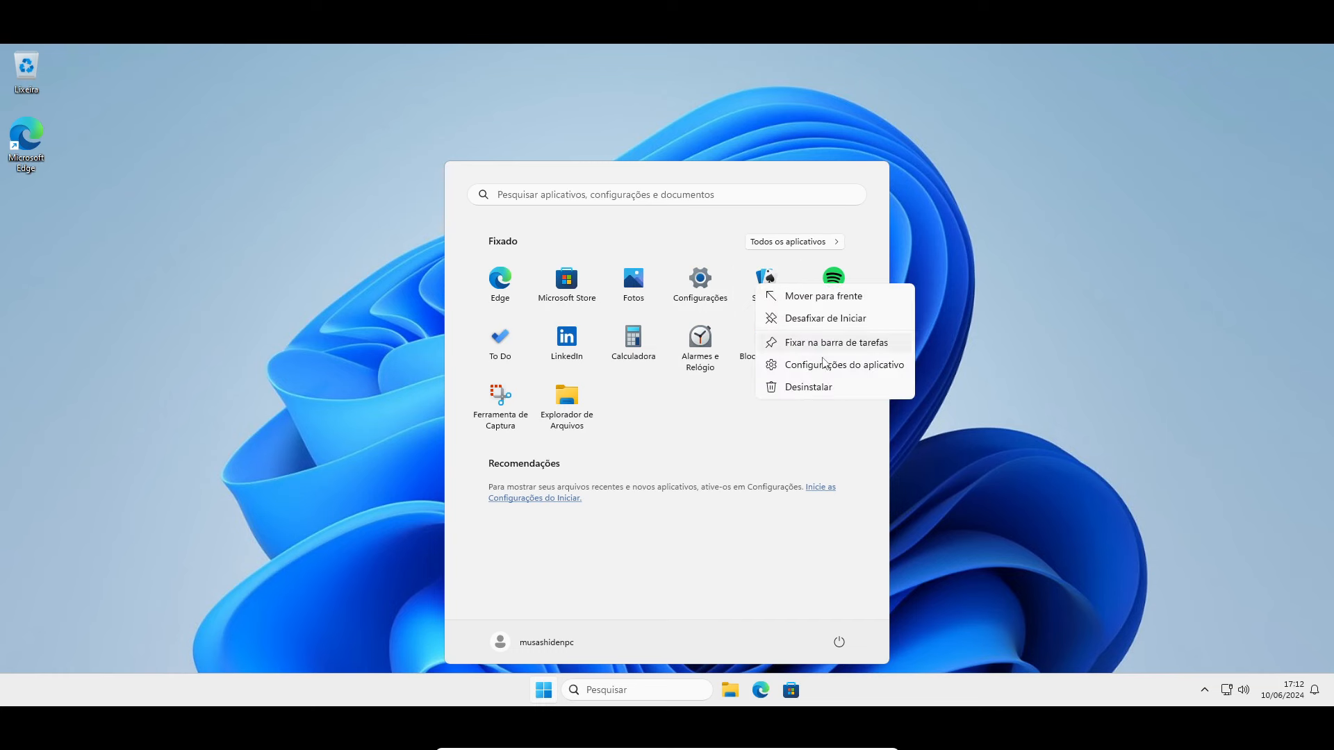
{"action": "left_click", "coordinate": [824, 318]}
{"action": "right_click", "coordinate": [769, 285]}
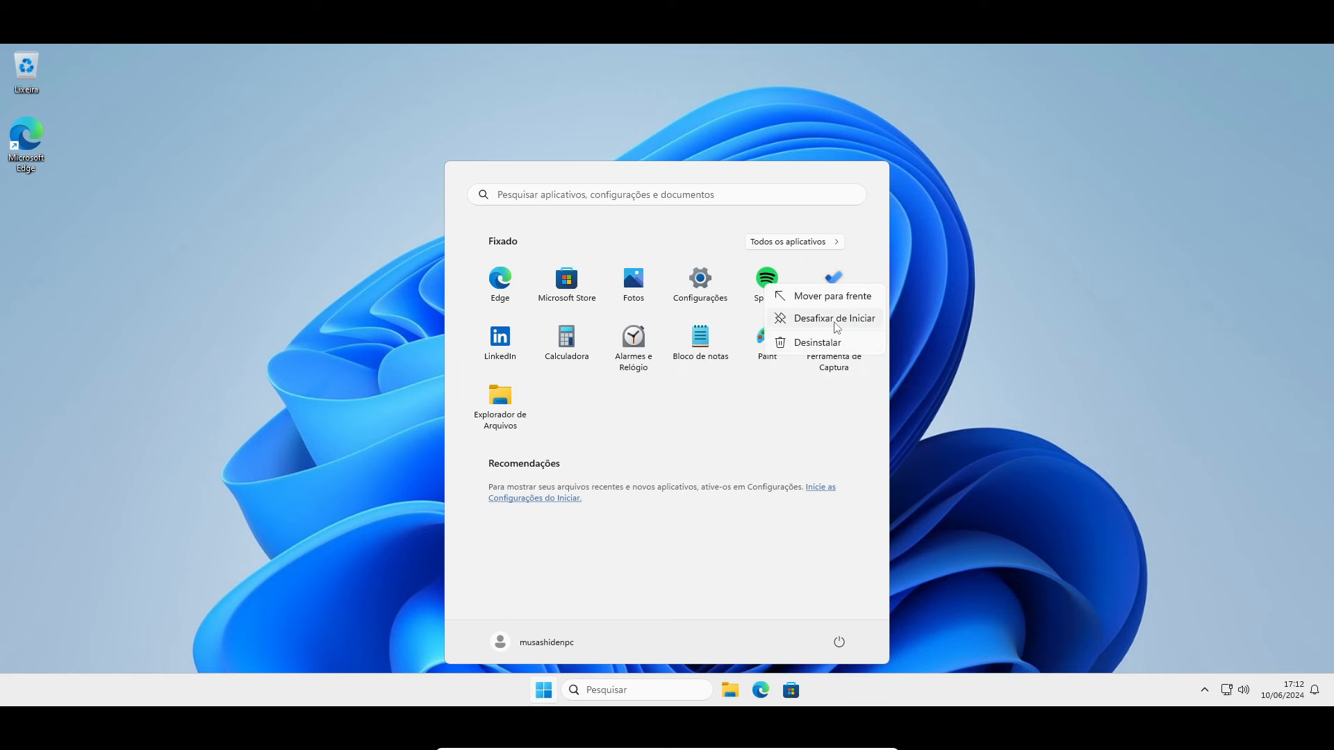
{"action": "left_click", "coordinate": [837, 323]}
{"action": "right_click", "coordinate": [769, 282]}
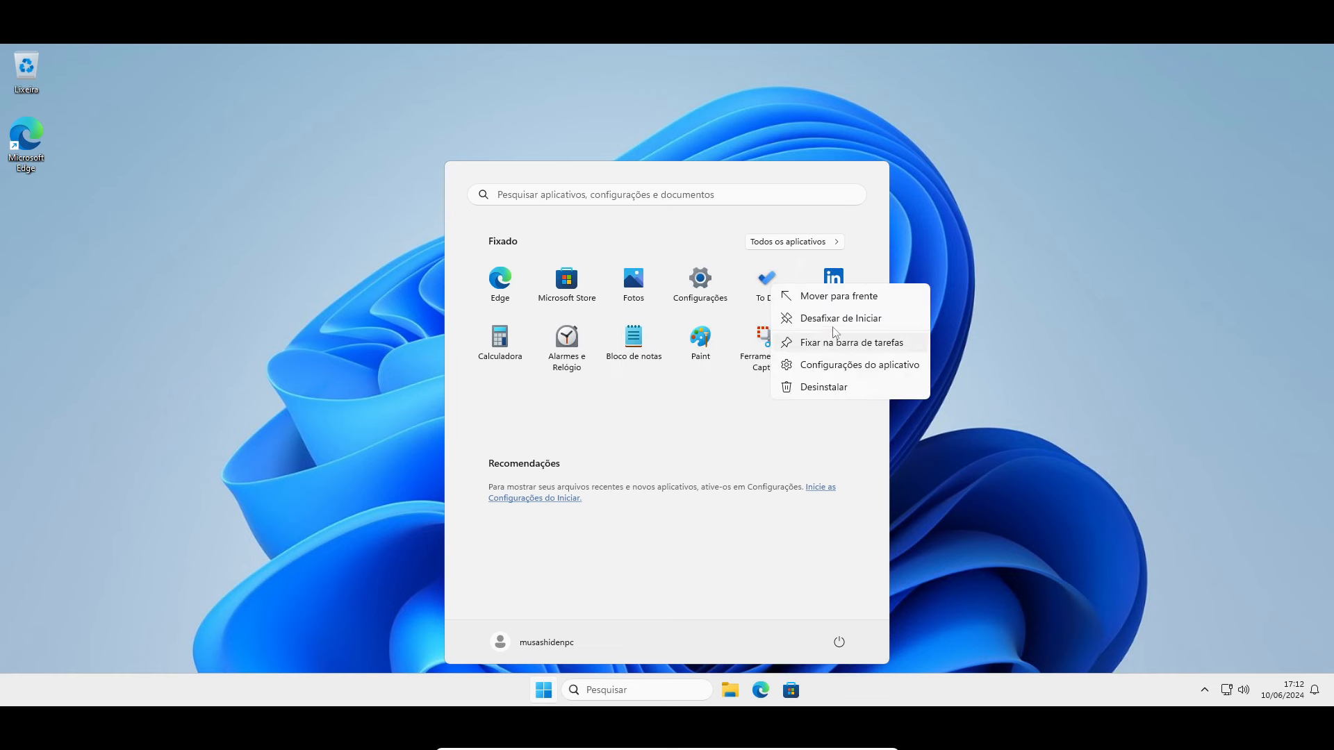
{"action": "left_click", "coordinate": [826, 319]}
{"action": "right_click", "coordinate": [766, 293]}
{"action": "left_click", "coordinate": [826, 326]}
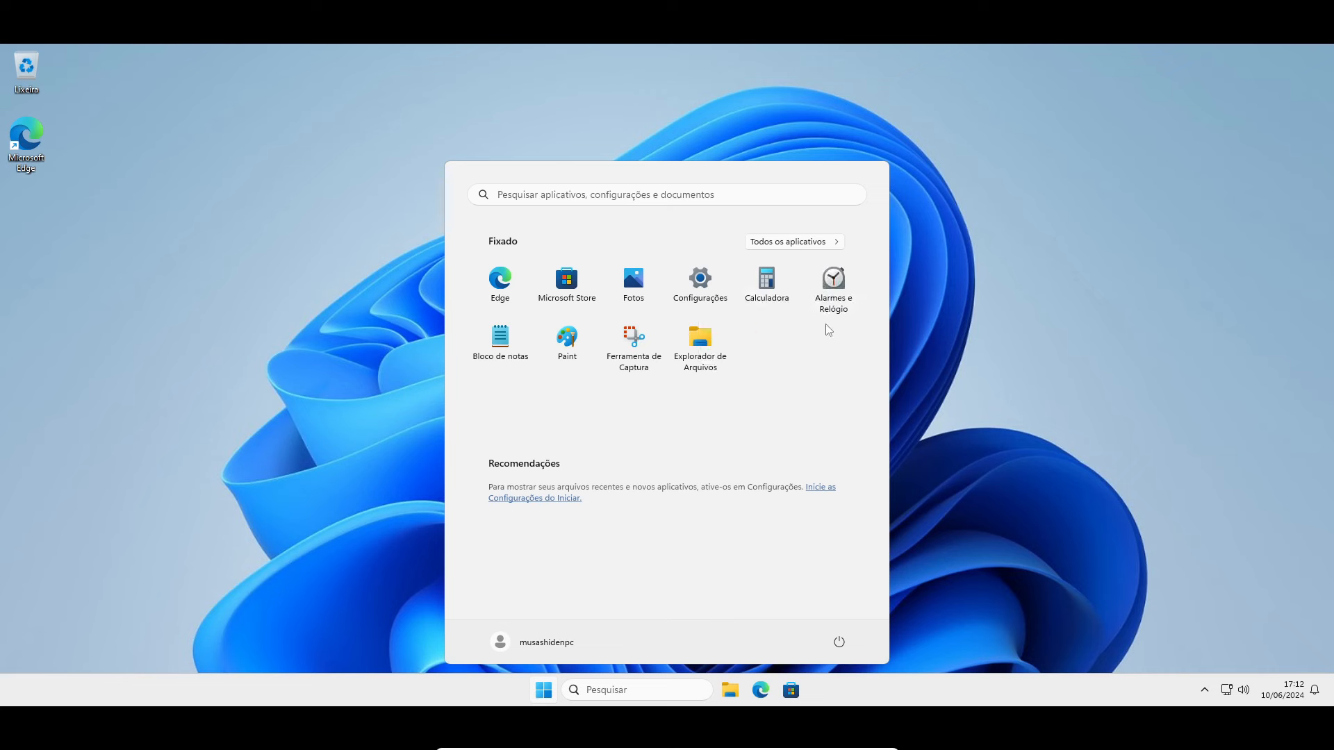
Unpin Alarmes e Relógio, Calculadora, Ferramenta de Captura and Explorador de Arquivos from the Start menu, and close it.
{"action": "right_click", "coordinate": [815, 277]}
{"action": "left_click", "coordinate": [844, 310]}
{"action": "right_click", "coordinate": [755, 285]}
{"action": "left_click", "coordinate": [804, 320]}
{"action": "right_click", "coordinate": [568, 333]}
{"action": "left_click", "coordinate": [587, 357]}
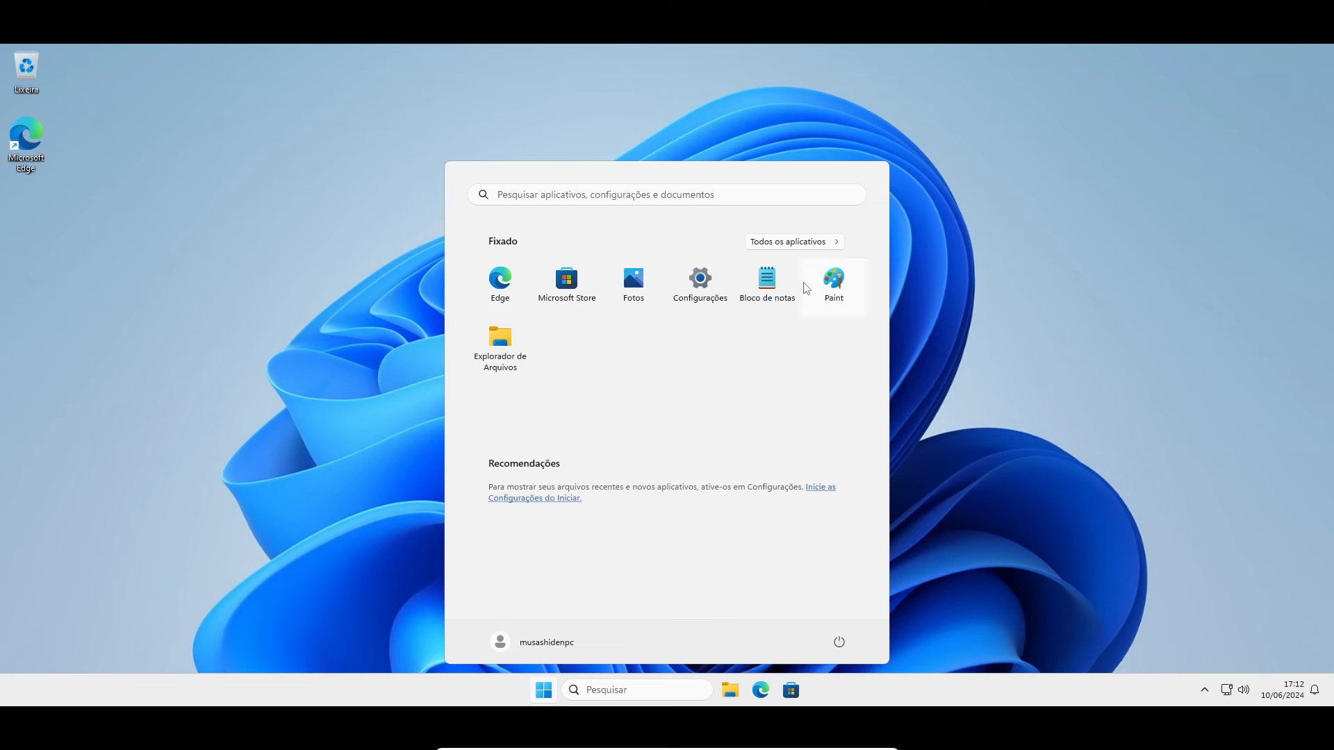
{"action": "right_click", "coordinate": [512, 350]}
{"action": "left_click", "coordinate": [579, 394]}
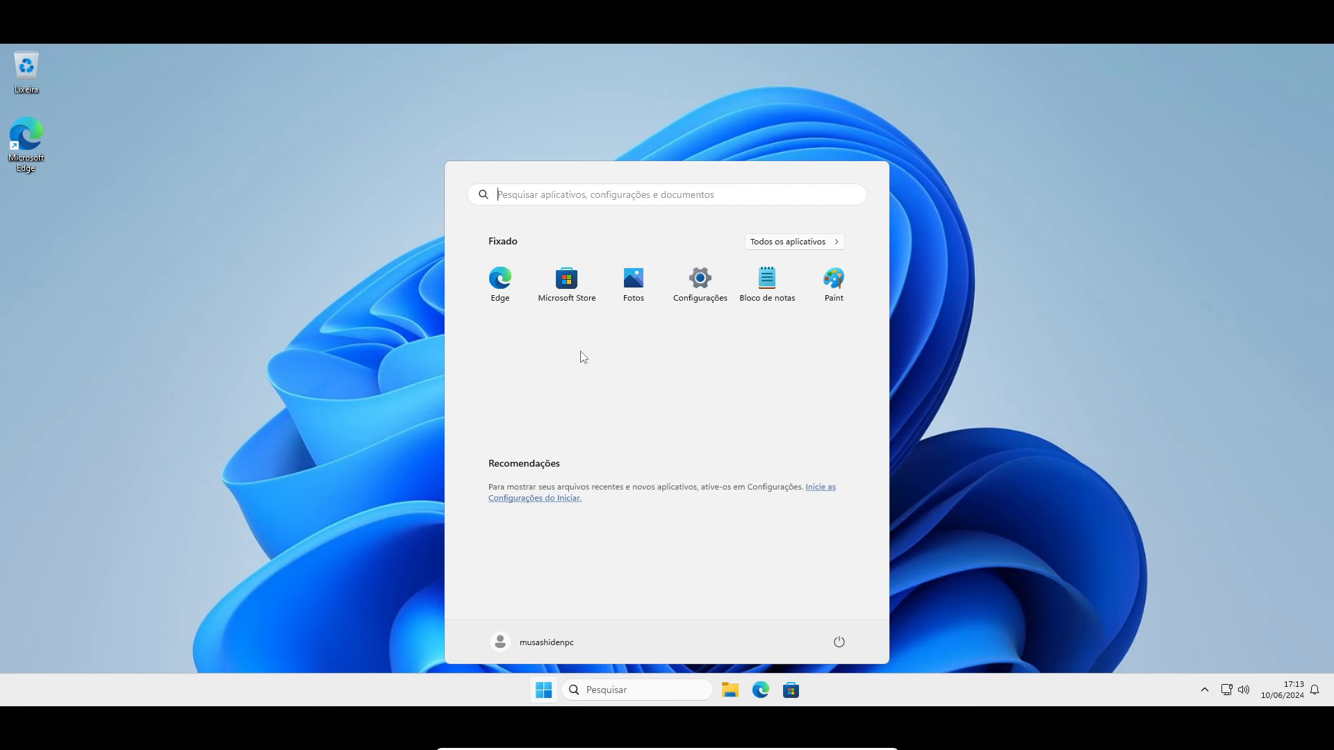
{"action": "key", "text": "Escape"}
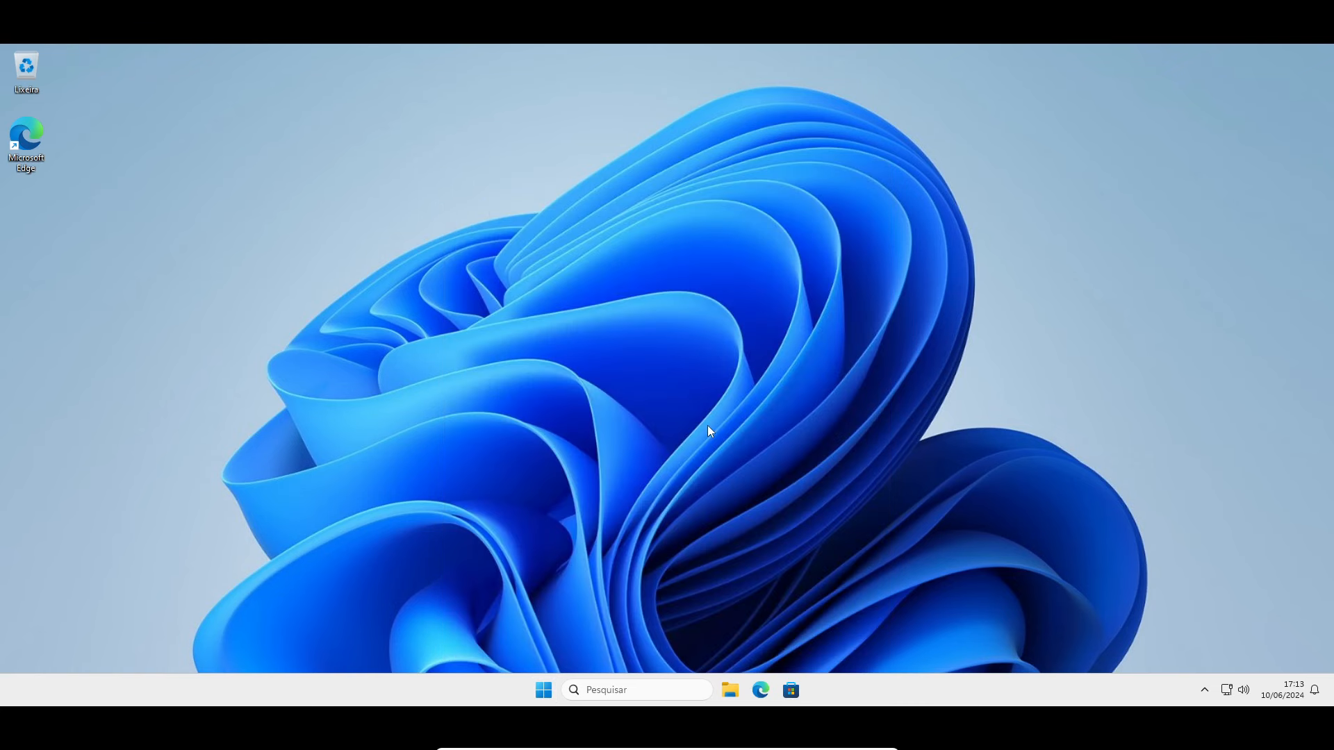